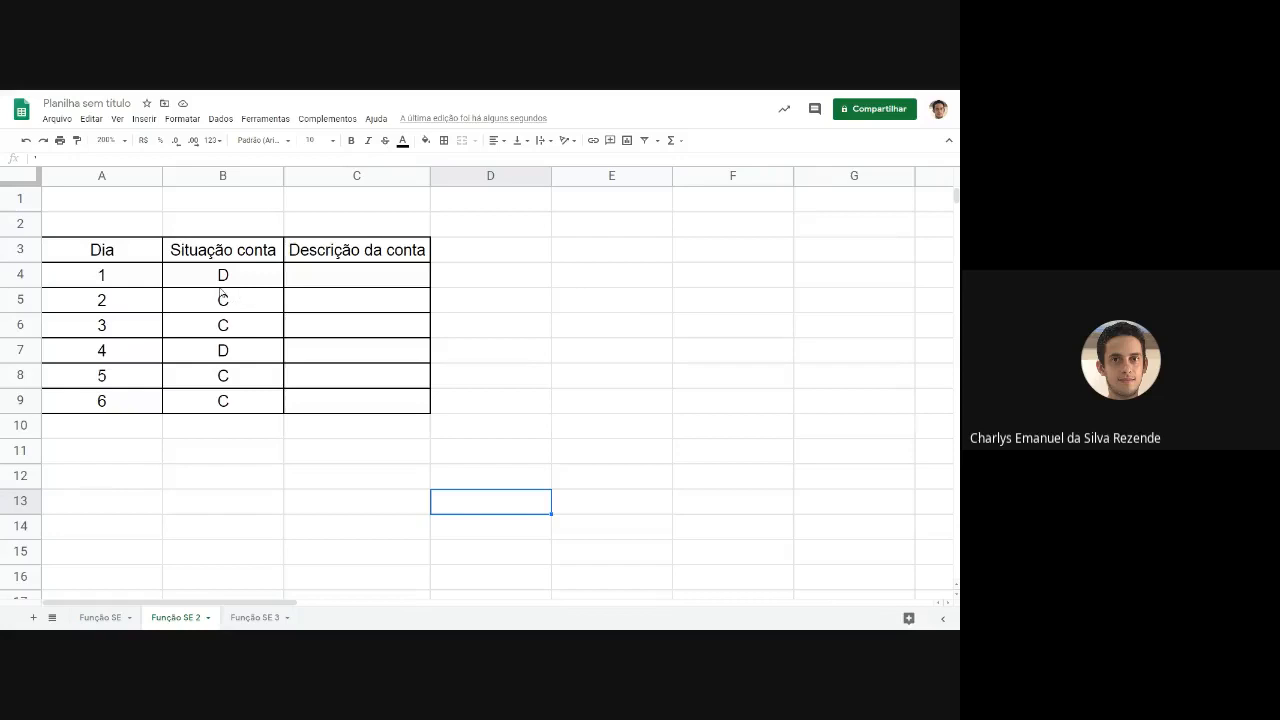
pyautogui.moveTo(120, 256); pyautogui.dragTo(120, 397)
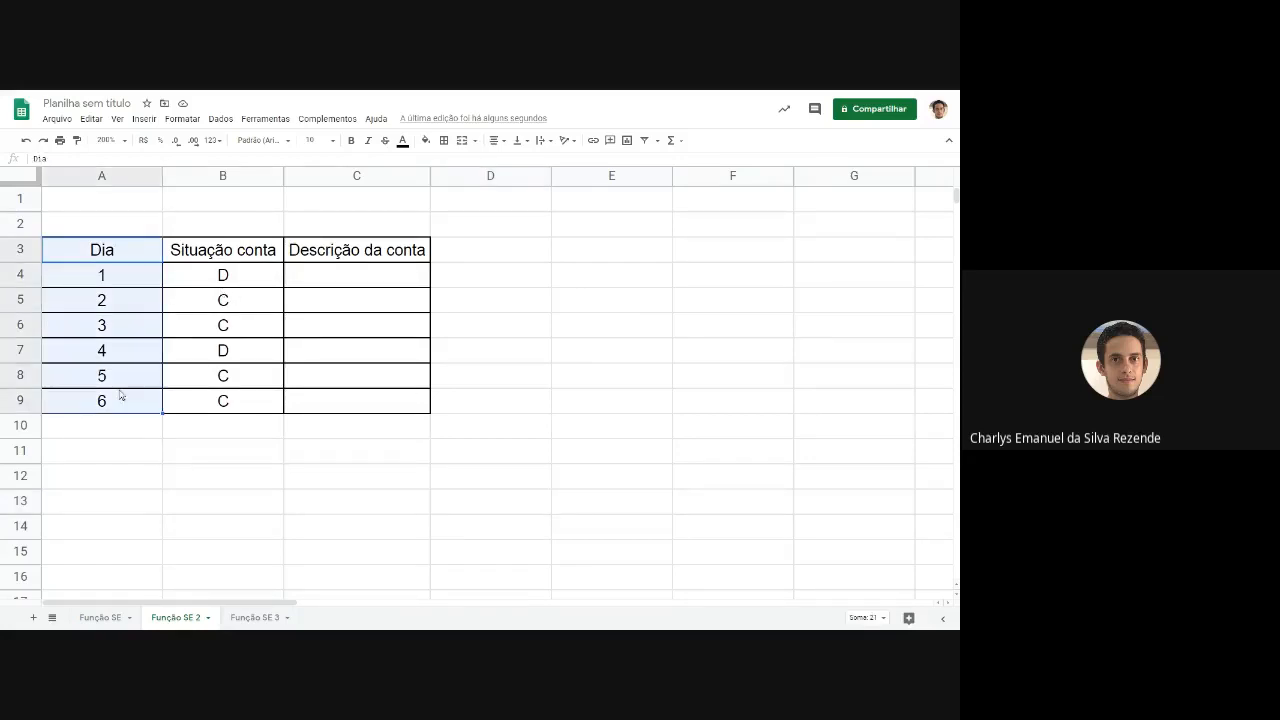
pyautogui.moveTo(222, 250); pyautogui.dragTo(240, 390)
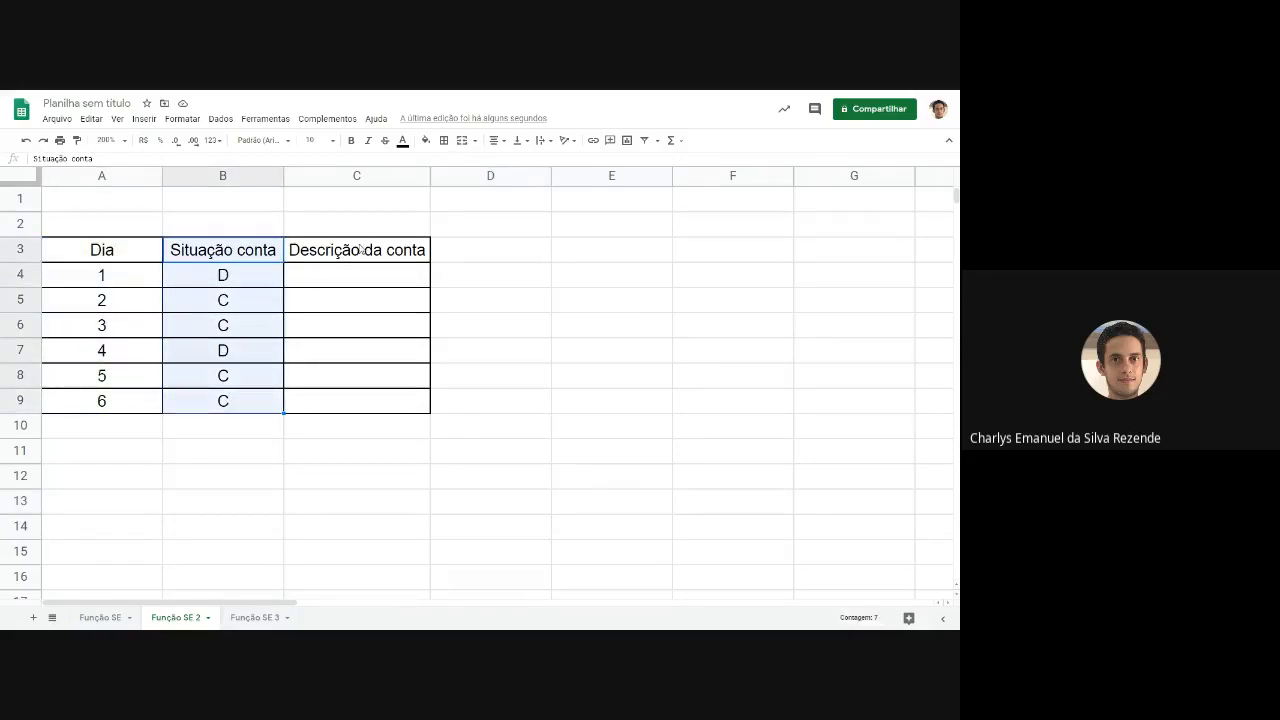
pyautogui.moveTo(358, 250); pyautogui.dragTo(371, 406)
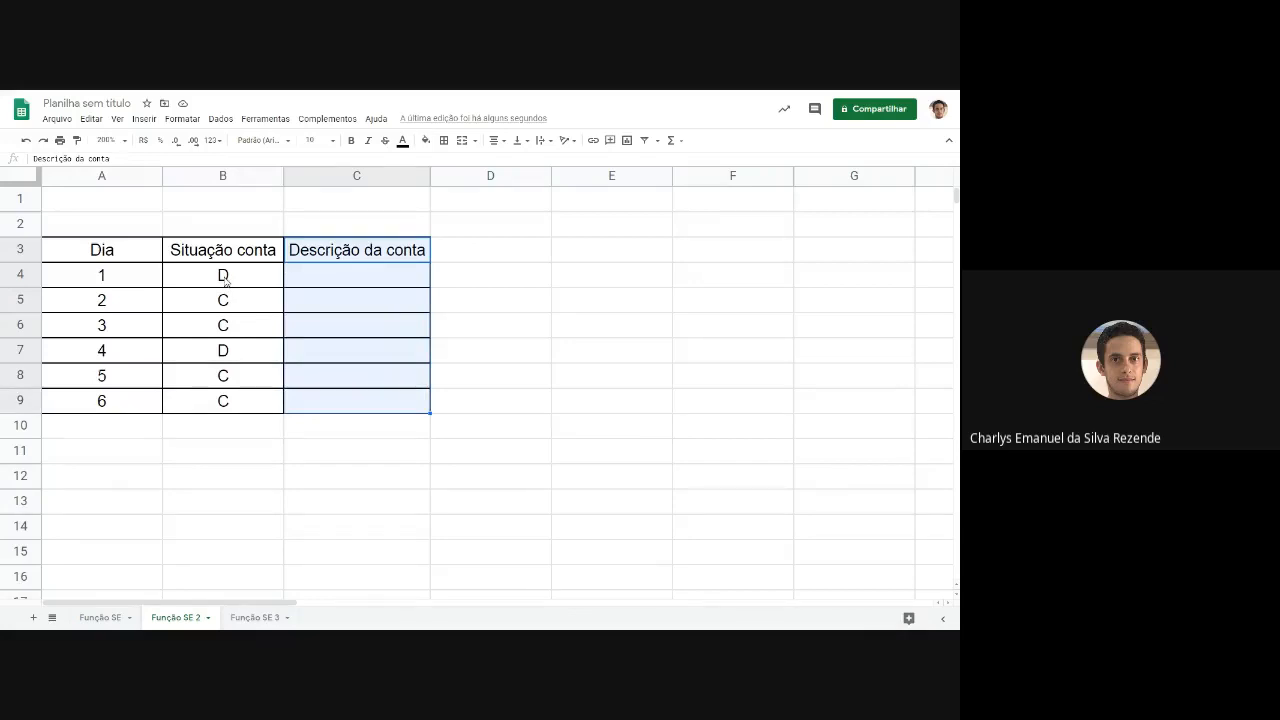
pyautogui.click(107, 281)
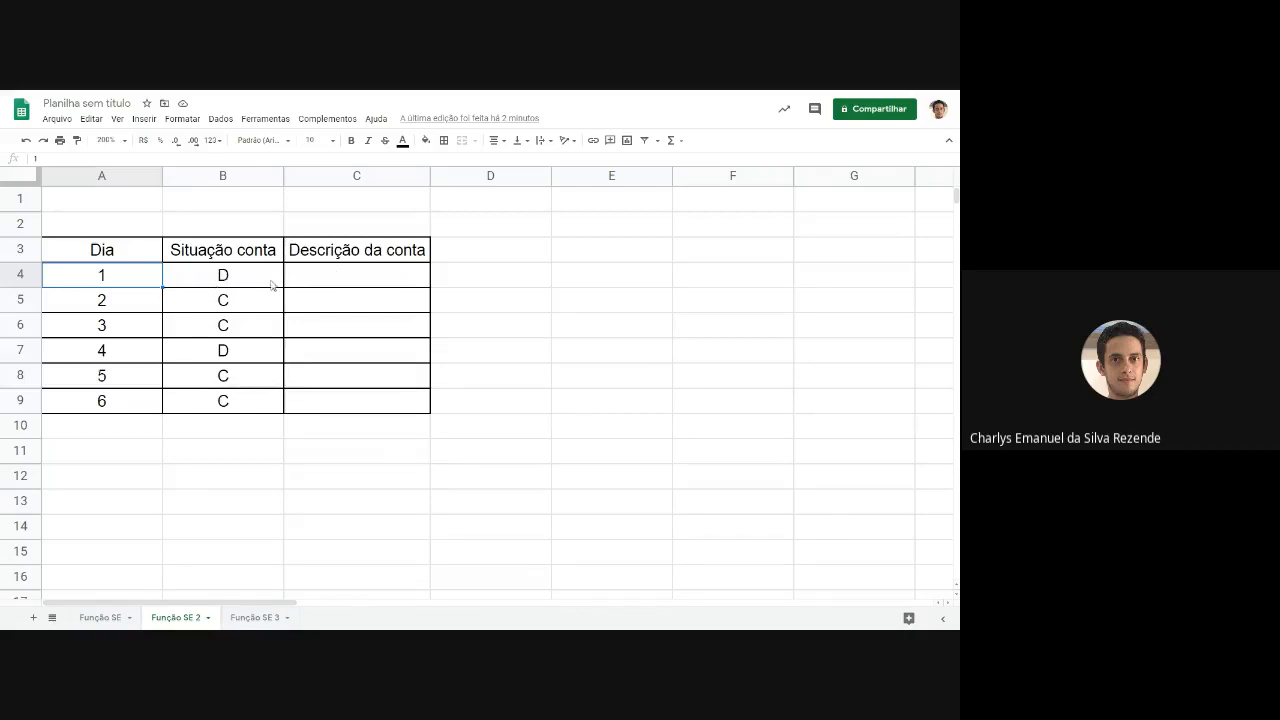
# Enter the formula =SE(B4="D";"Débito";"Crédito") in cell C4 to describe the account for day 1.
pyautogui.click(342, 284)
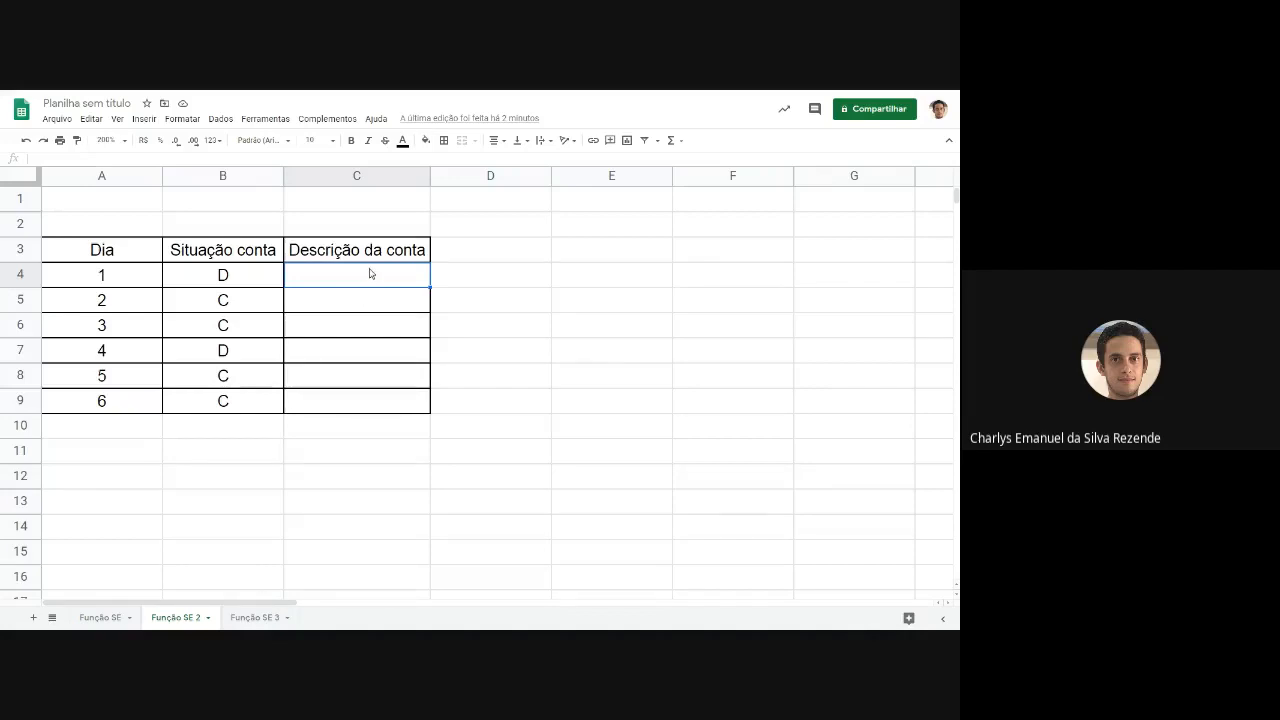
pyautogui.write('=')
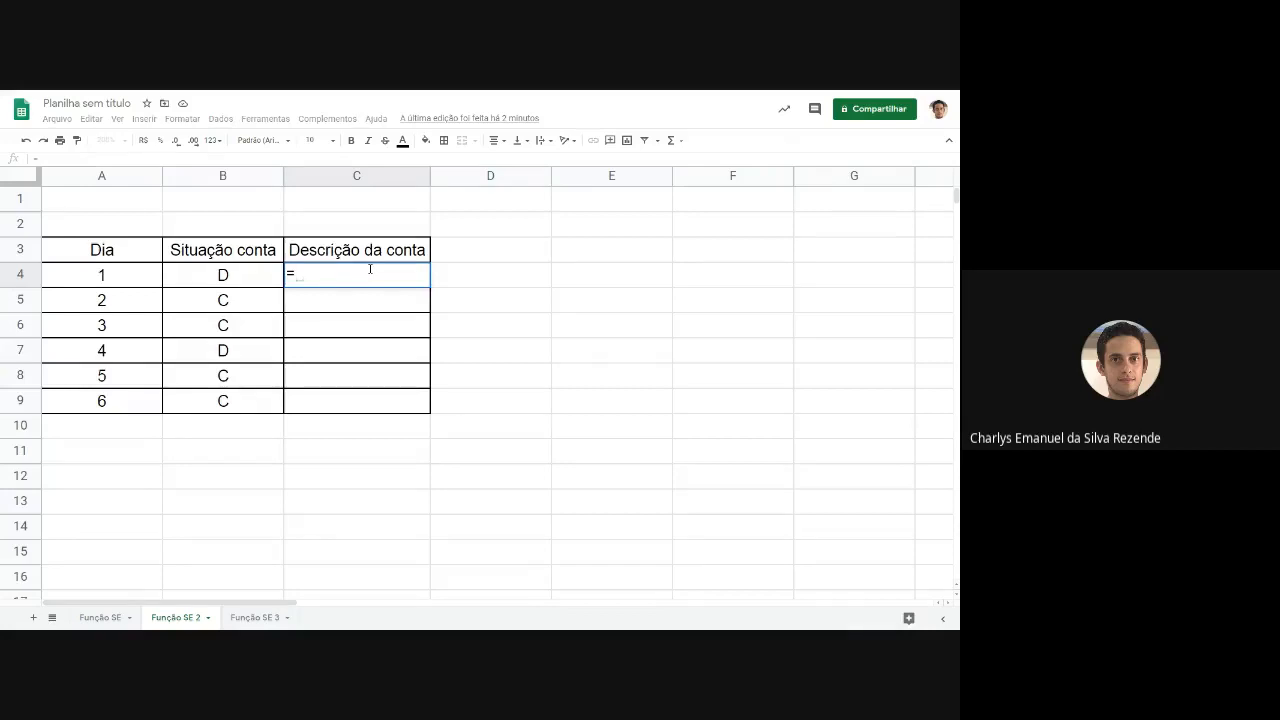
pyautogui.write('SE')
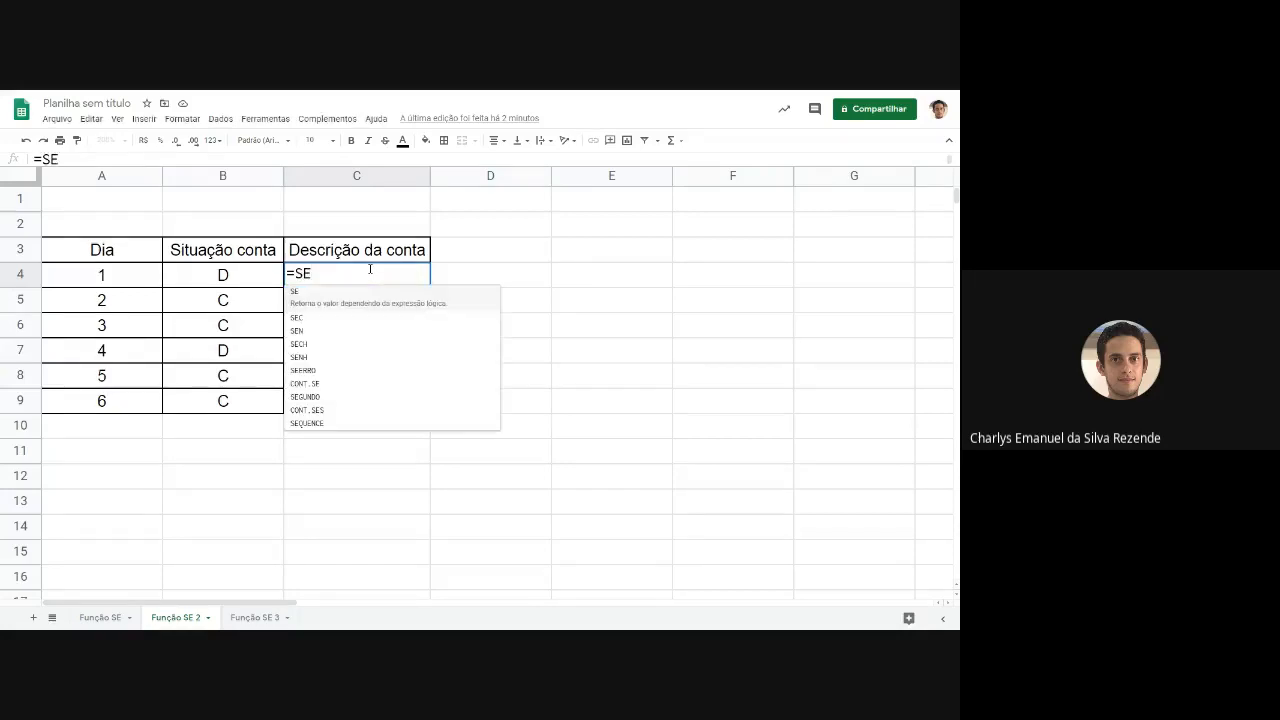
pyautogui.write('(')
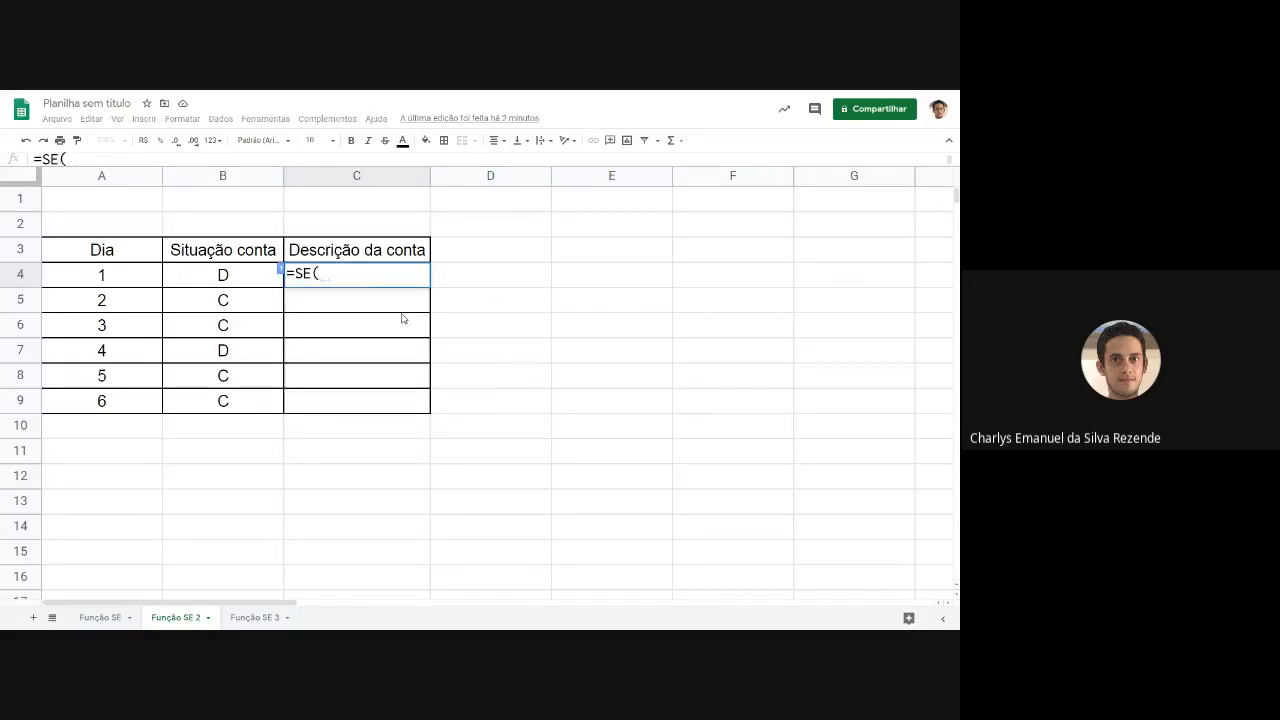
pyautogui.click(235, 279)
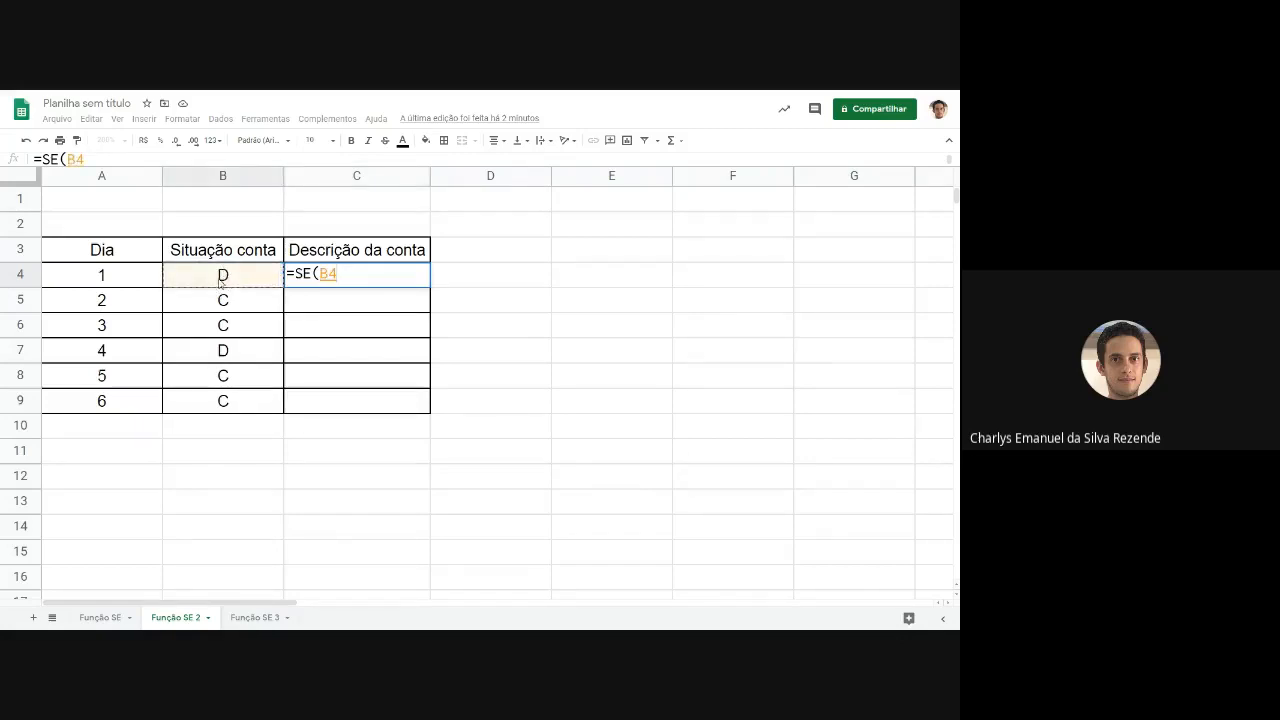
pyautogui.write('="D')
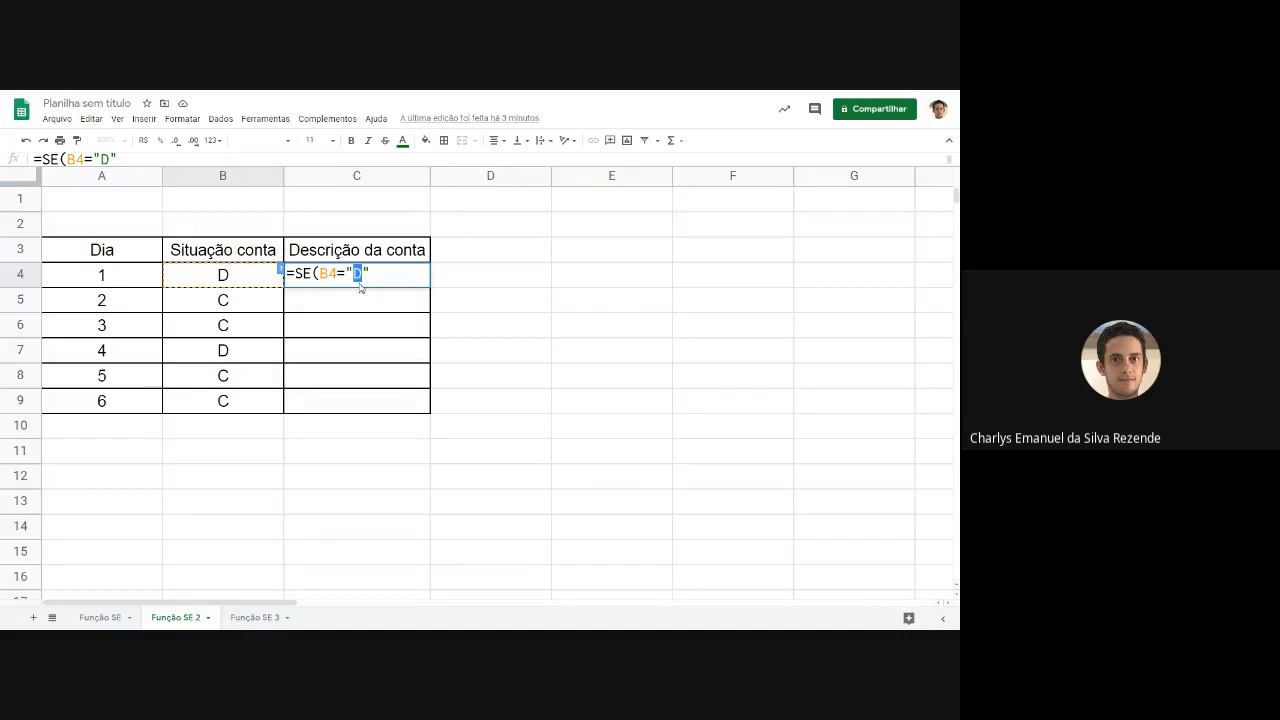
pyautogui.click(376, 277)
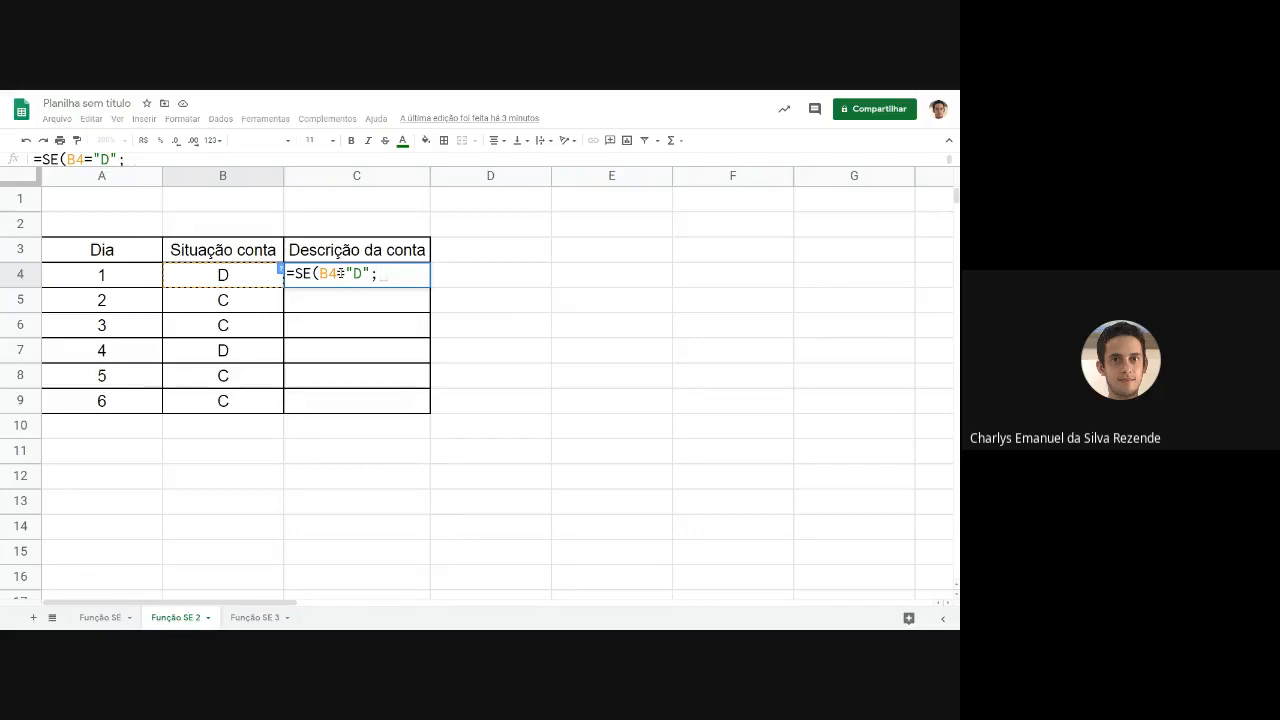
pyautogui.write('"D')
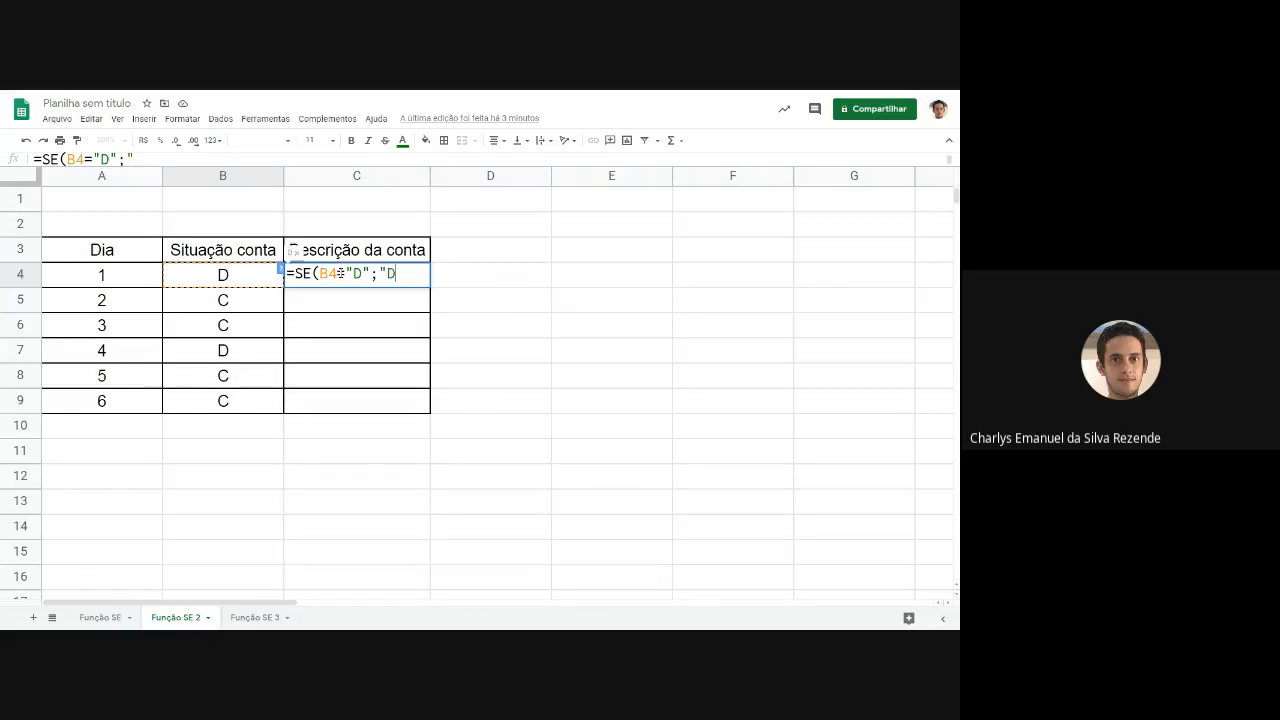
pyautogui.write('ébito";')
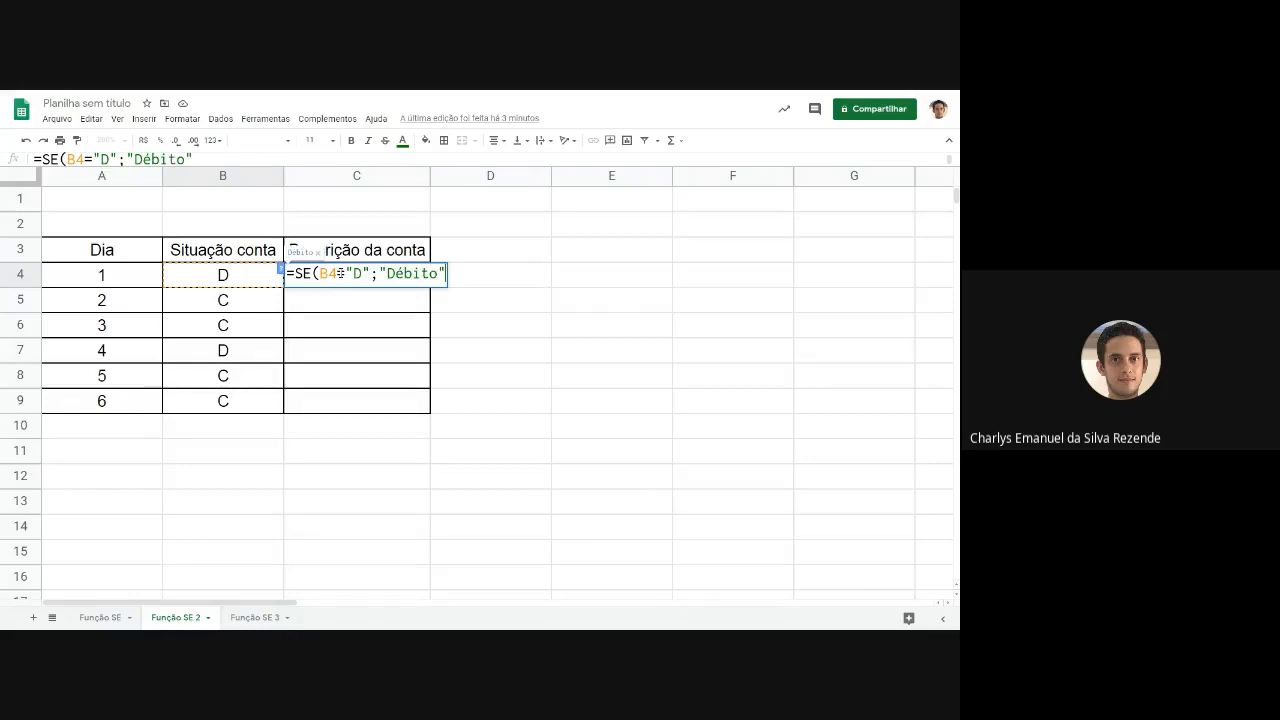
pyautogui.write('"Crédit')
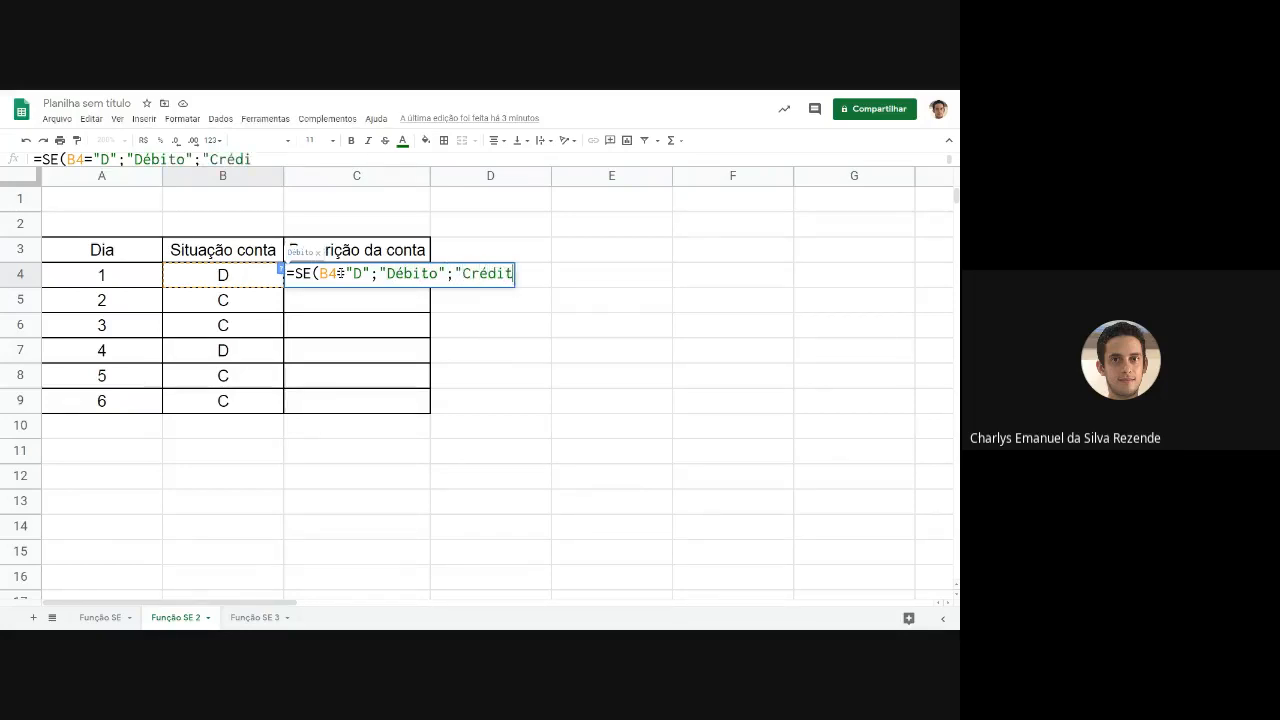
pyautogui.write('o")')
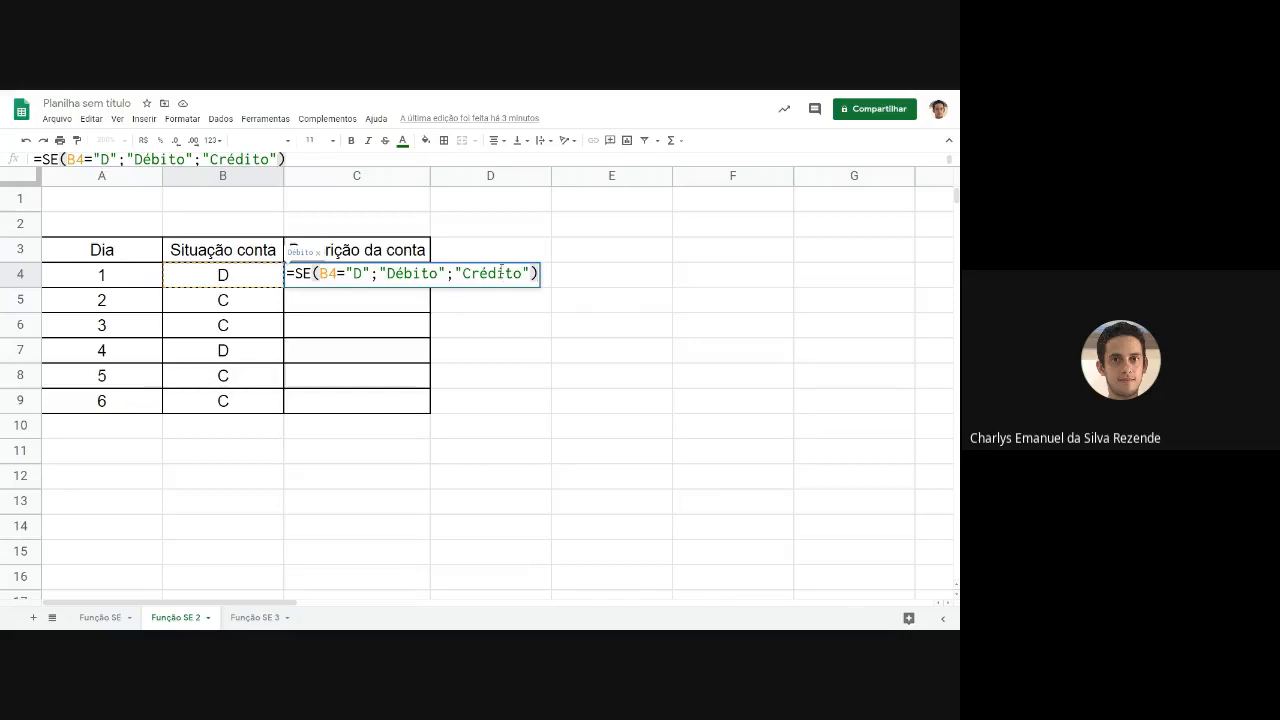
pyautogui.press('Return')
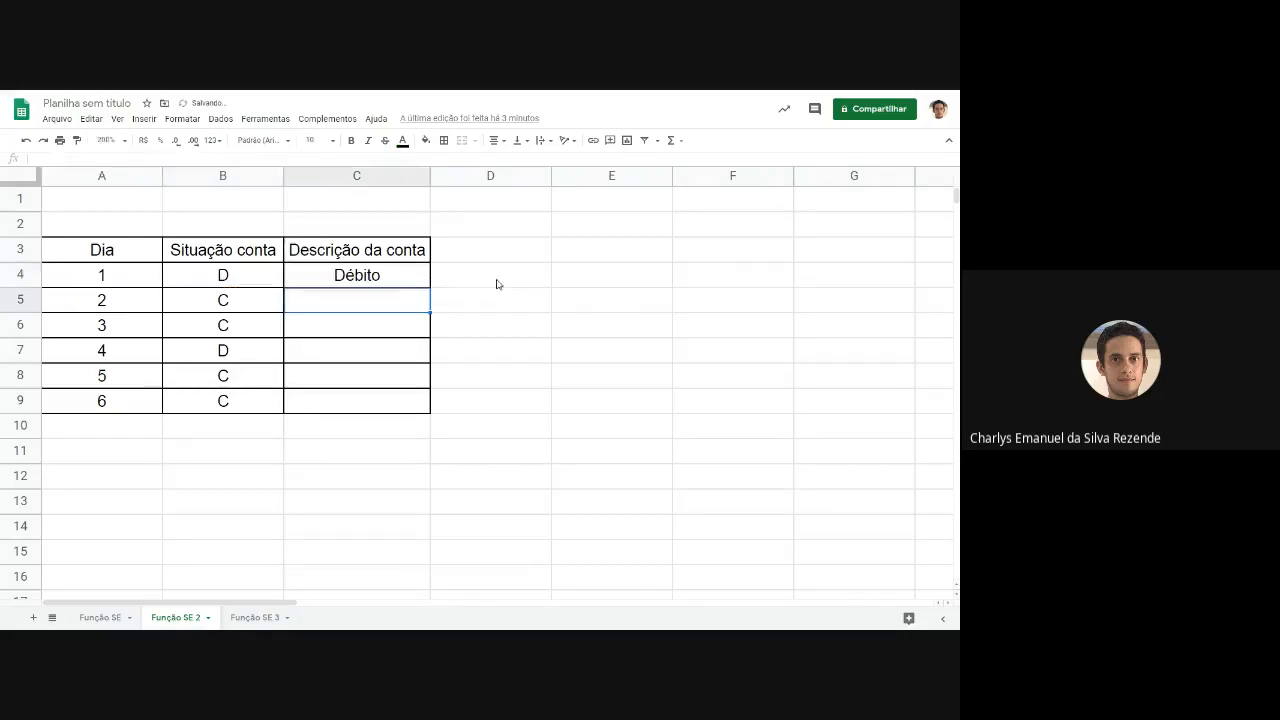
# Enter the formula =SE(B5="D";"Débito";"Crédito") in cell C5 to describe the account for day 2.
pyautogui.click(380, 275)
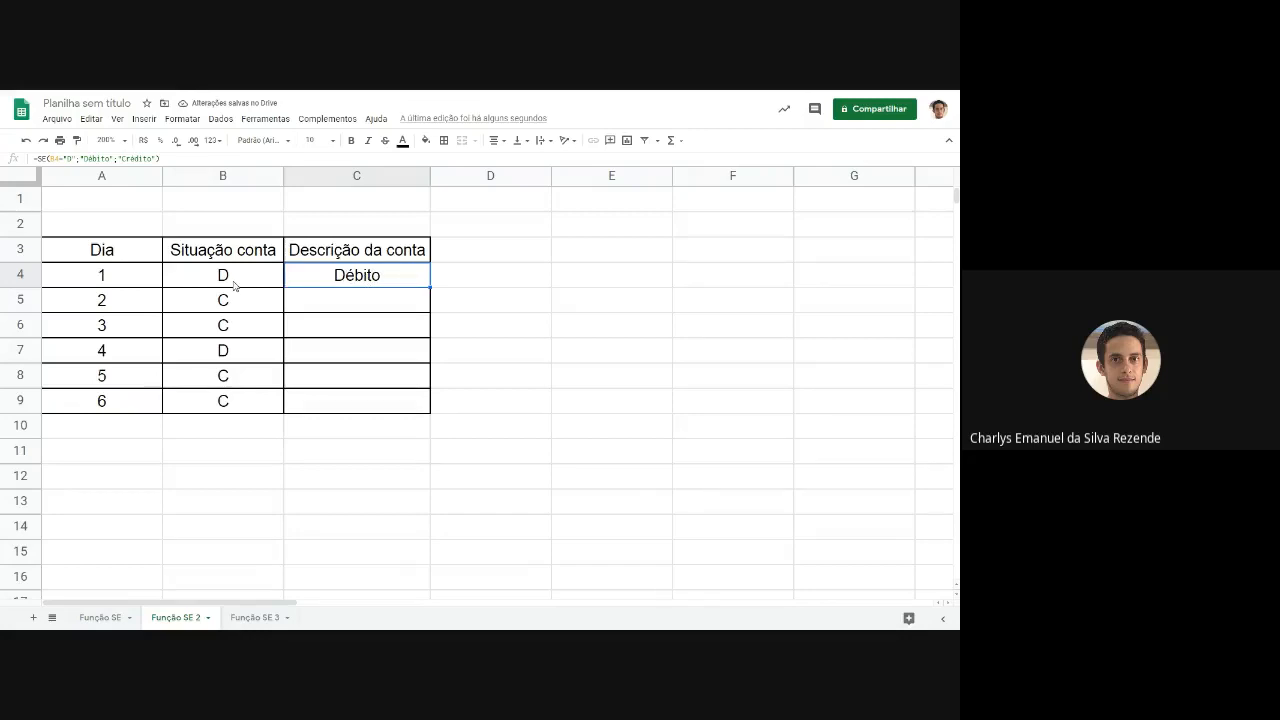
pyautogui.click(340, 304)
pyautogui.write('=')
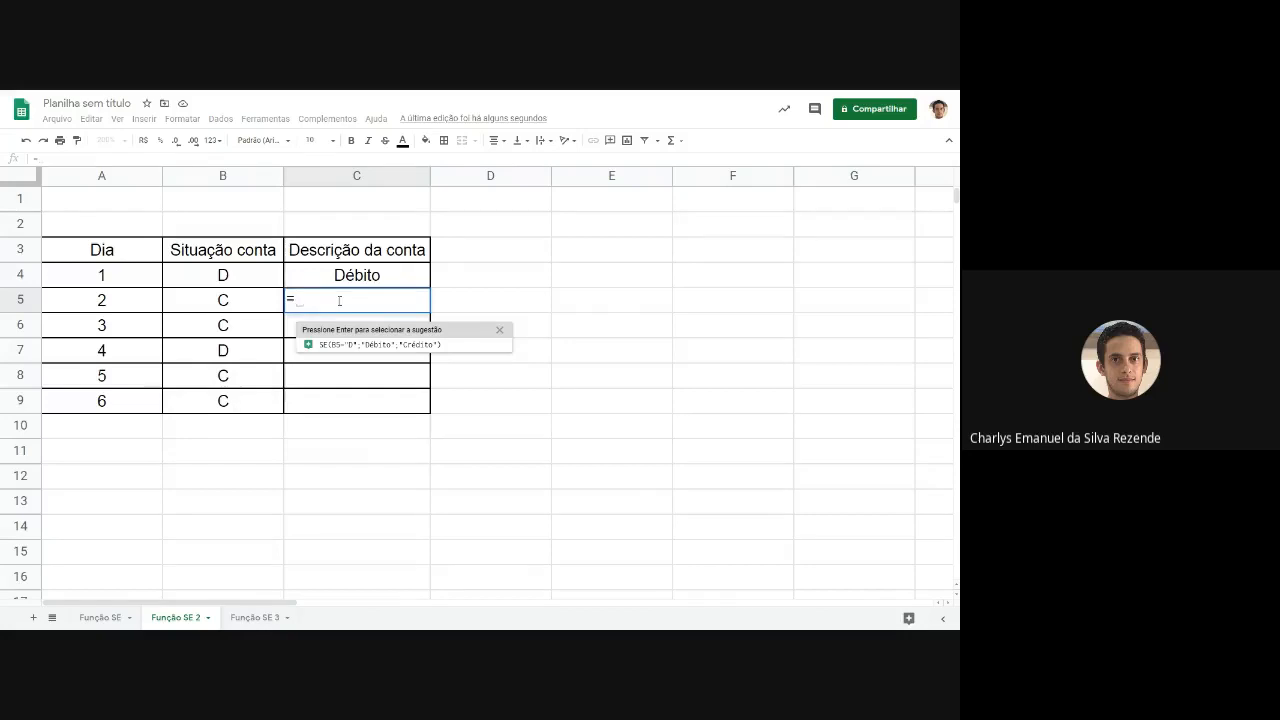
pyautogui.write('SE(')
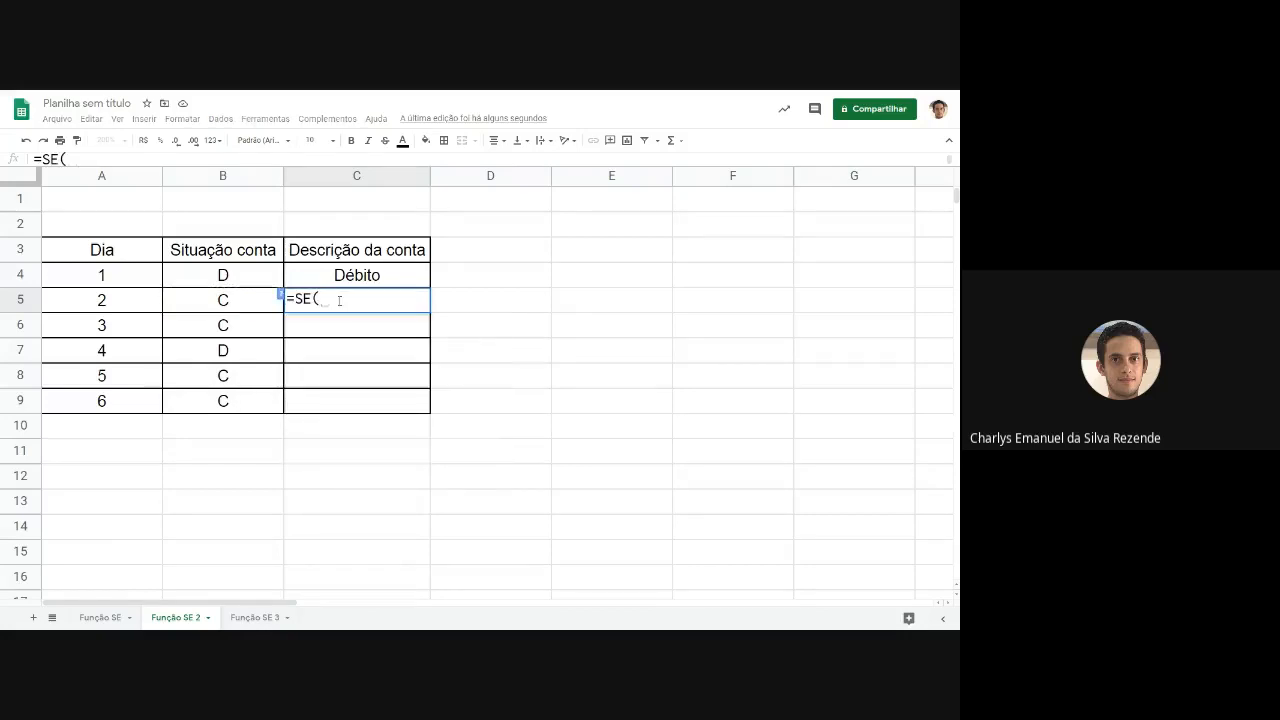
pyautogui.click(232, 306)
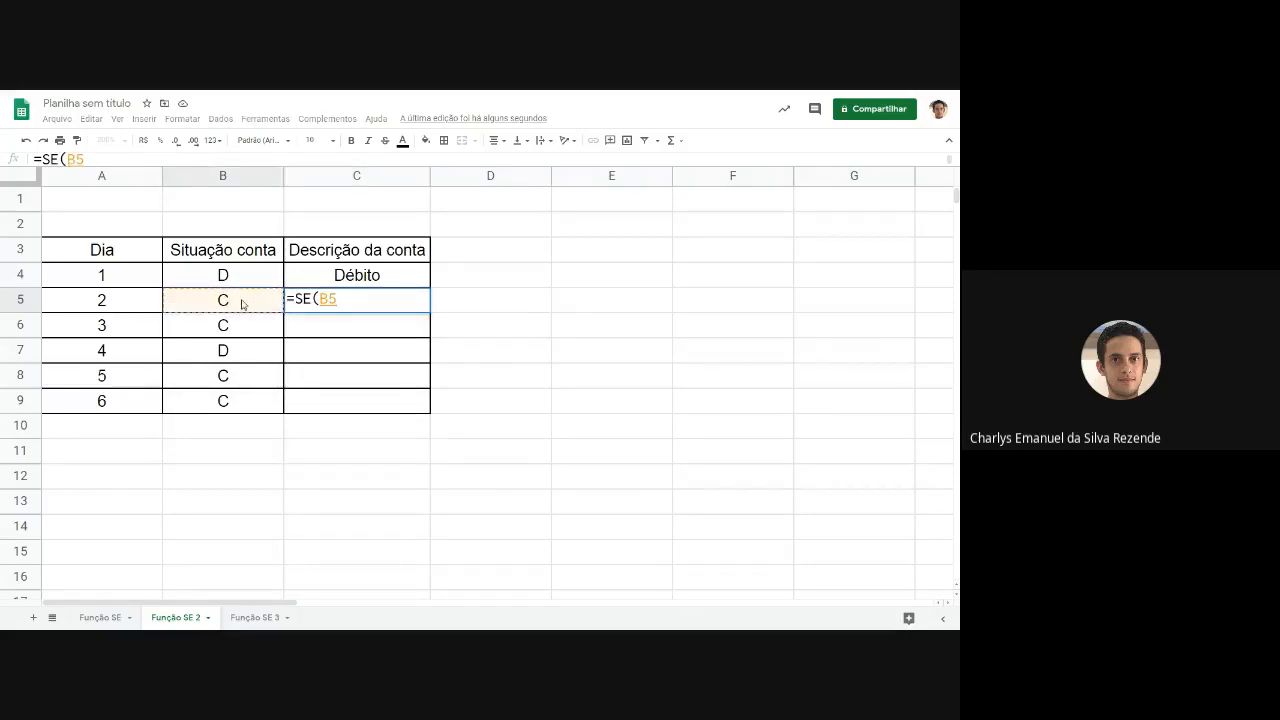
pyautogui.write('="D"')
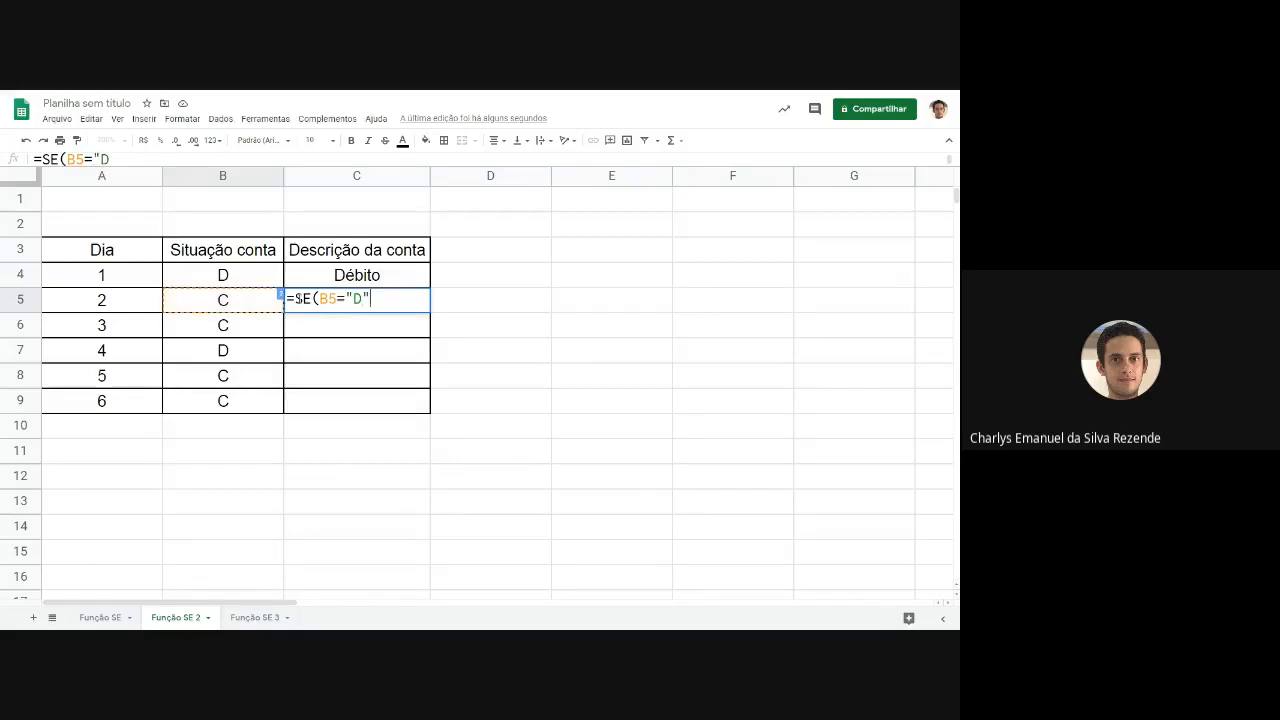
pyautogui.write(';"Débi')
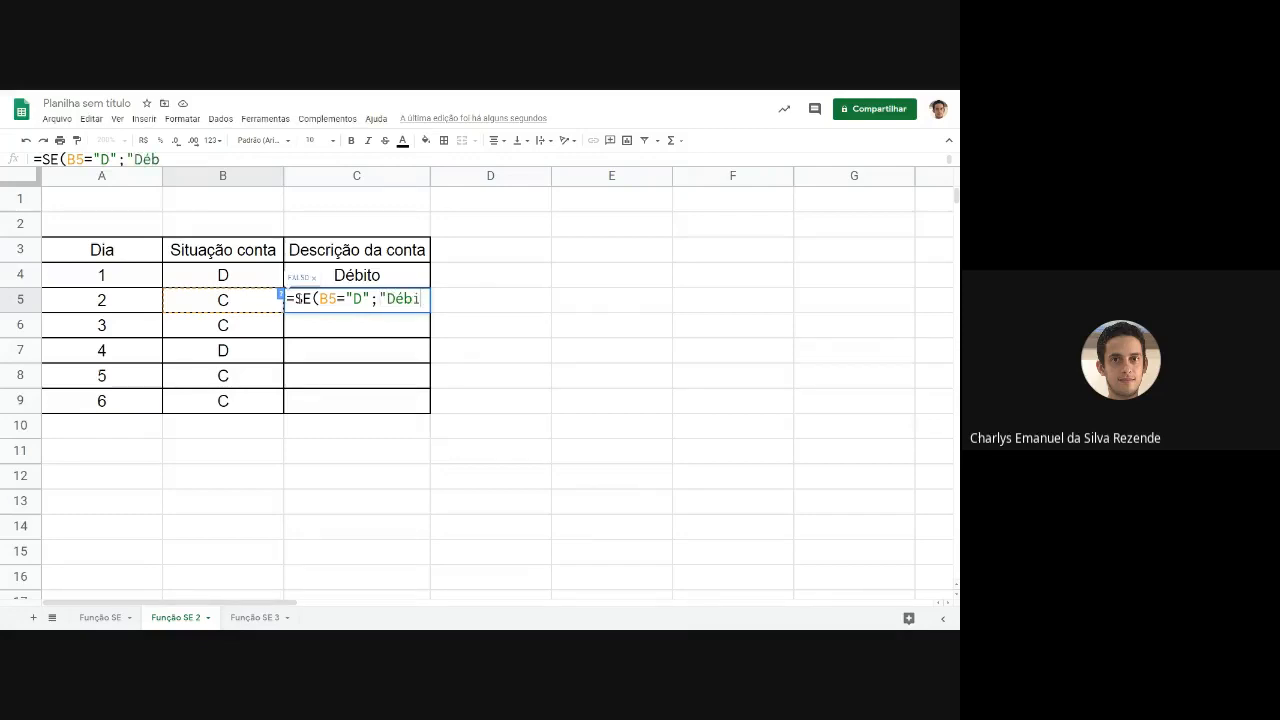
pyautogui.write('to";')
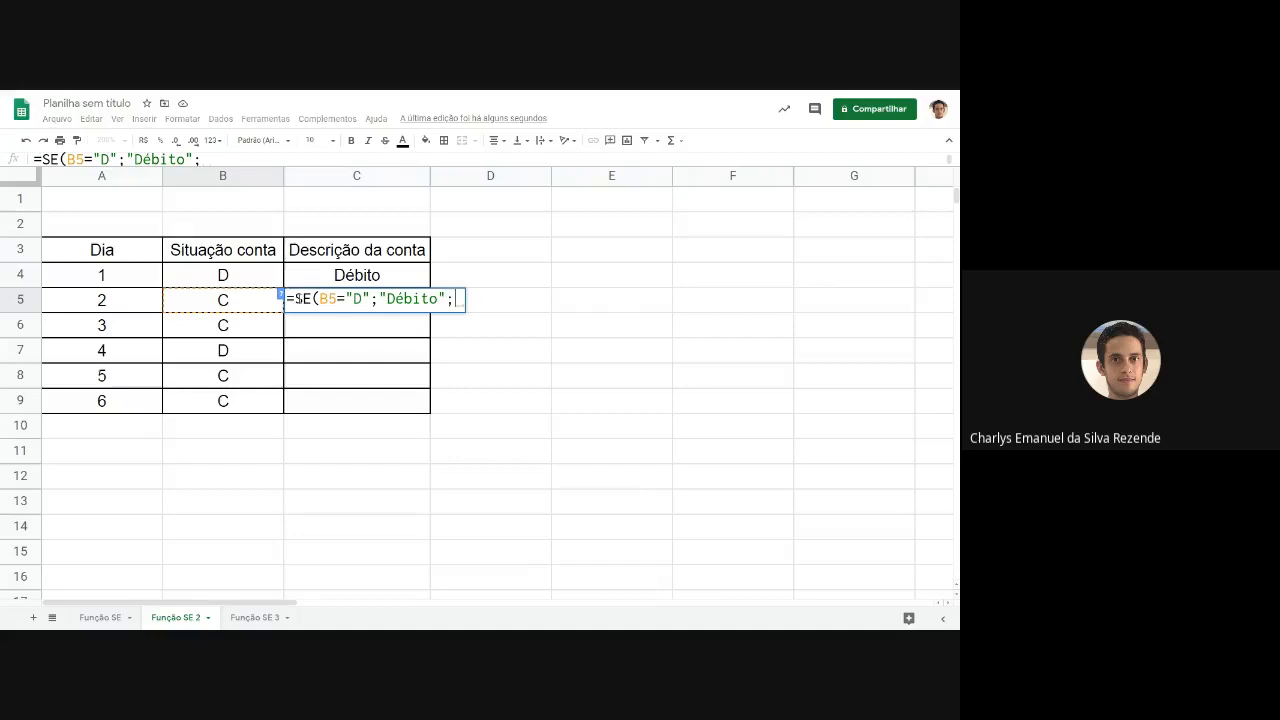
pyautogui.write('"C')
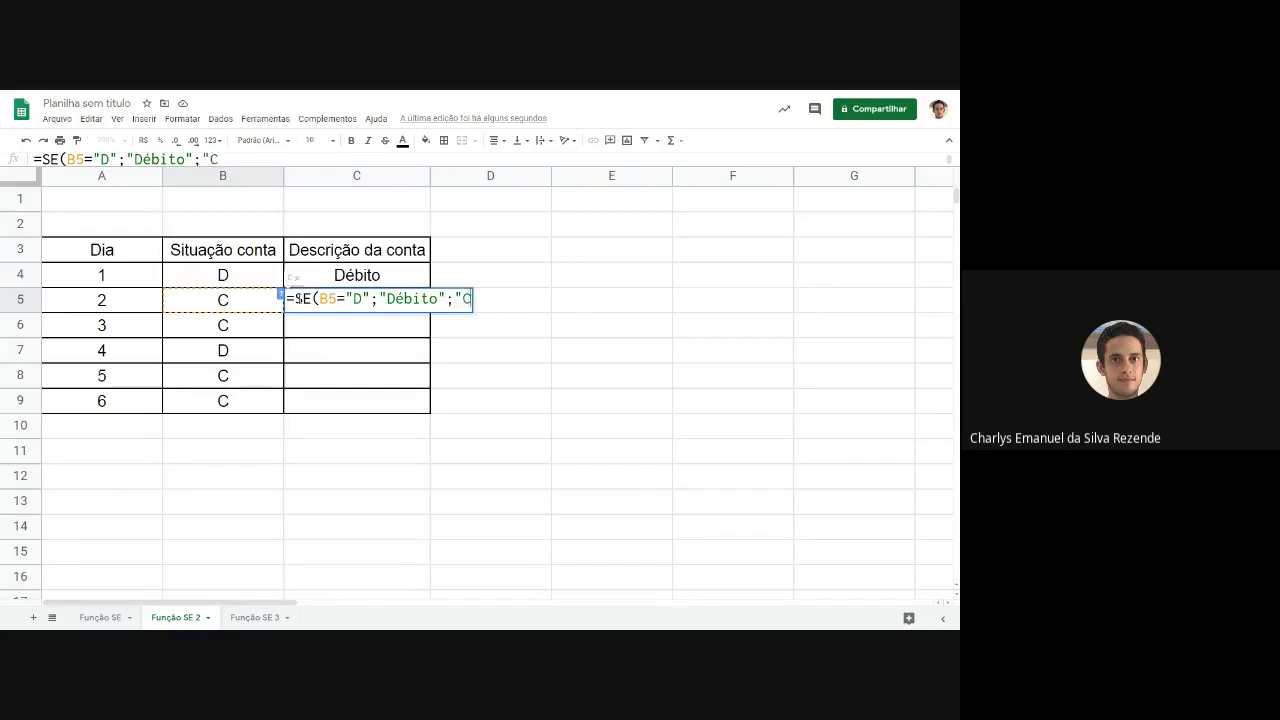
pyautogui.write('r~edi')
pyautogui.press('BackSpace')
pyautogui.press('BackSpace')
pyautogui.press('BackSpace')
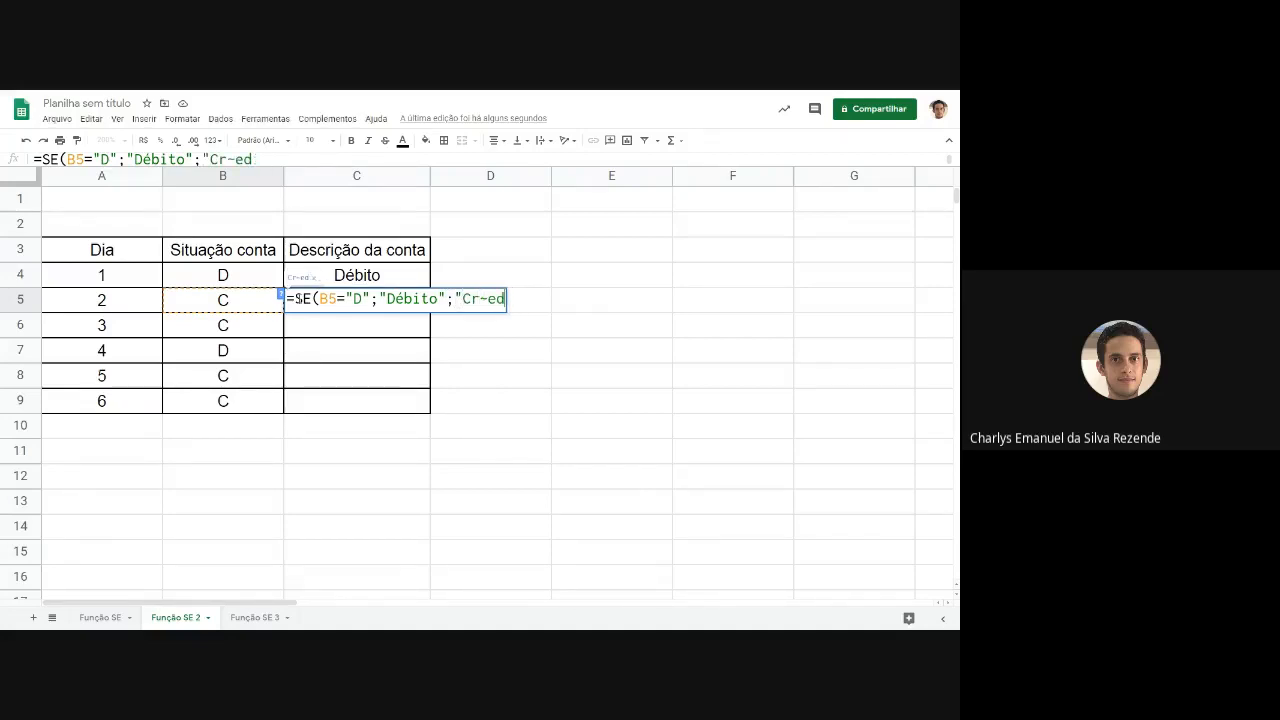
pyautogui.press('BackSpace')
pyautogui.write('édito')
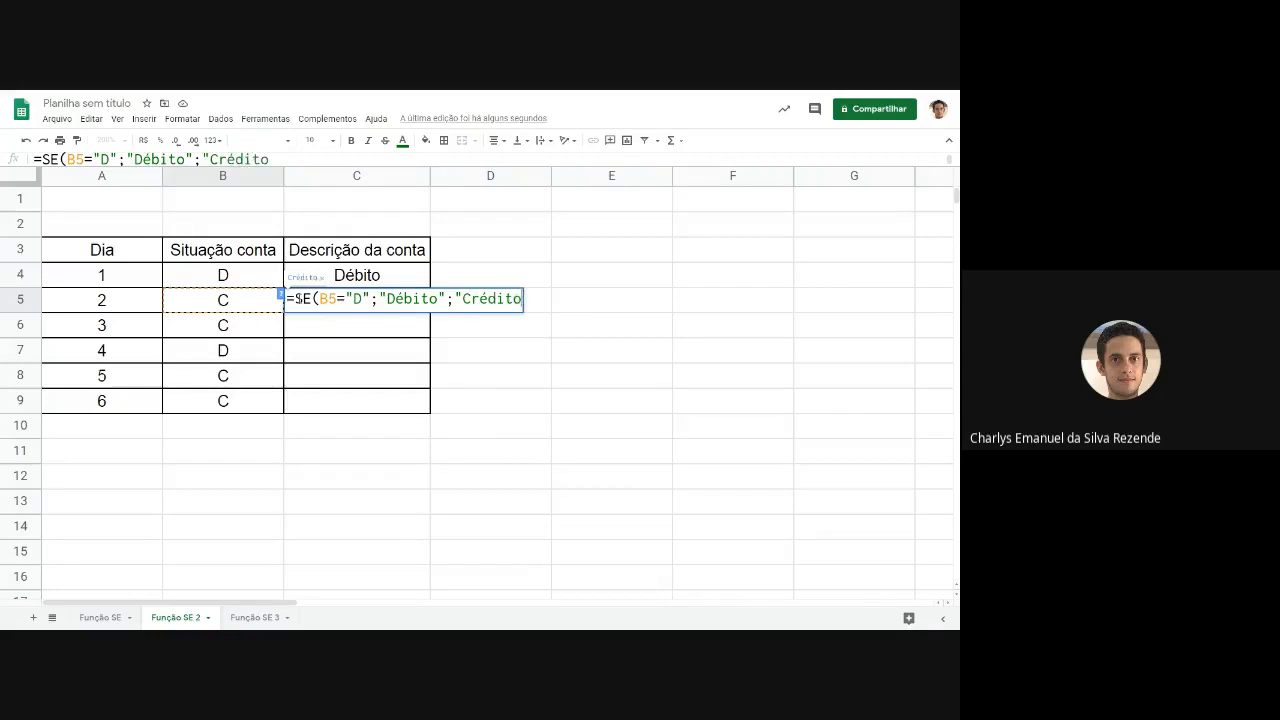
pyautogui.write('")')
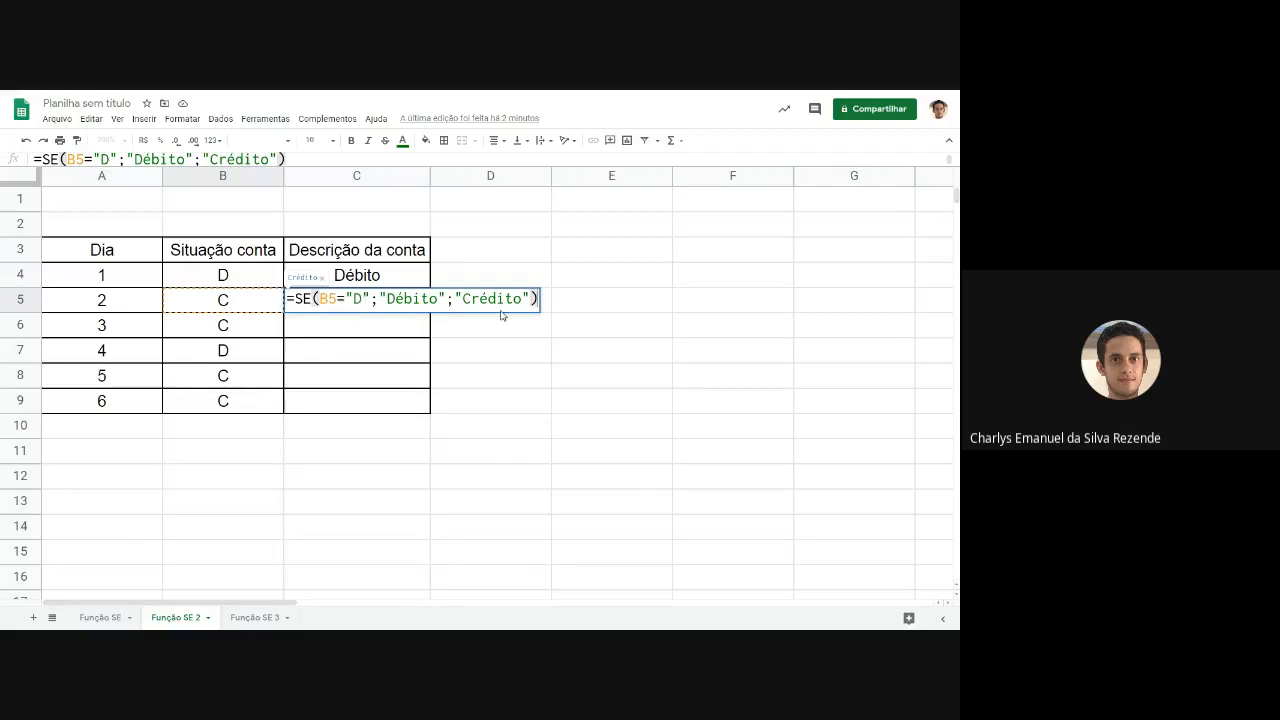
pyautogui.press('Return')
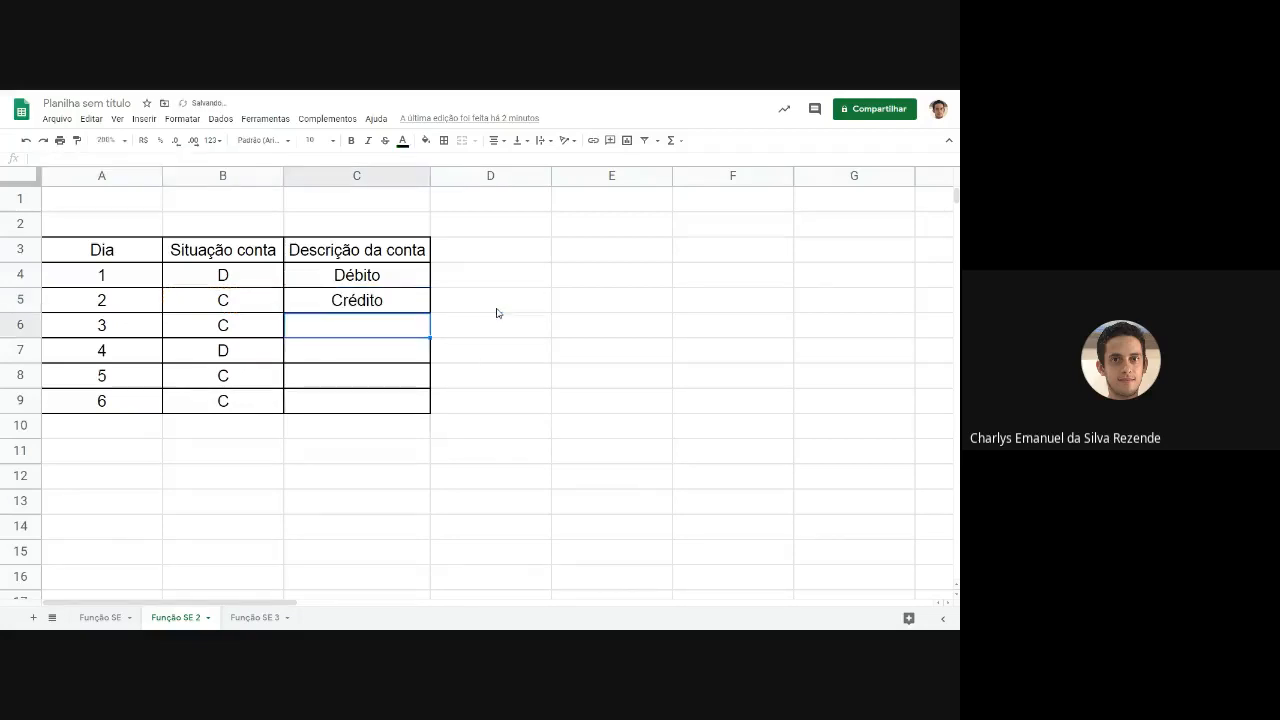
# Examine the SE formulas in cells C4 and C5 to compare which cell each one tests.
pyautogui.click(350, 308)
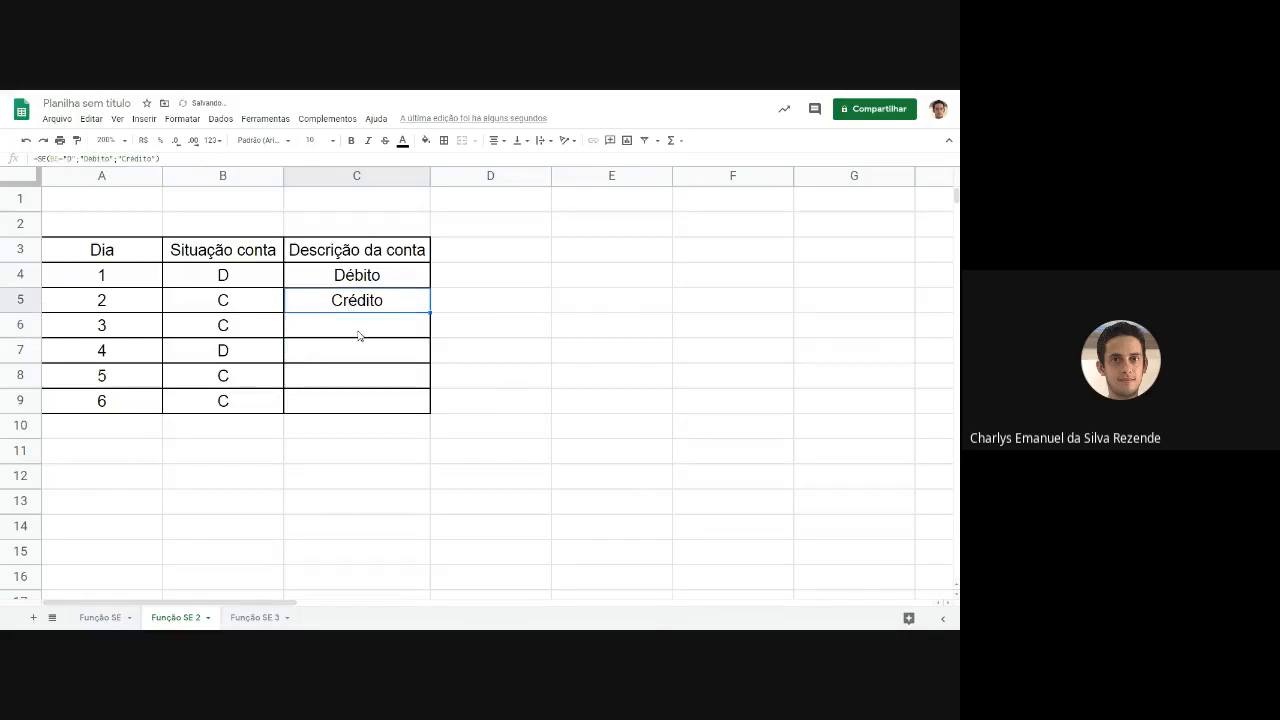
pyautogui.click(360, 332)
pyautogui.click(362, 298)
pyautogui.click(363, 280)
pyautogui.doubleClick(365, 278)
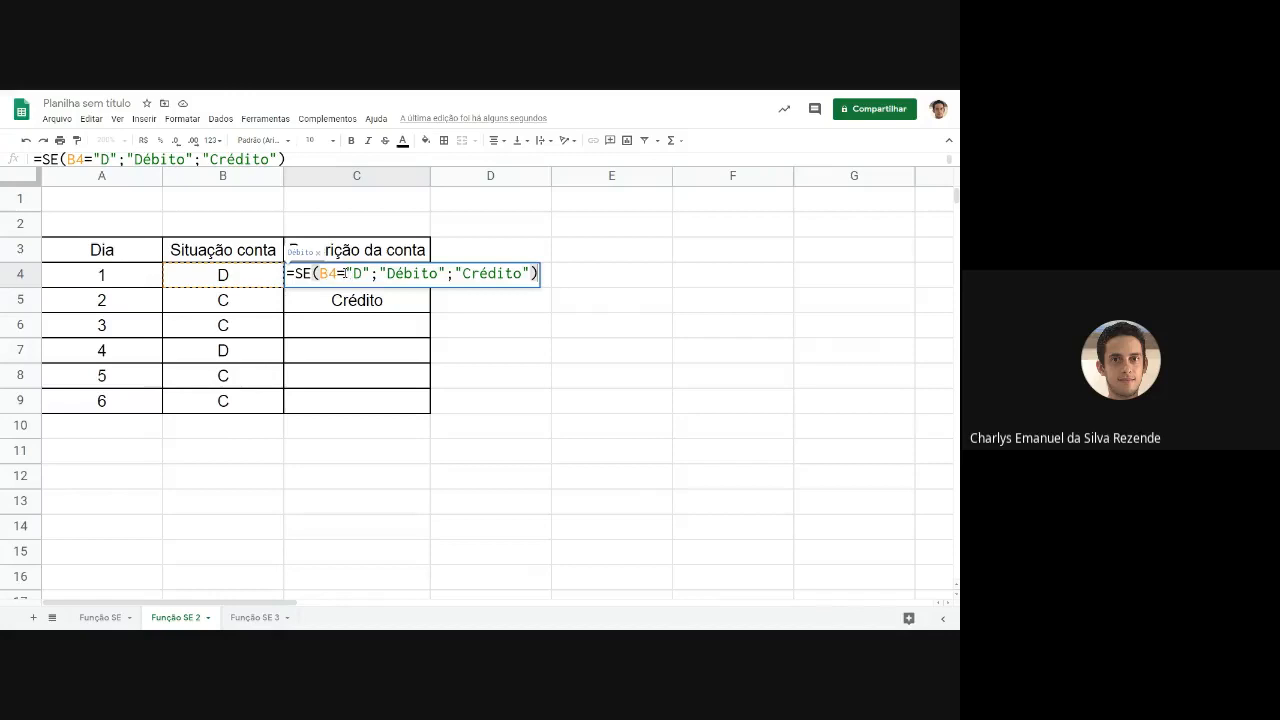
pyautogui.click(391, 298)
pyautogui.doubleClick(390, 298)
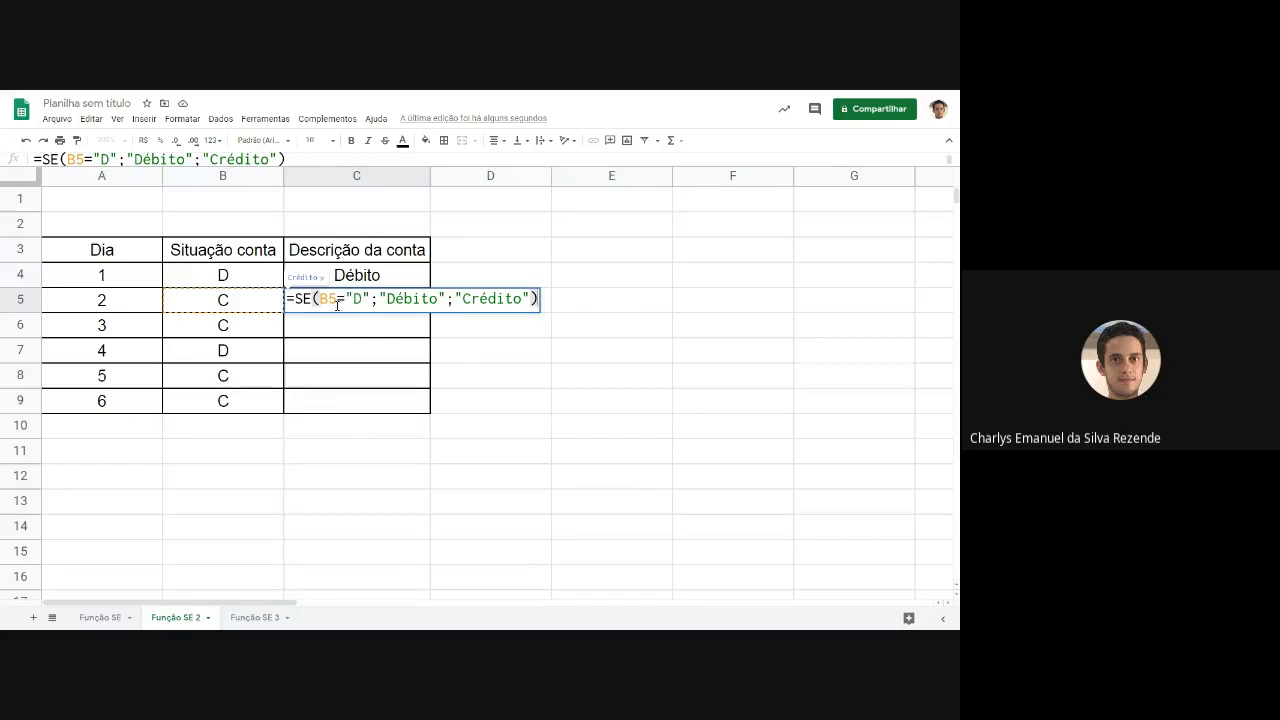
pyautogui.press('Return')
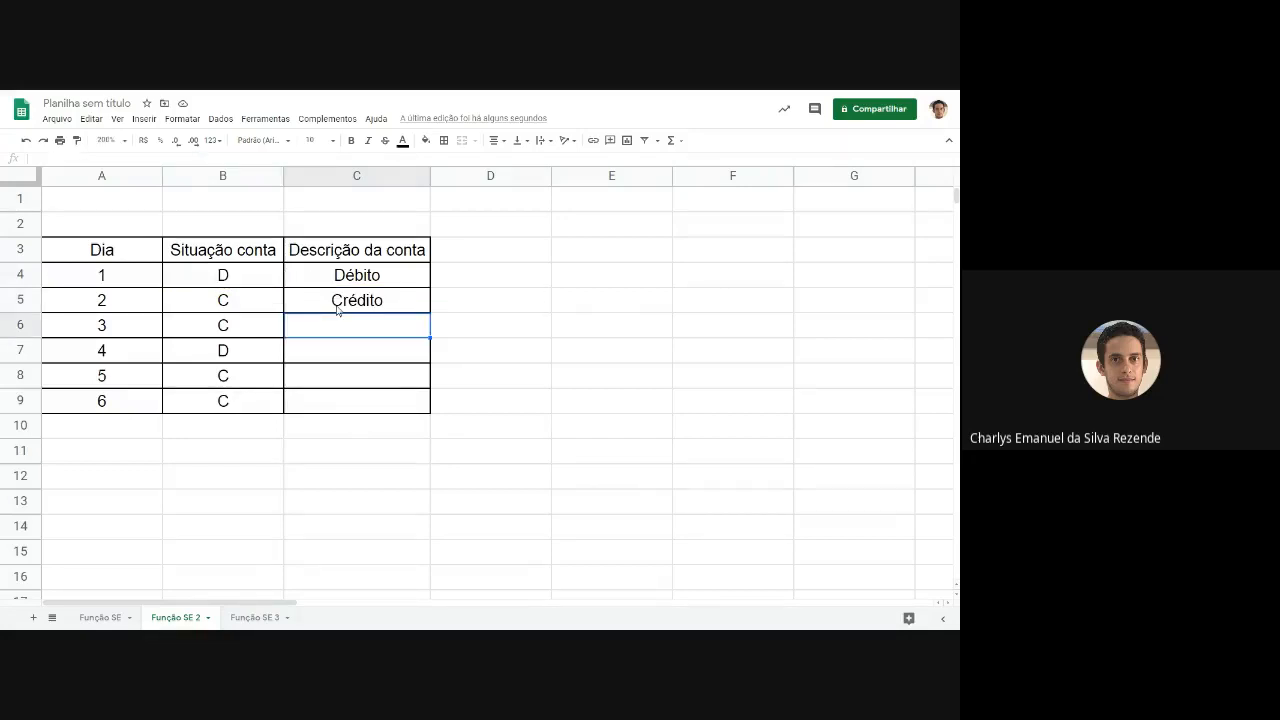
# Enter the formula =SE(B6="D";"Débito";"Crédito") in cell C6 to describe the account for day 3.
pyautogui.write('=SE')
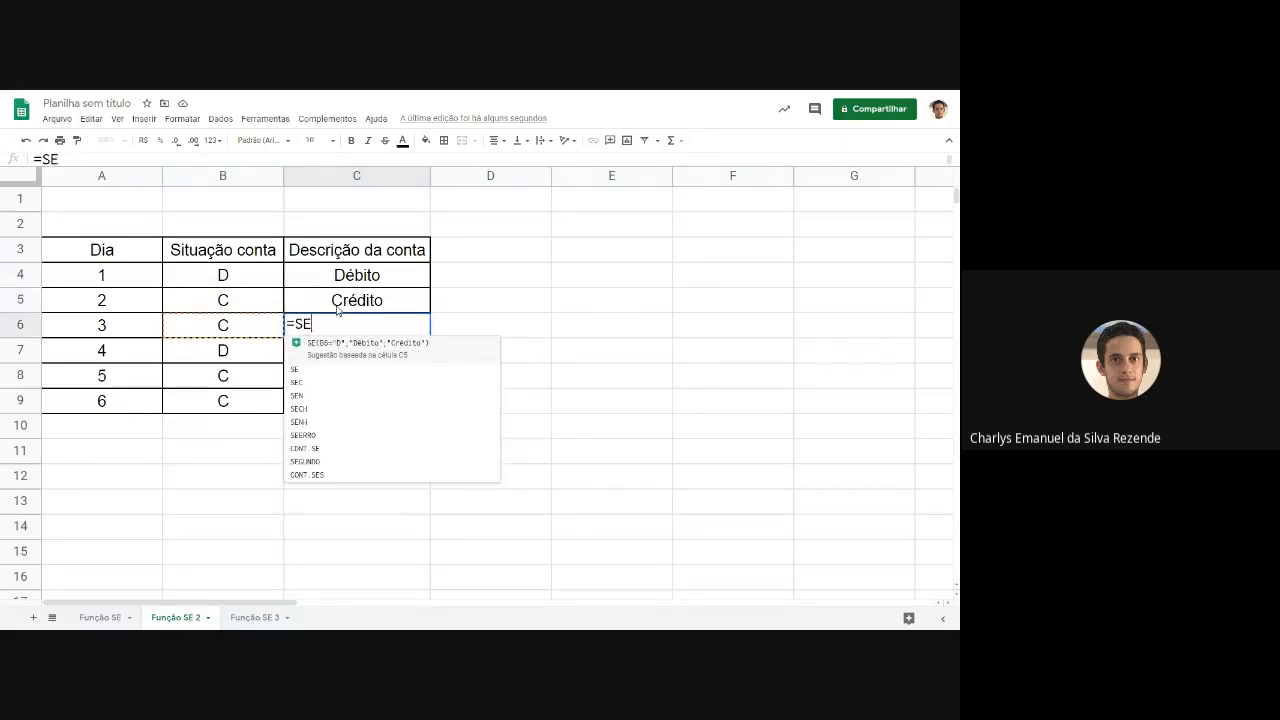
pyautogui.write('(')
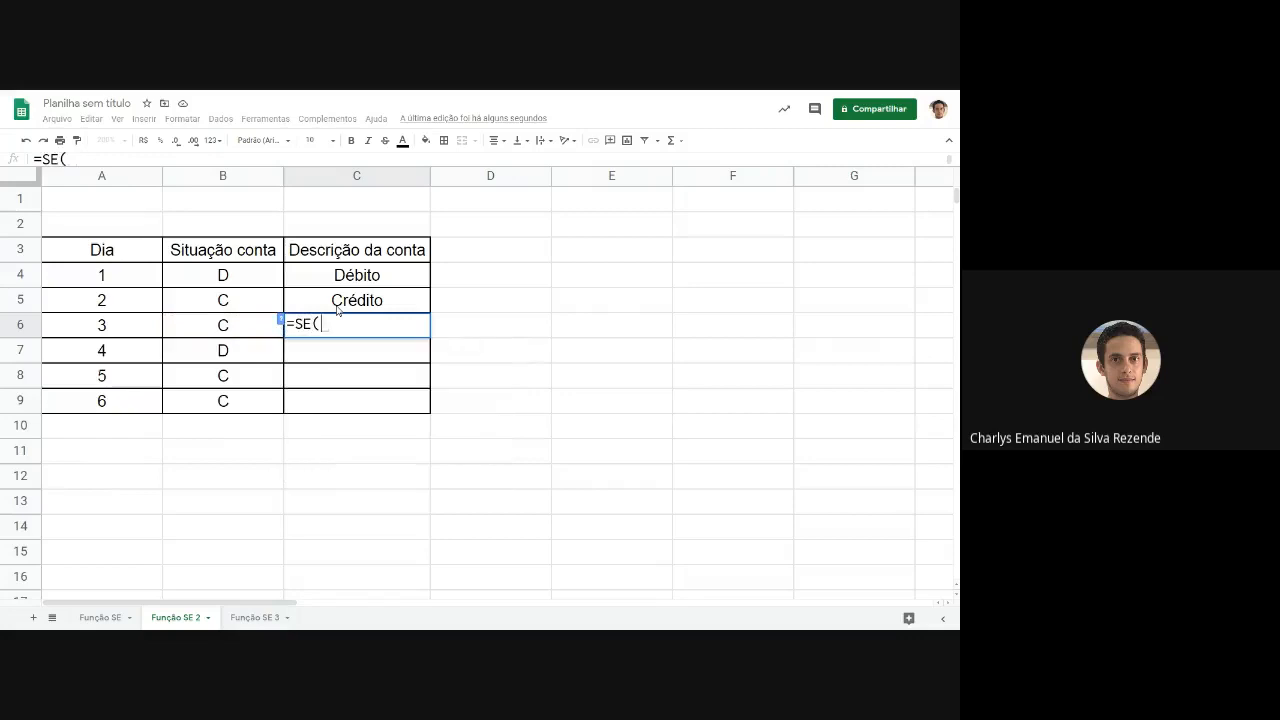
pyautogui.click(240, 329)
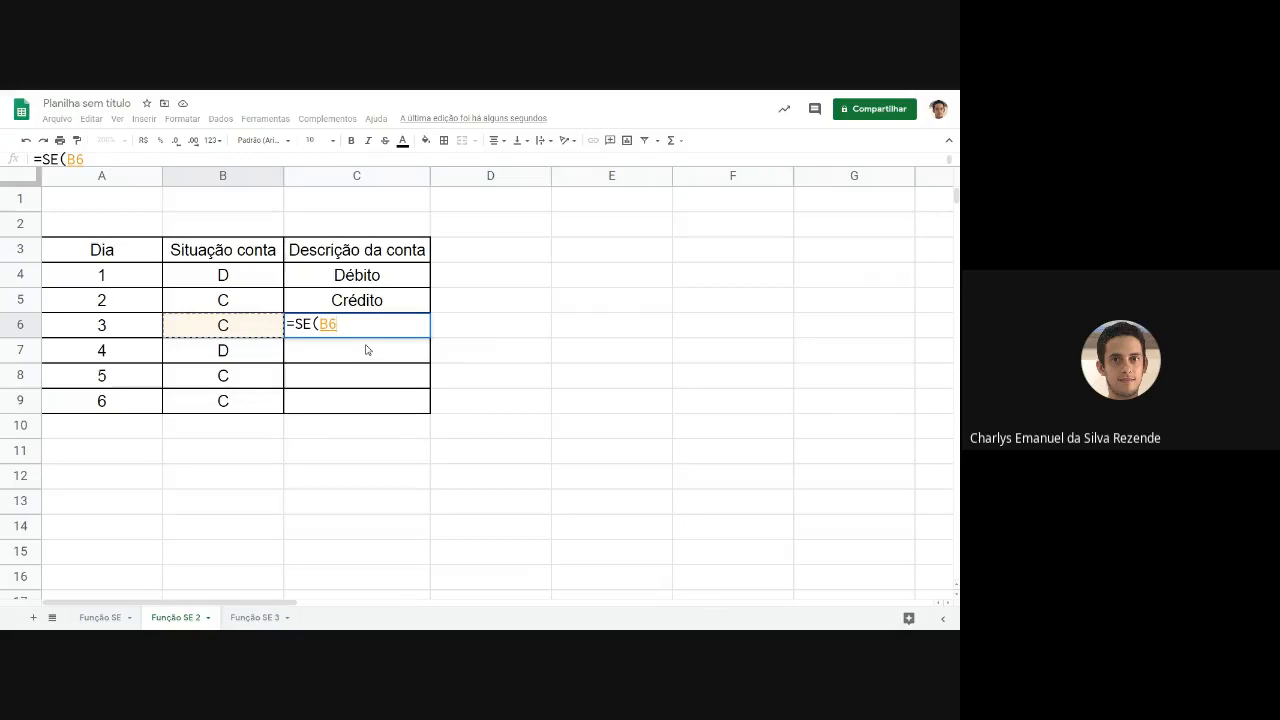
pyautogui.write('="D')
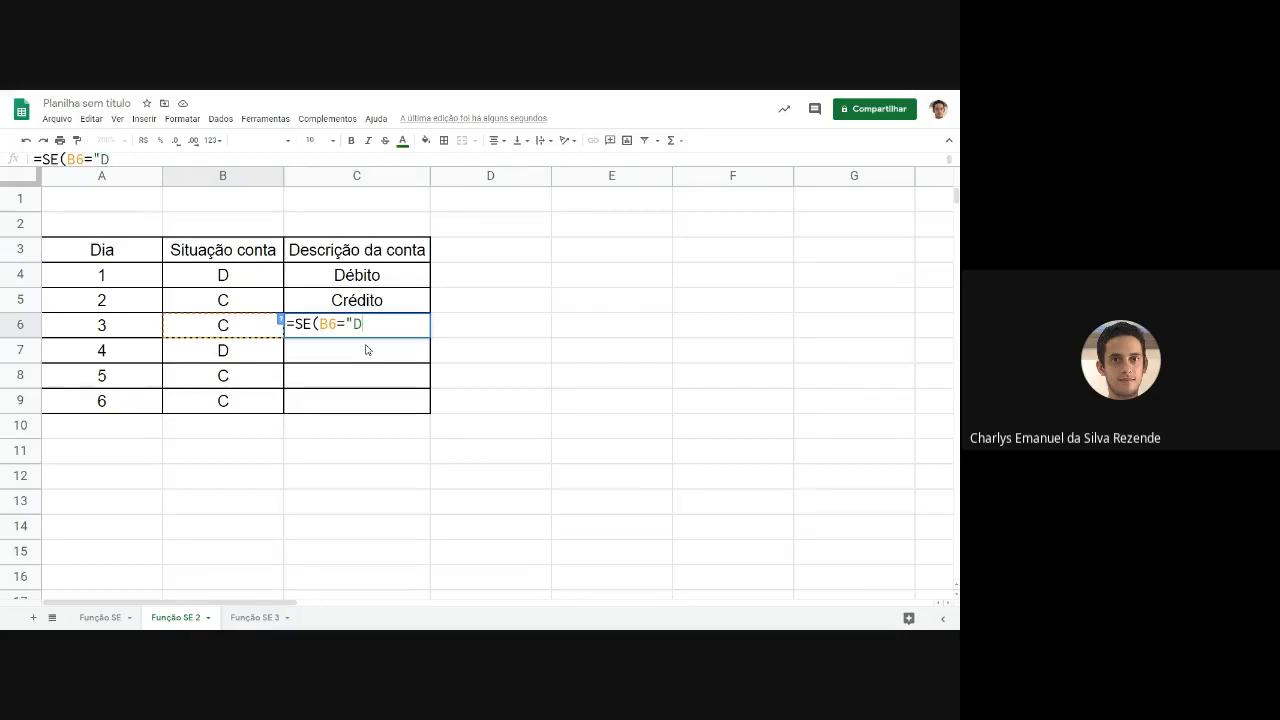
pyautogui.write('";')
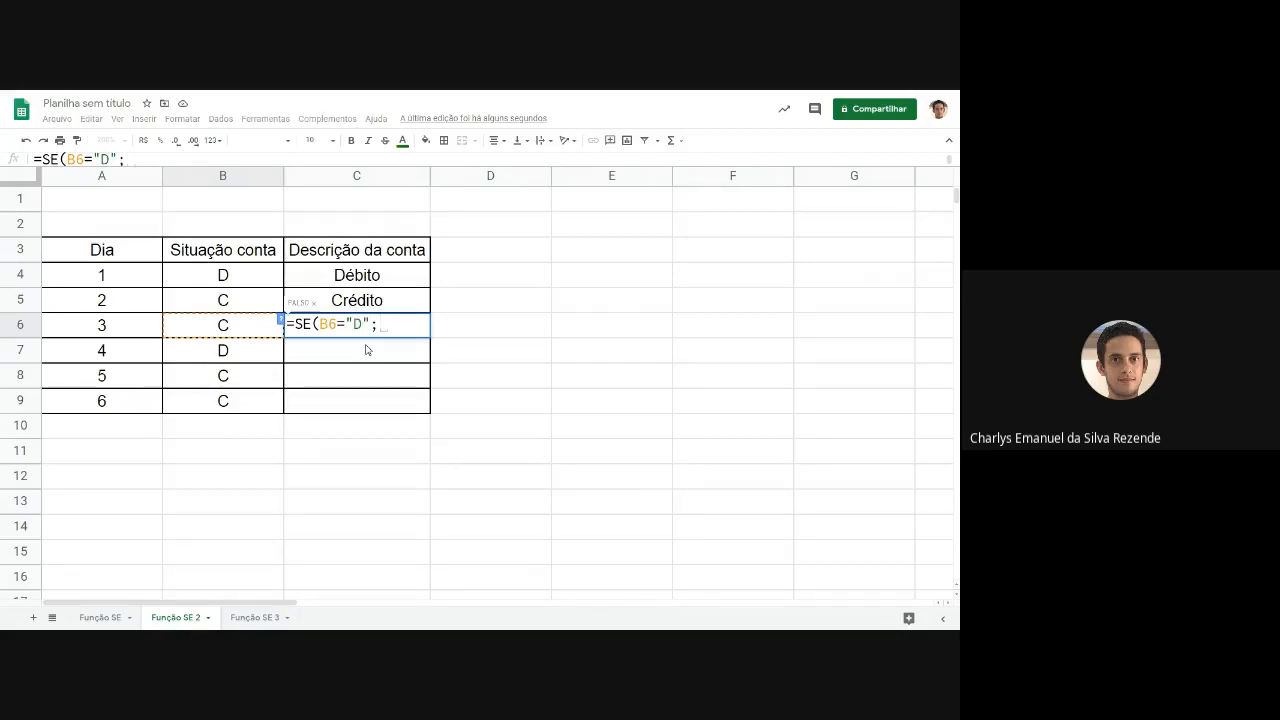
pyautogui.write('"dÉ')
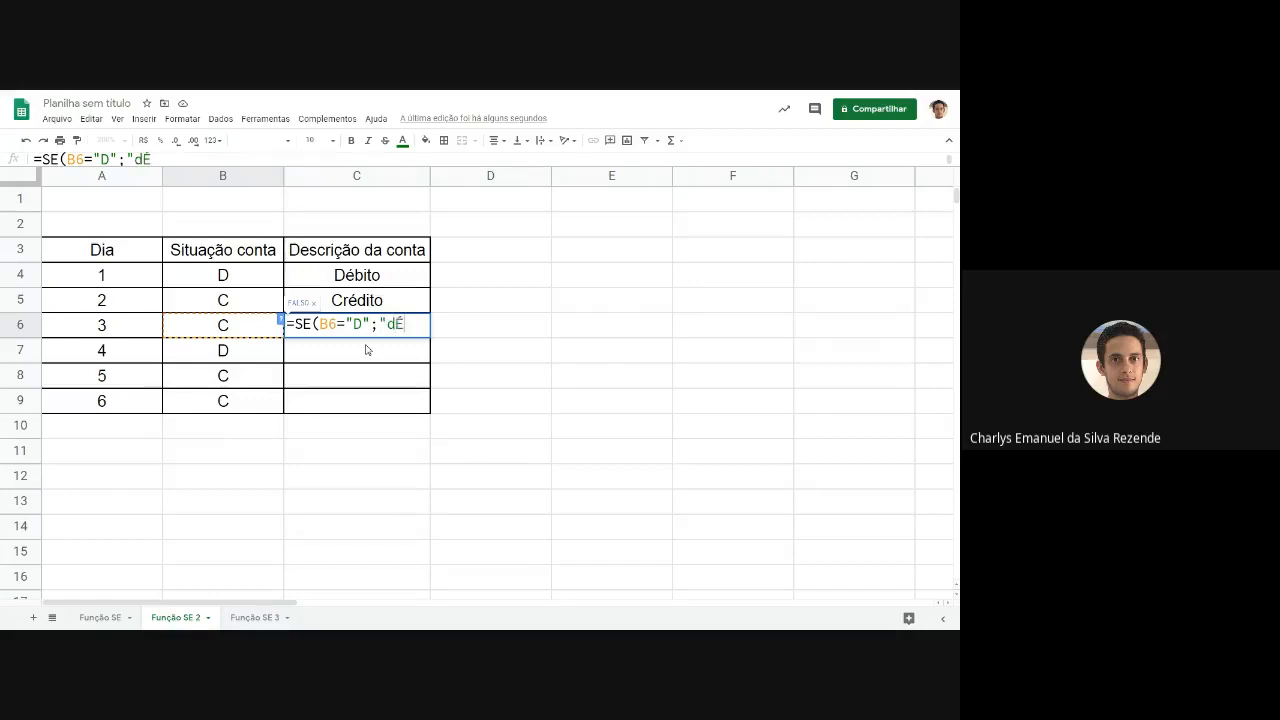
pyautogui.press('BackSpace')
pyautogui.press('BackSpace')
pyautogui.write('Débito"')
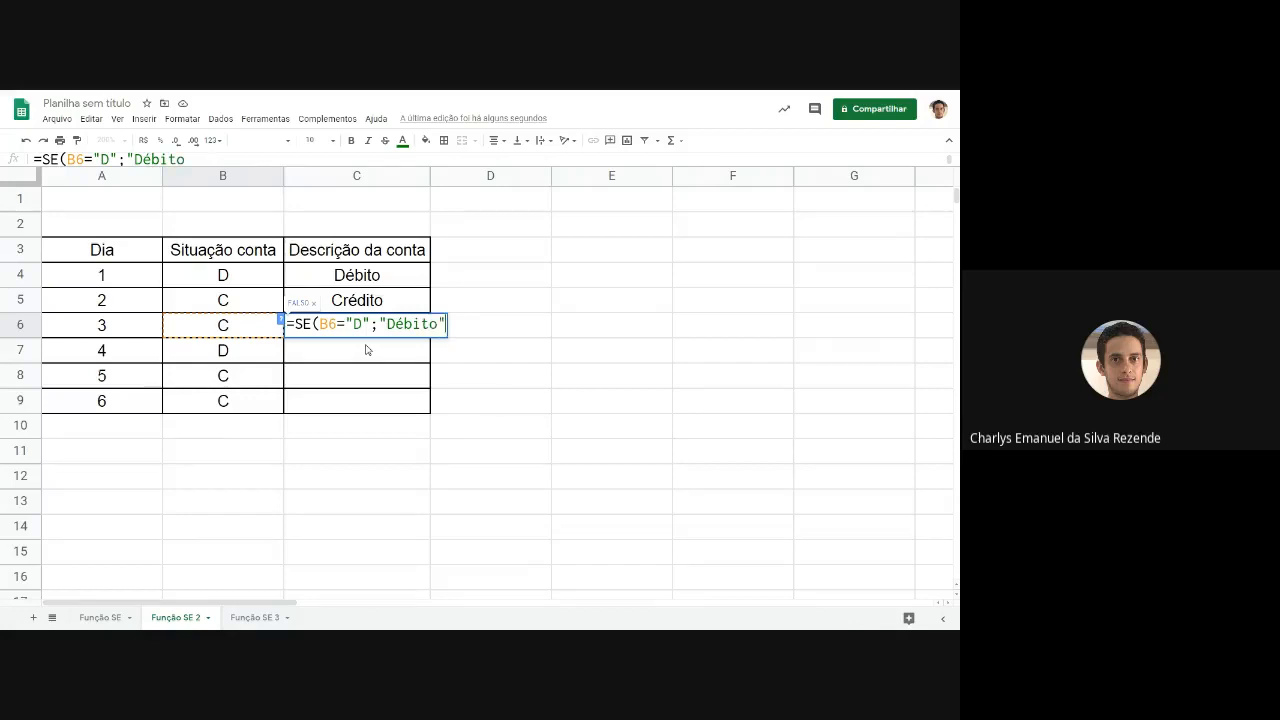
pyautogui.write(';')
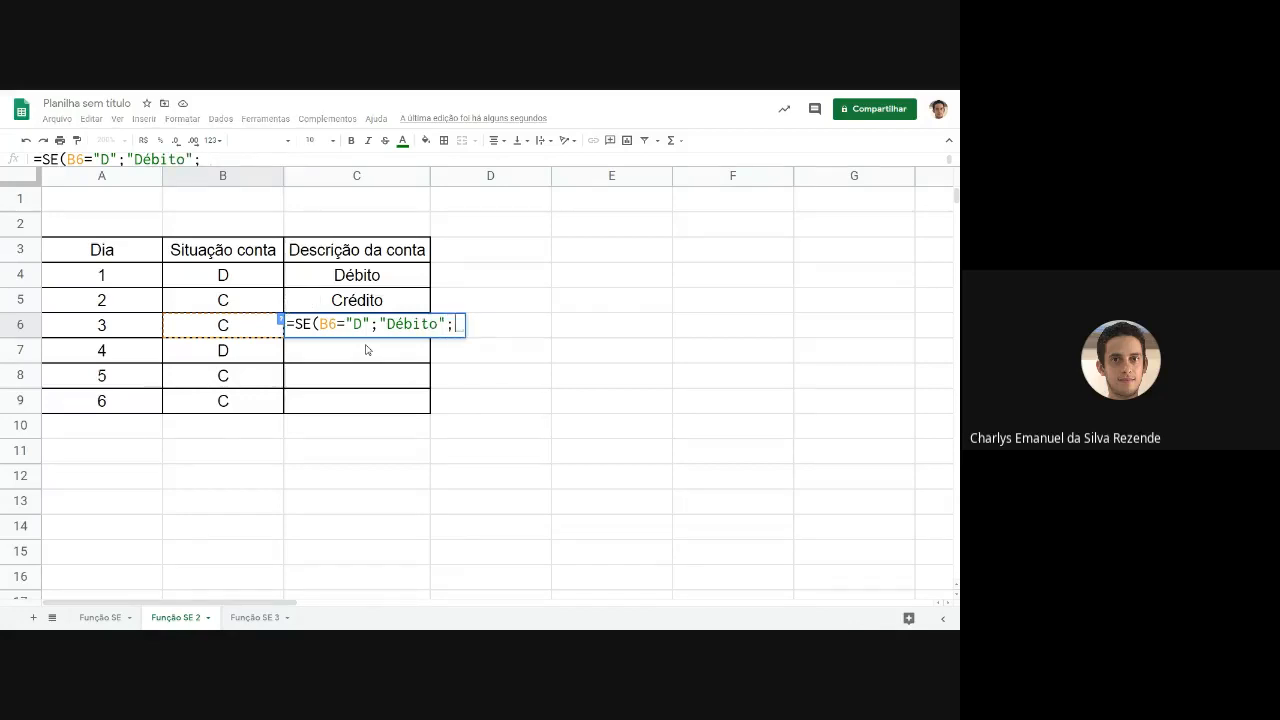
pyautogui.write('"C')
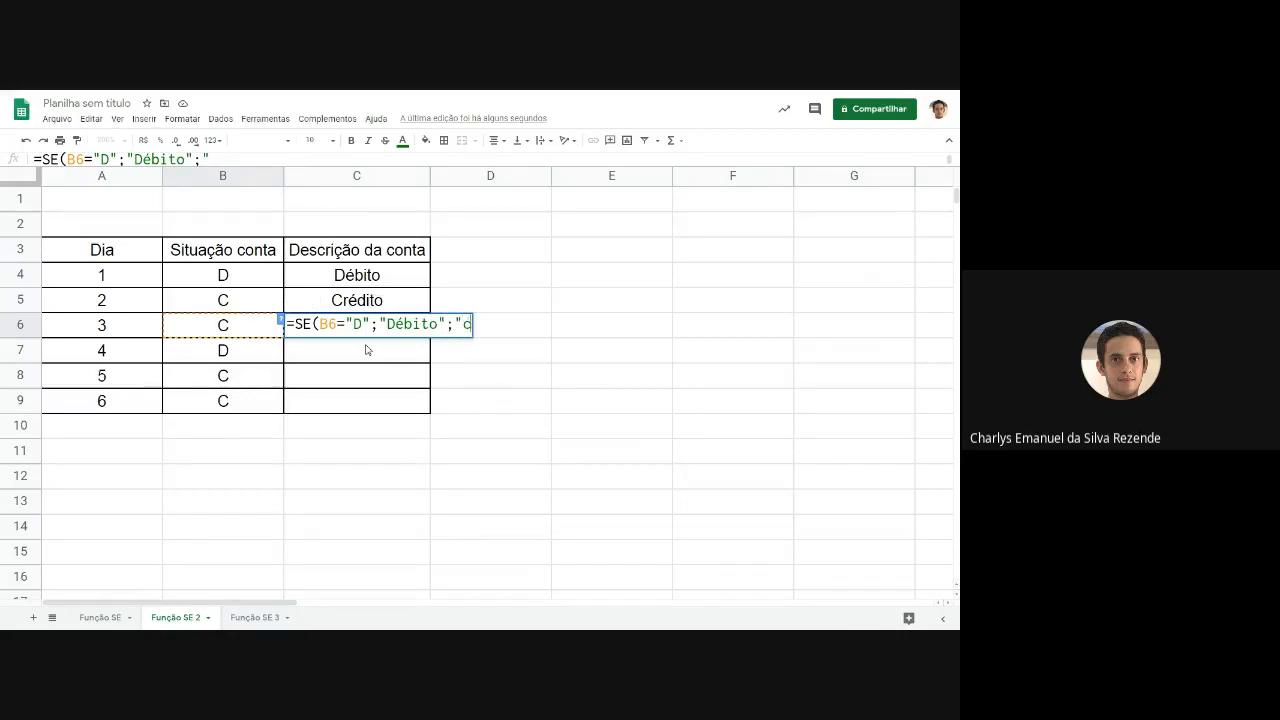
pyautogui.write('rédi')
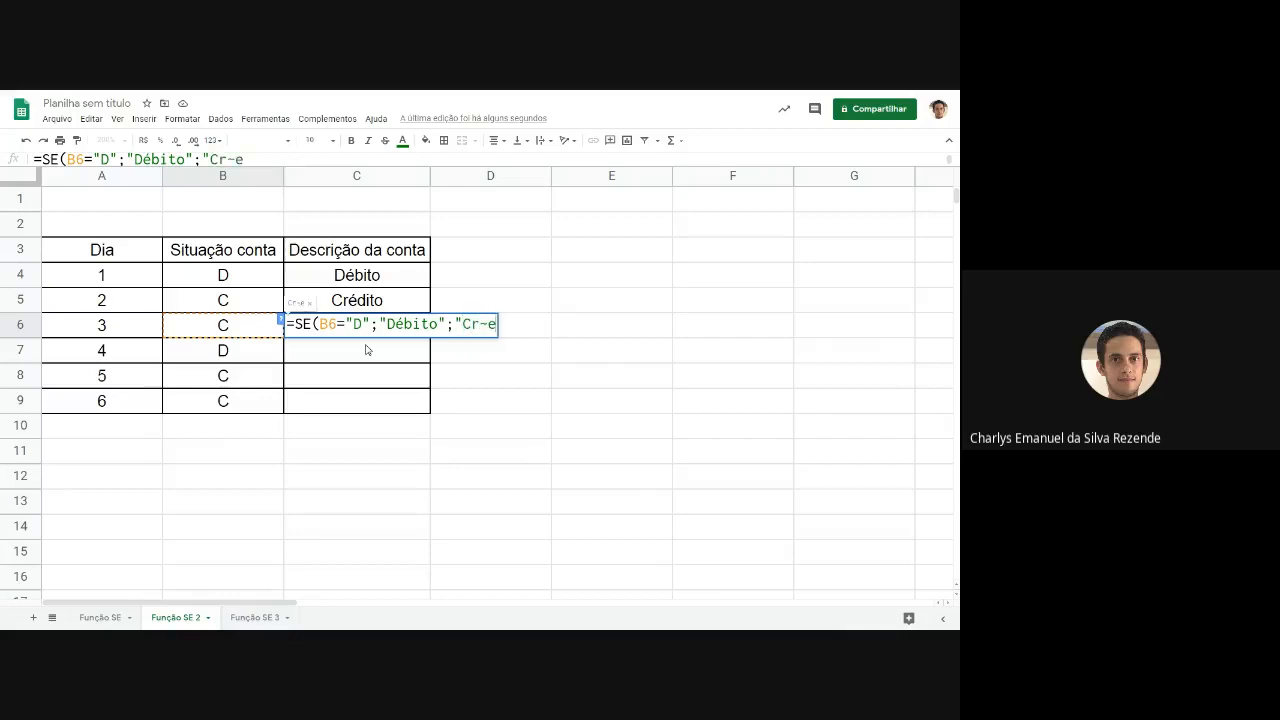
pyautogui.write('to")')
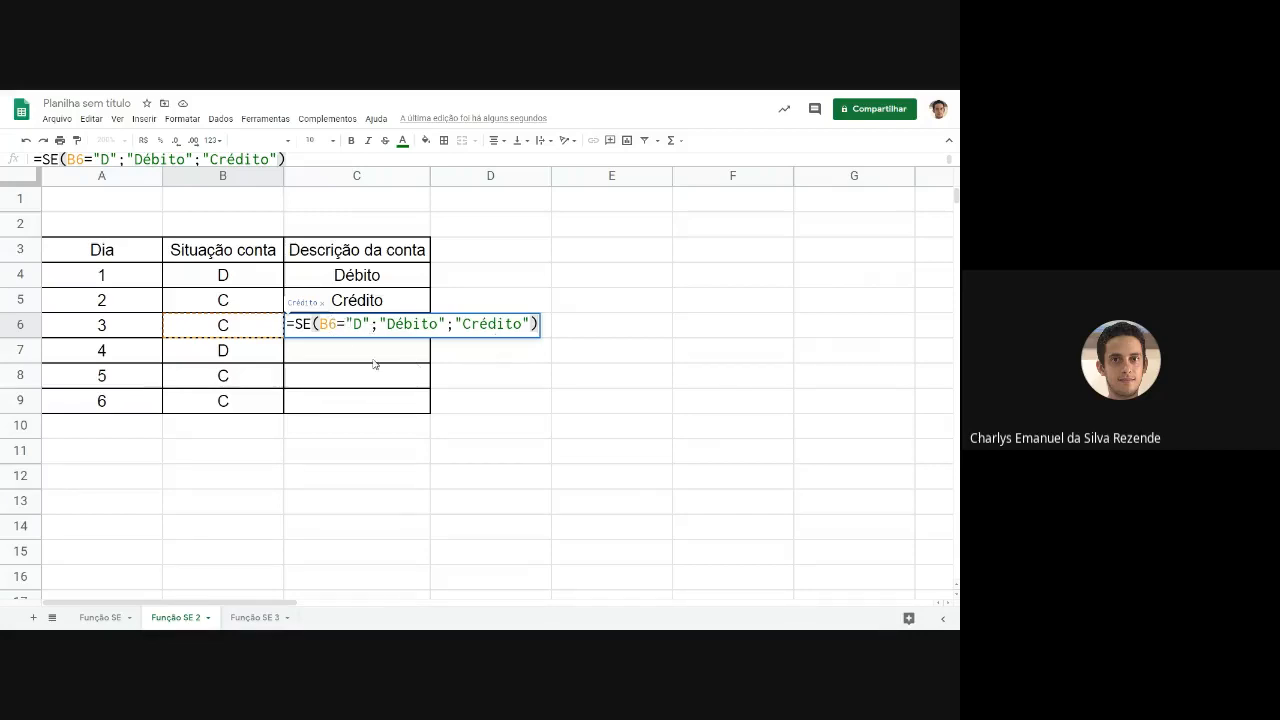
pyautogui.press('Return')
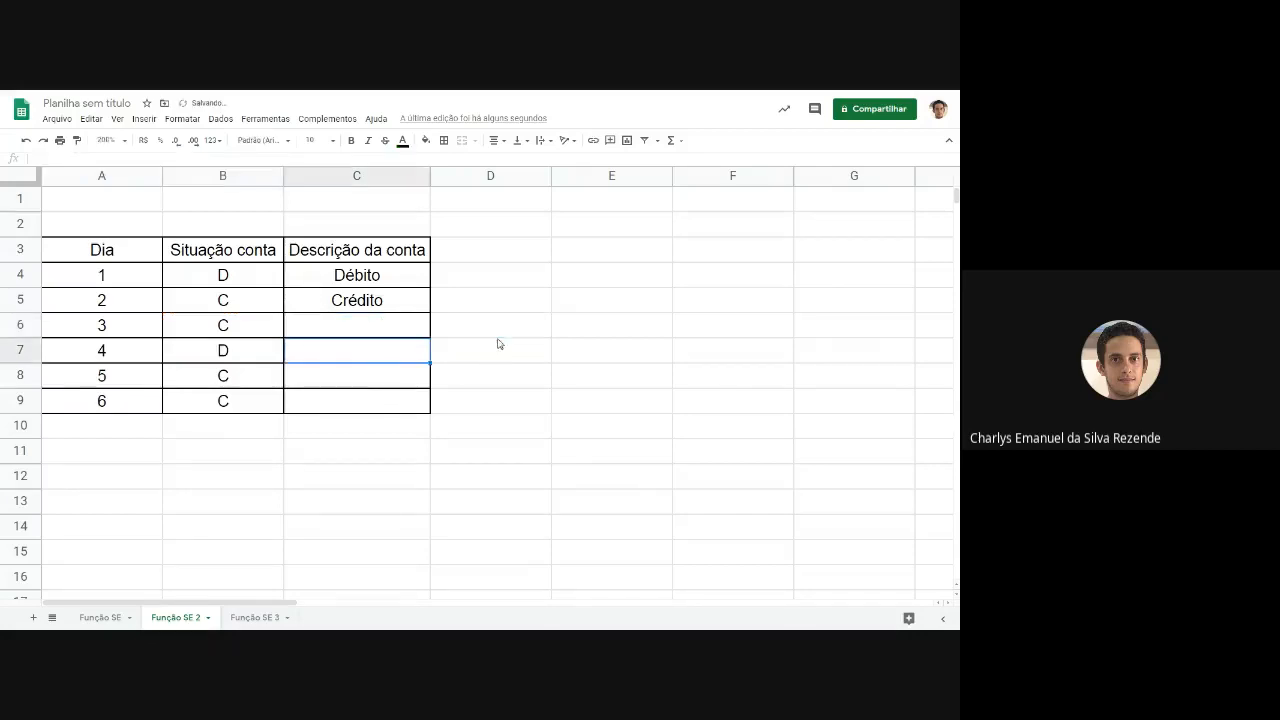
# Fill the SE formula from cell C4 down through C9 to describe the account for every day.
pyautogui.click(349, 328)
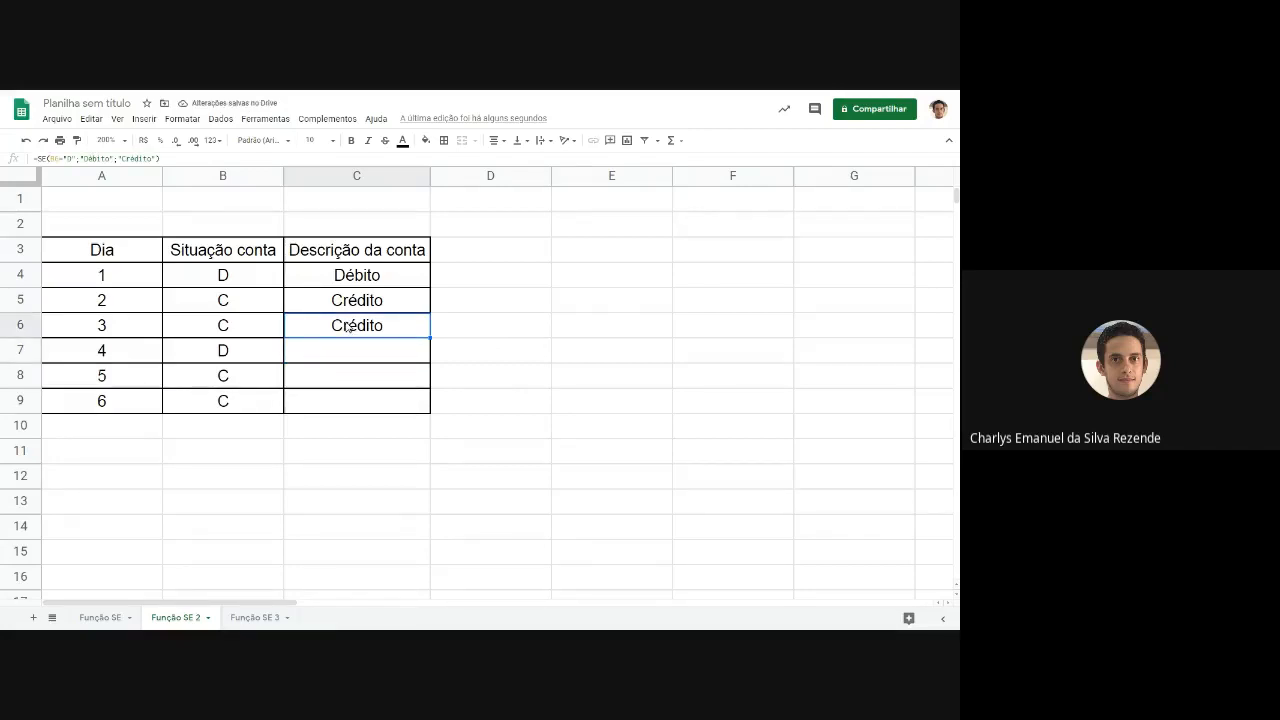
pyautogui.click(403, 310)
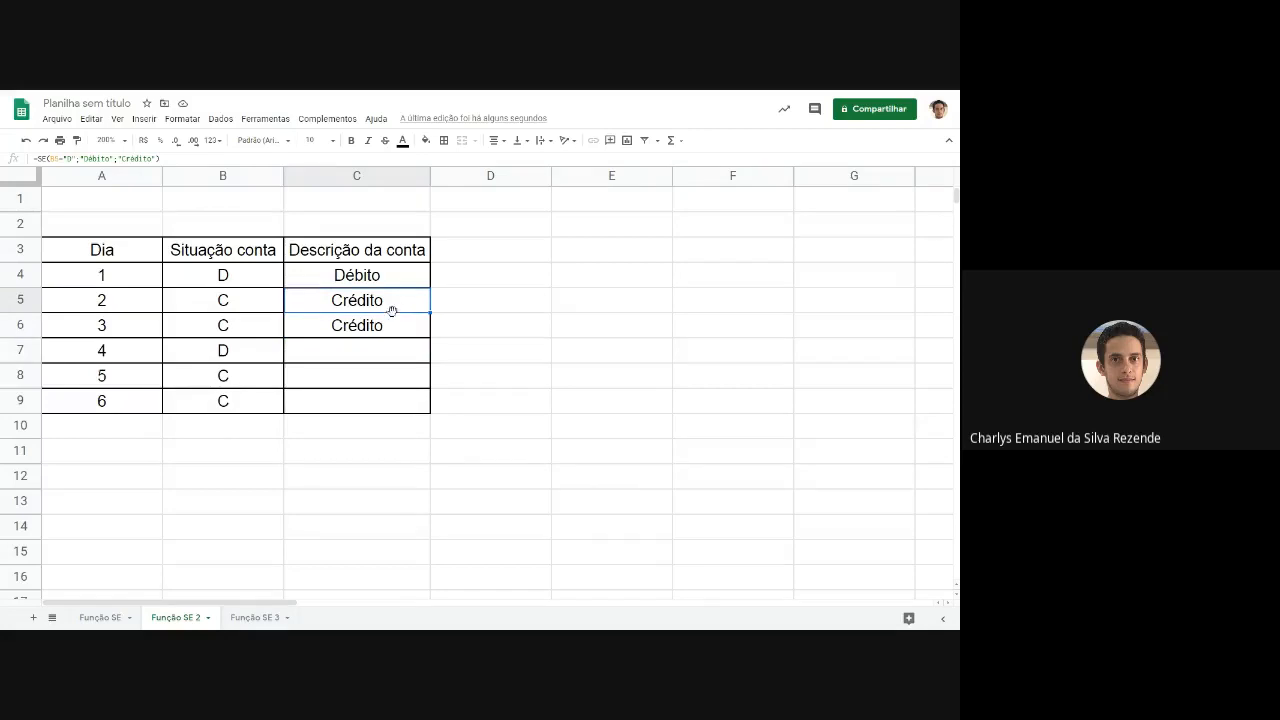
pyautogui.click(385, 275)
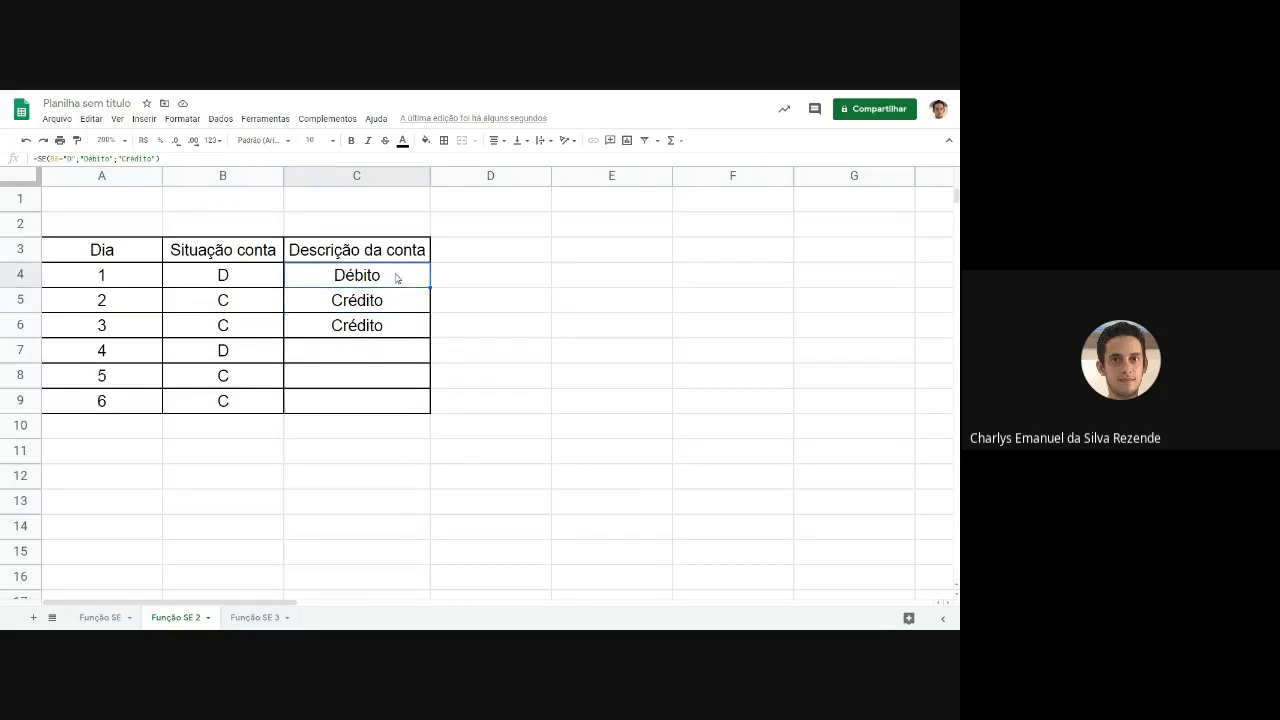
pyautogui.doubleClick(399, 275)
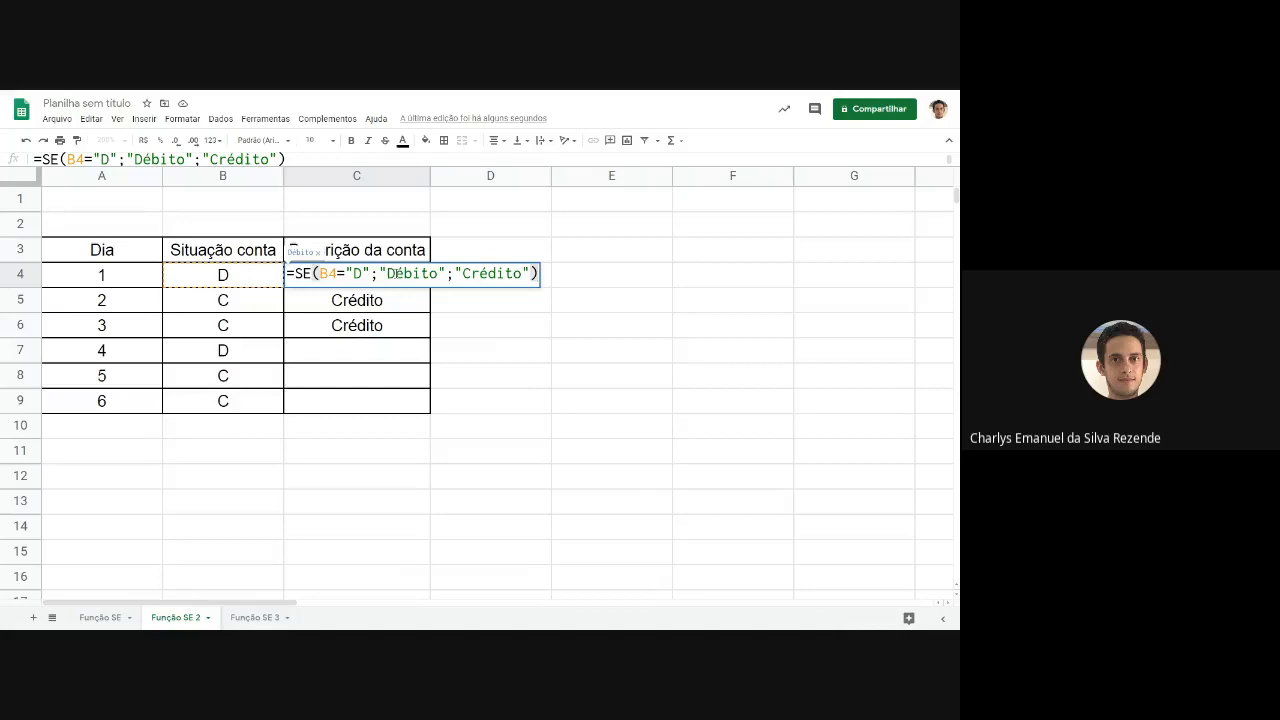
pyautogui.press('Escape')
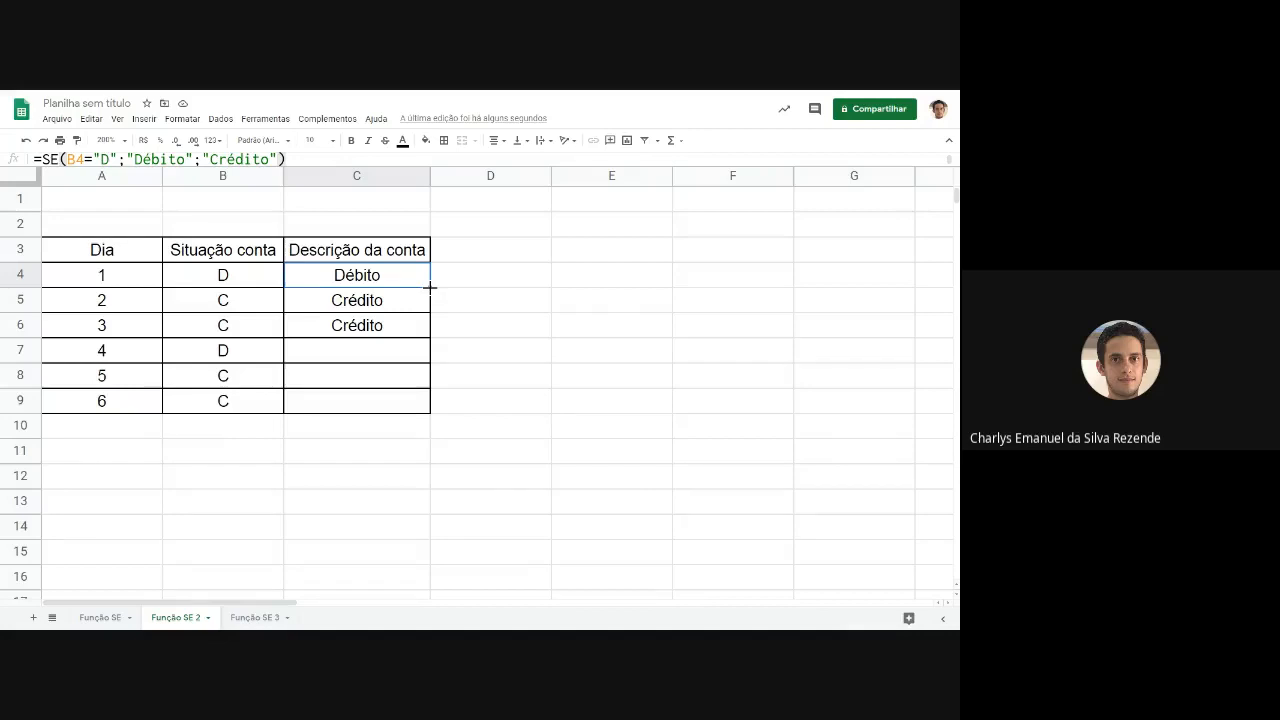
pyautogui.moveTo(430, 287); pyautogui.dragTo(423, 409)
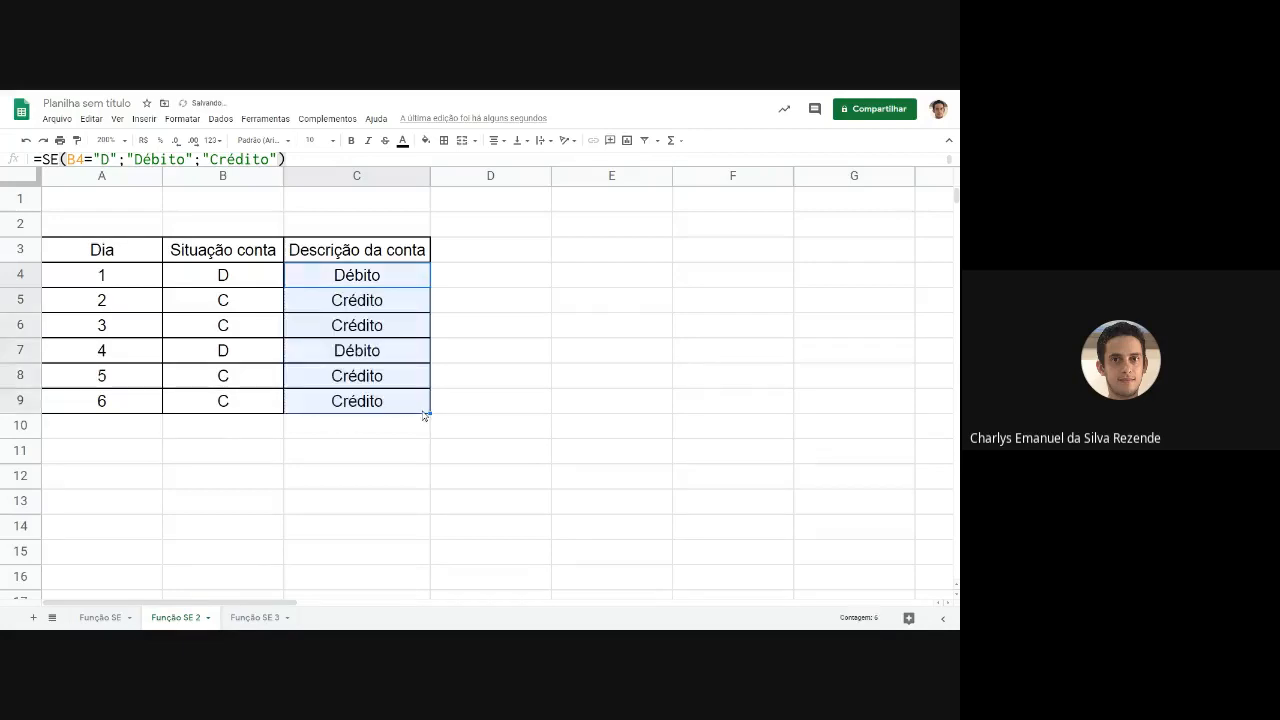
# Examine the filled SE formulas in C4, C5, C6 and C9 to compare the row number each one references.
pyautogui.click(345, 355)
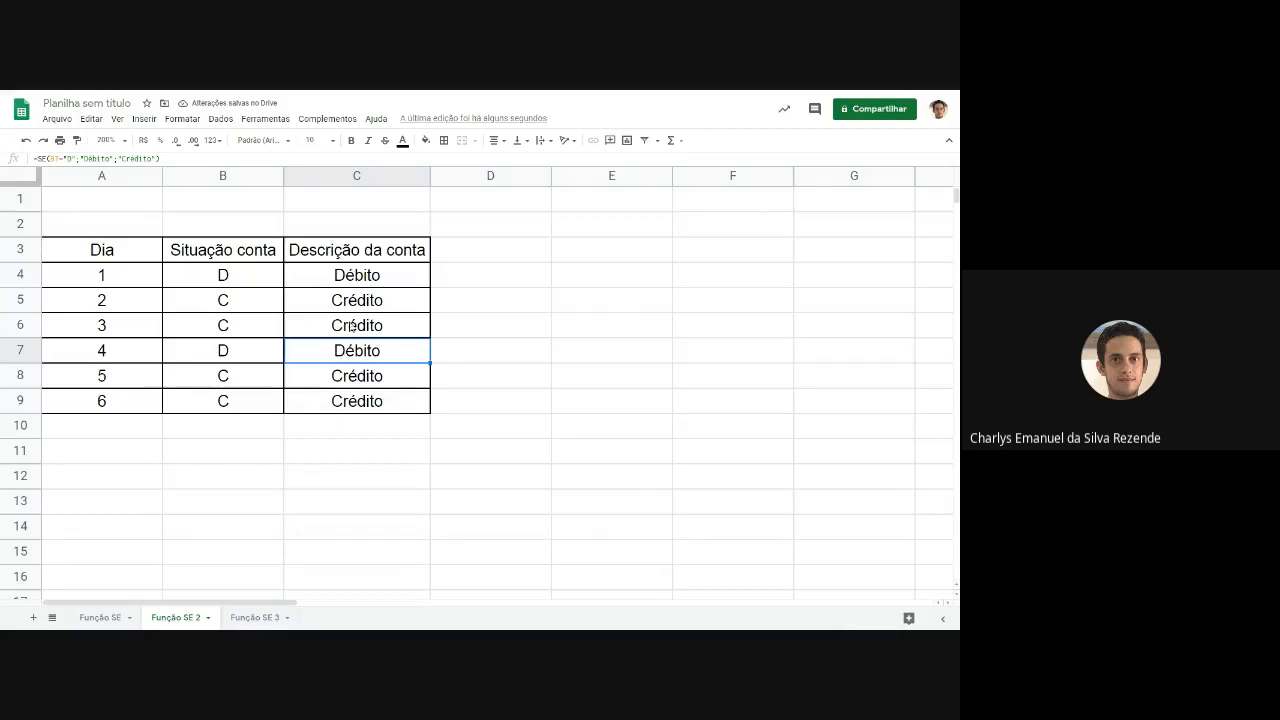
pyautogui.doubleClick(411, 274)
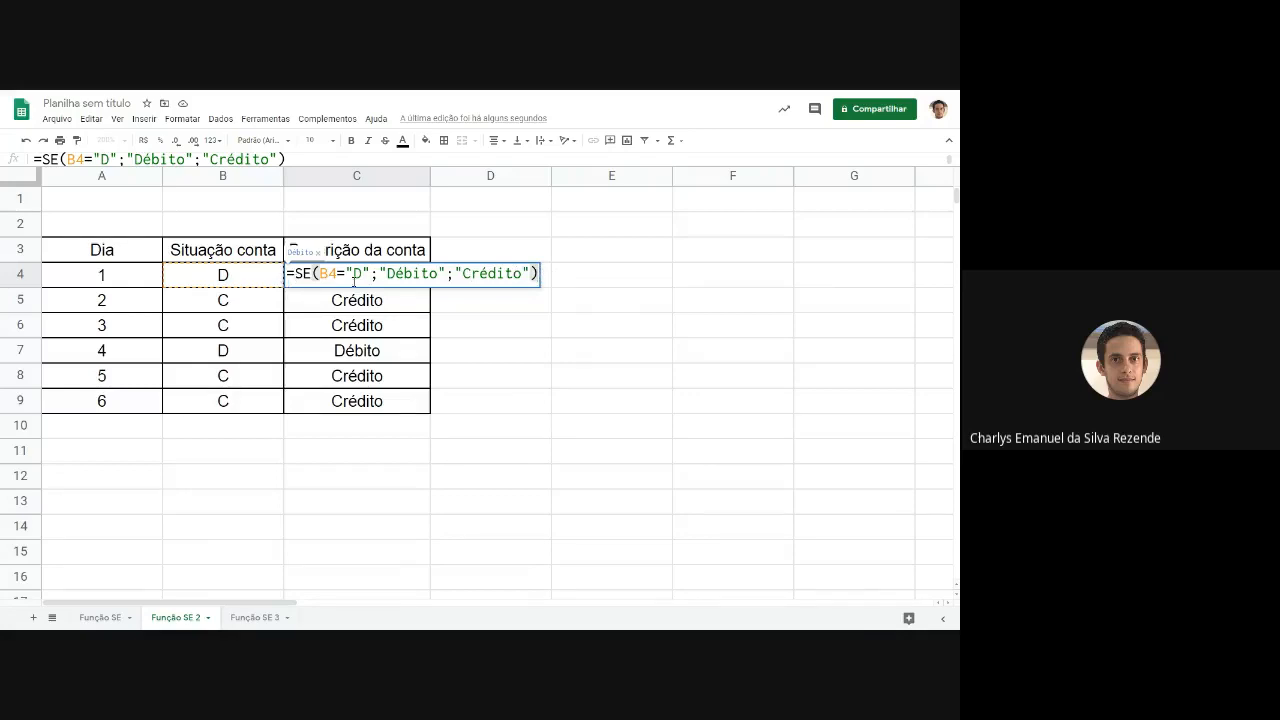
pyautogui.moveTo(337, 274); pyautogui.dragTo(331, 275)
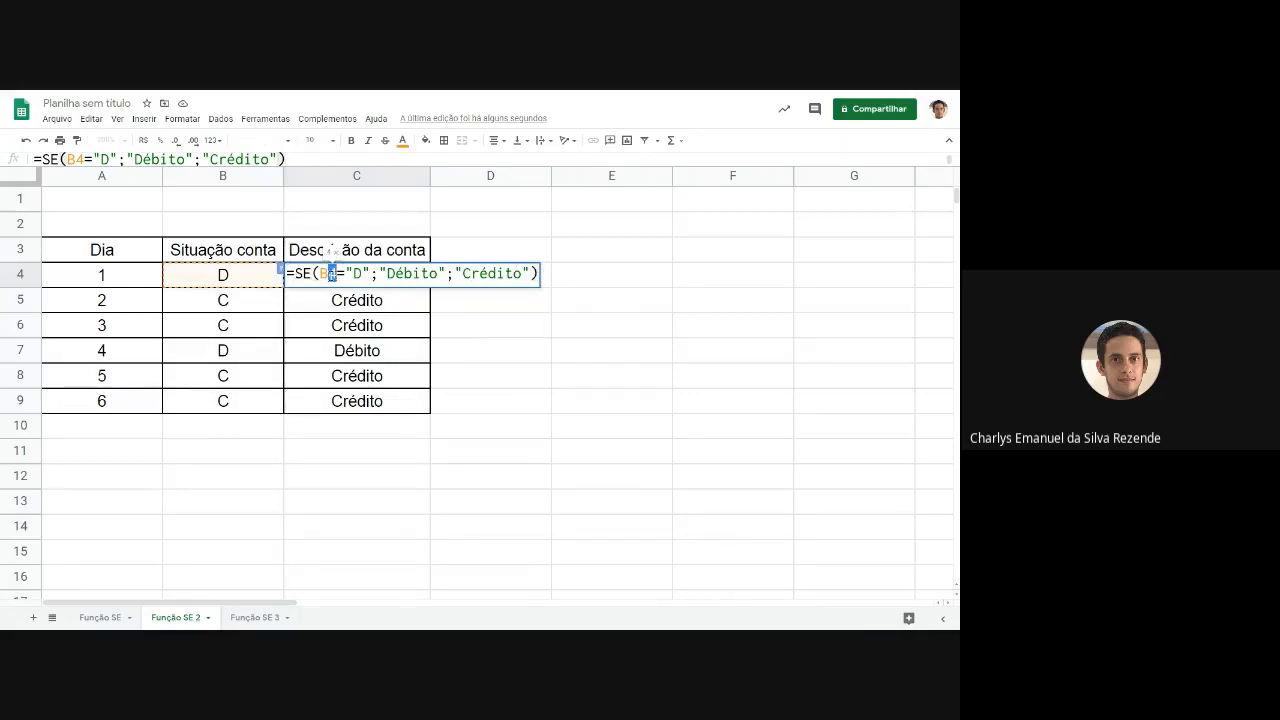
pyautogui.press('Return')
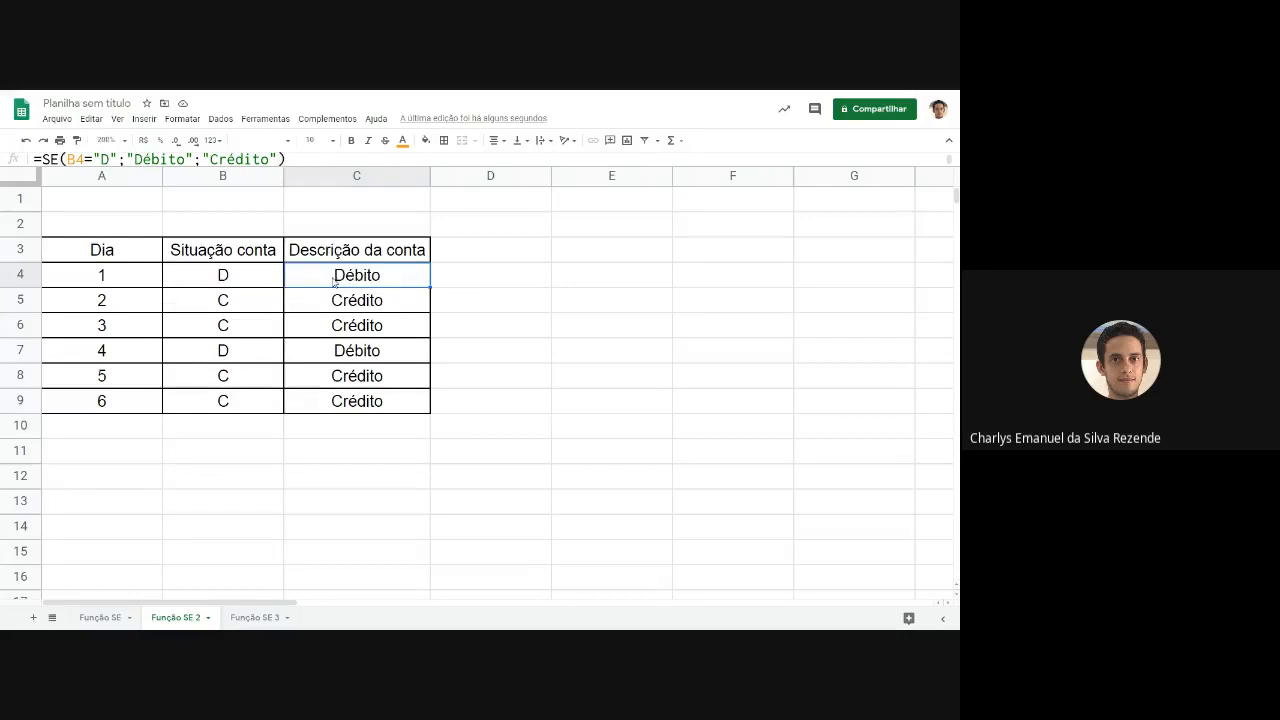
pyautogui.doubleClick(329, 299)
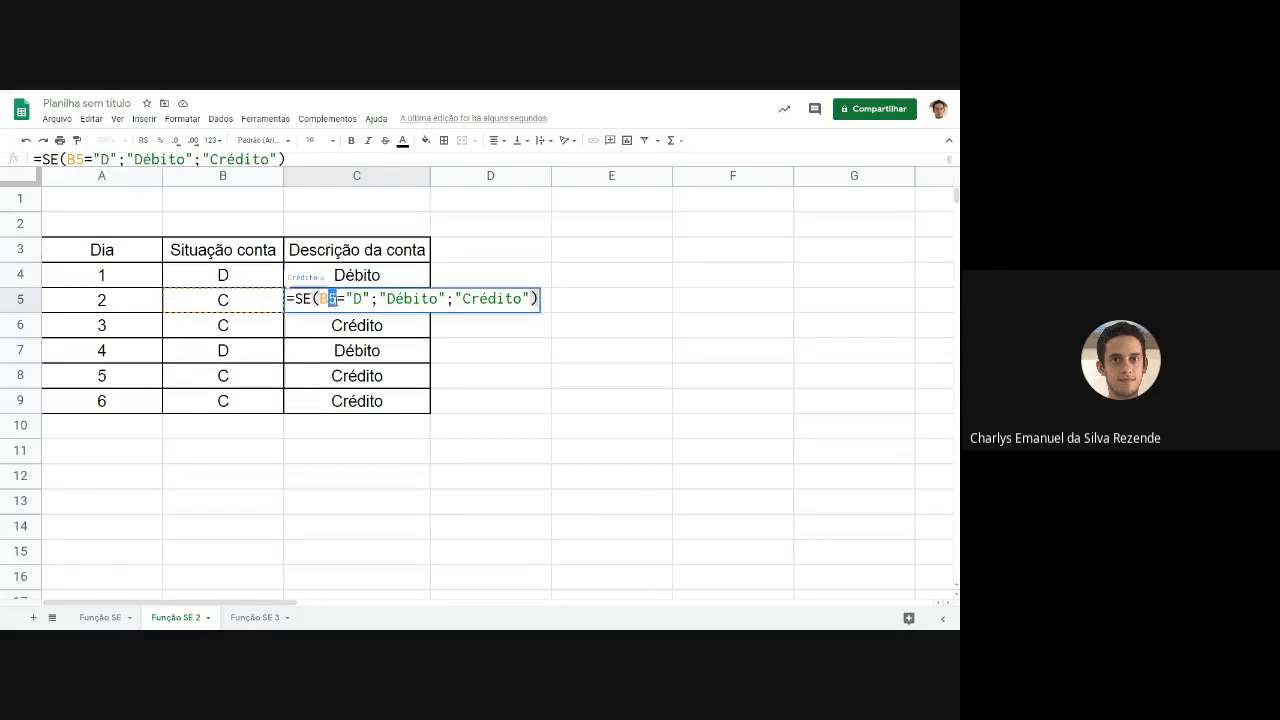
pyautogui.press('Return')
pyautogui.doubleClick(322, 324)
pyautogui.press('Return')
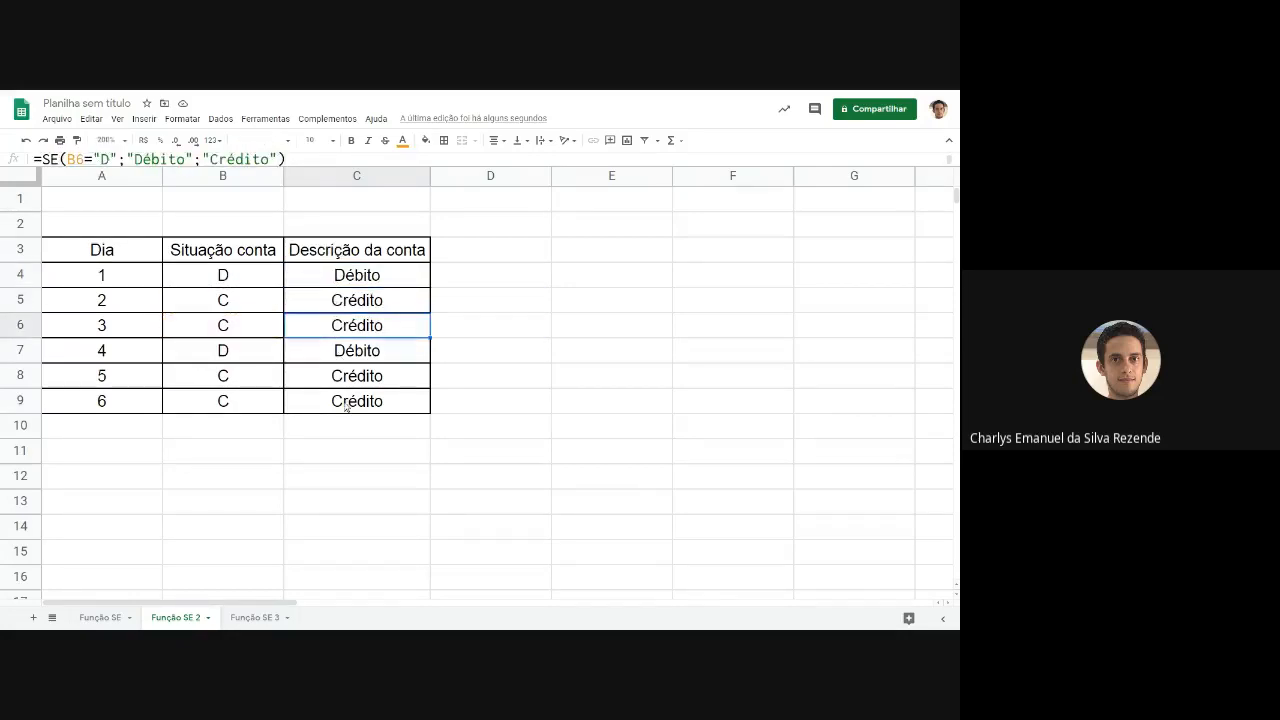
pyautogui.click(343, 405)
pyautogui.doubleClick(343, 400)
pyautogui.doubleClick(330, 399)
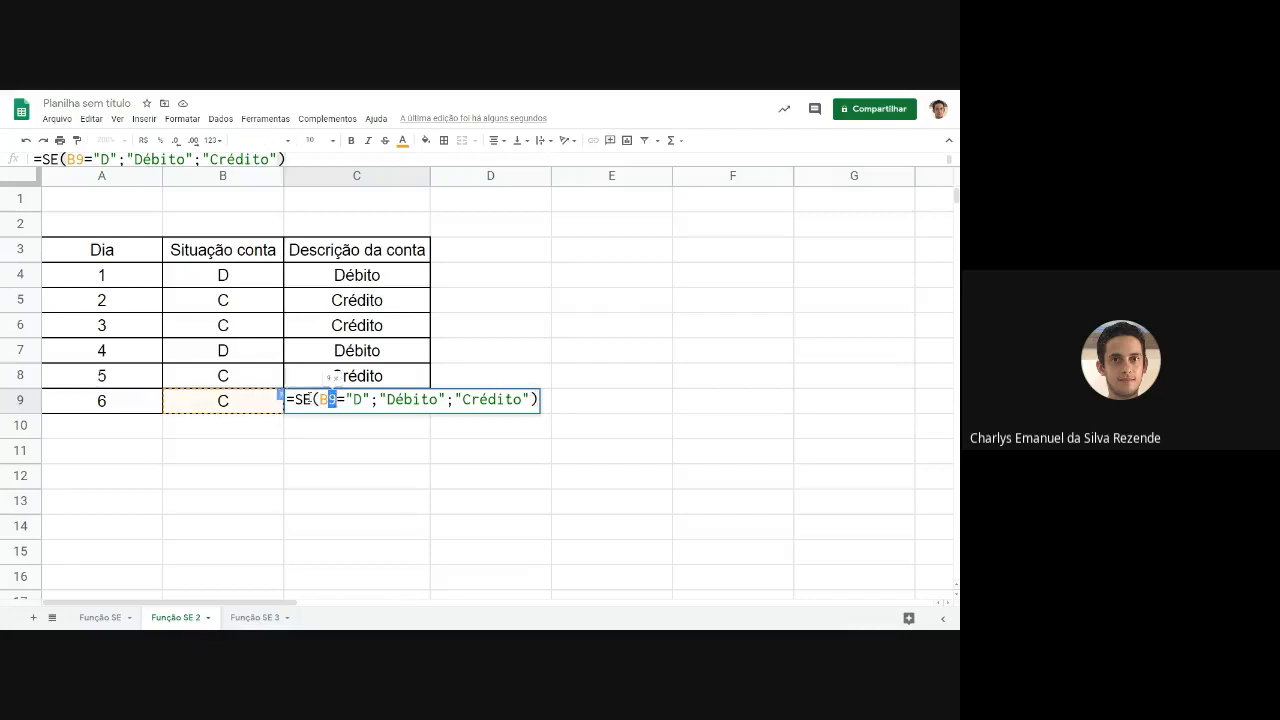
pyautogui.press('Escape')
# Clear the descriptions in C5:C9 and refill them by extending the SE formula from C4 down to C9.
pyautogui.moveTo(392, 304); pyautogui.dragTo(386, 406)
pyautogui.press('Delete')
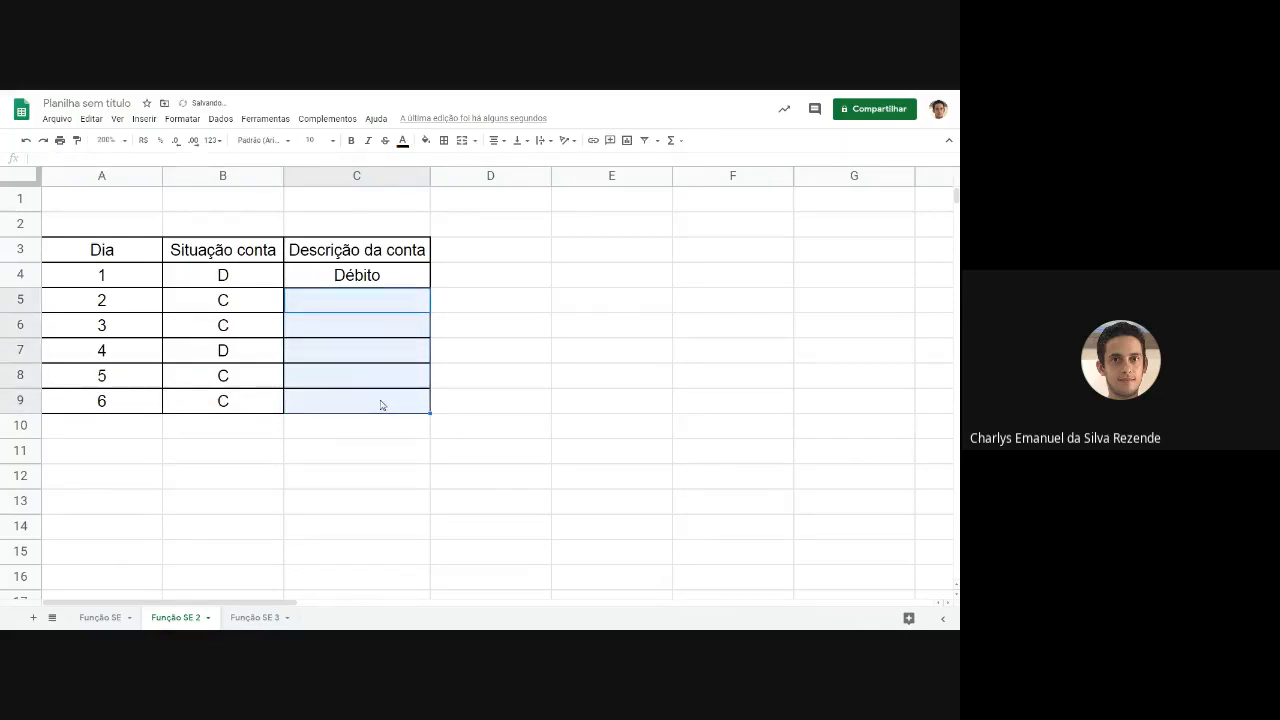
pyautogui.click(378, 284)
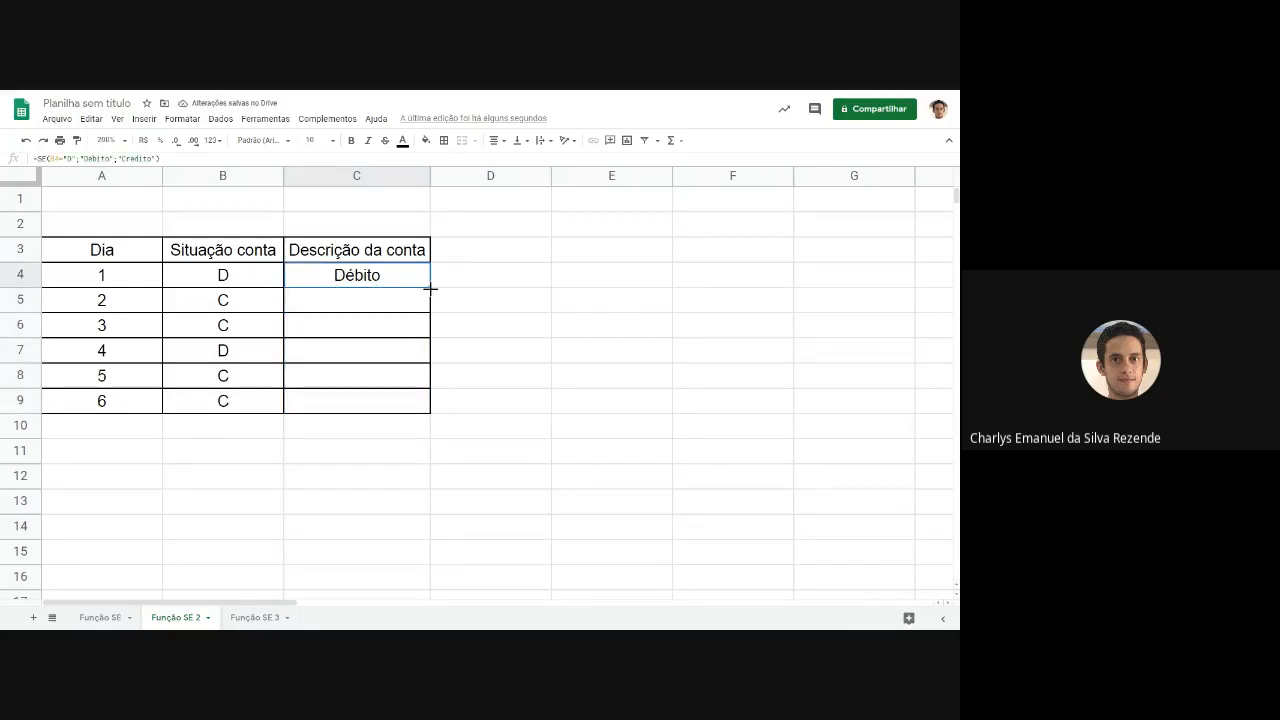
pyautogui.moveTo(430, 287); pyautogui.dragTo(428, 406)
# Check each day's situation code in column B against the description its formula returns in column C.
pyautogui.click(368, 300)
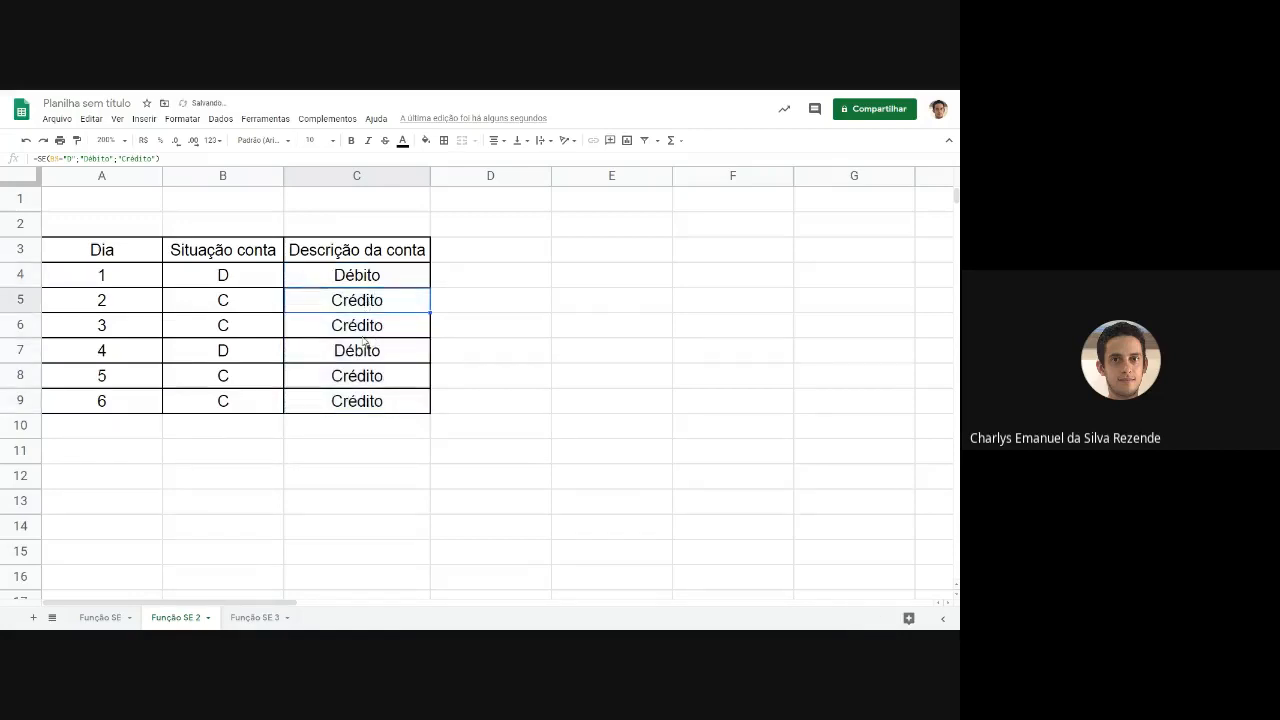
pyautogui.click(362, 345)
pyautogui.click(363, 395)
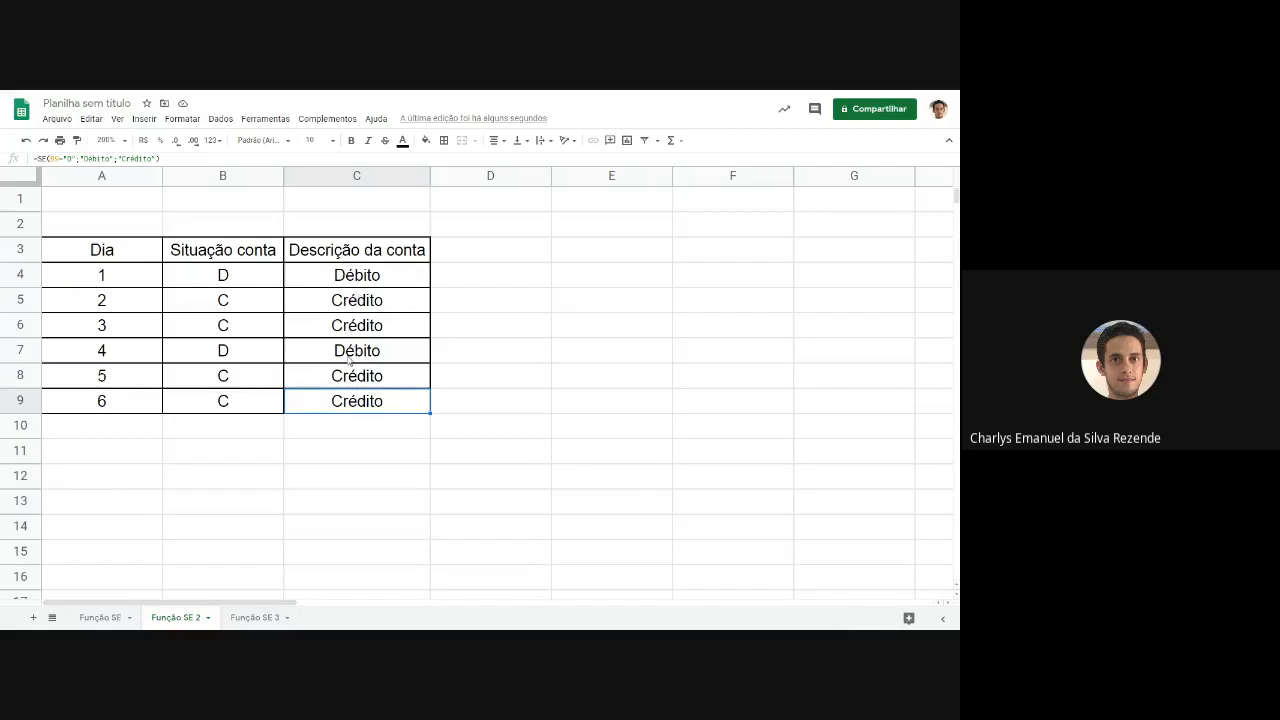
pyautogui.click(238, 280)
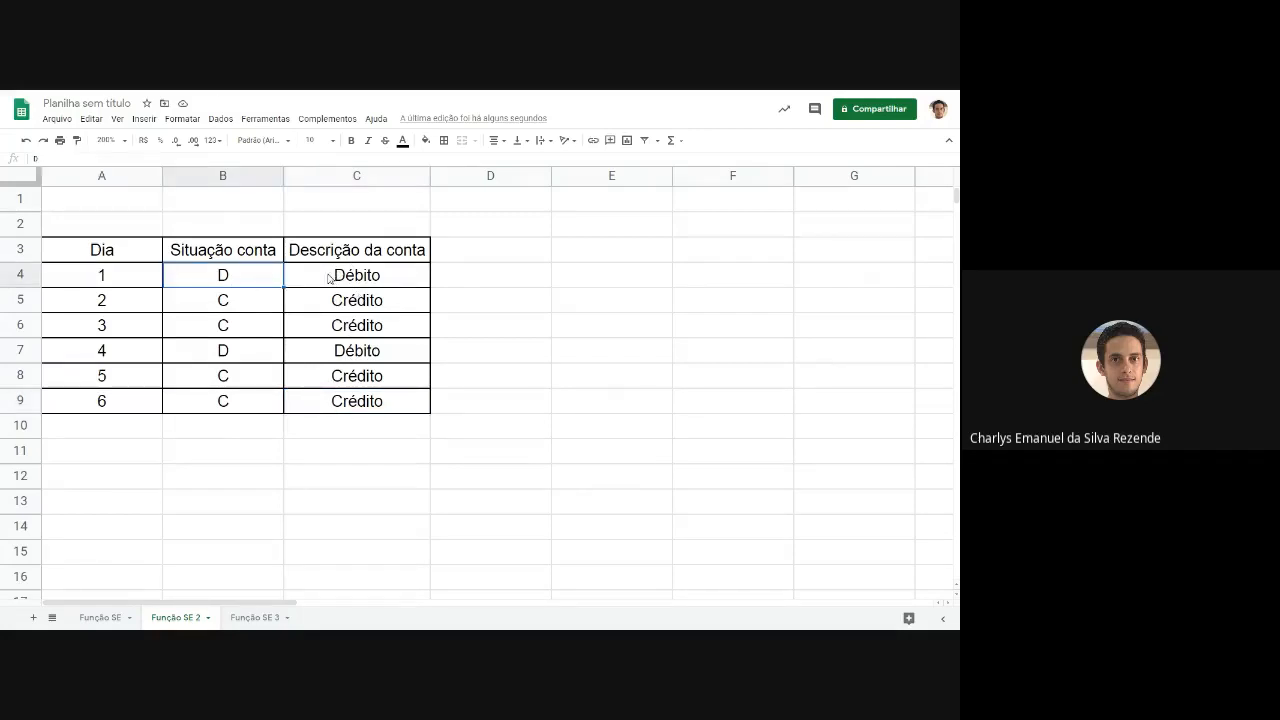
pyautogui.click(330, 279)
pyautogui.click(263, 306)
pyautogui.click(343, 310)
pyautogui.click(265, 340)
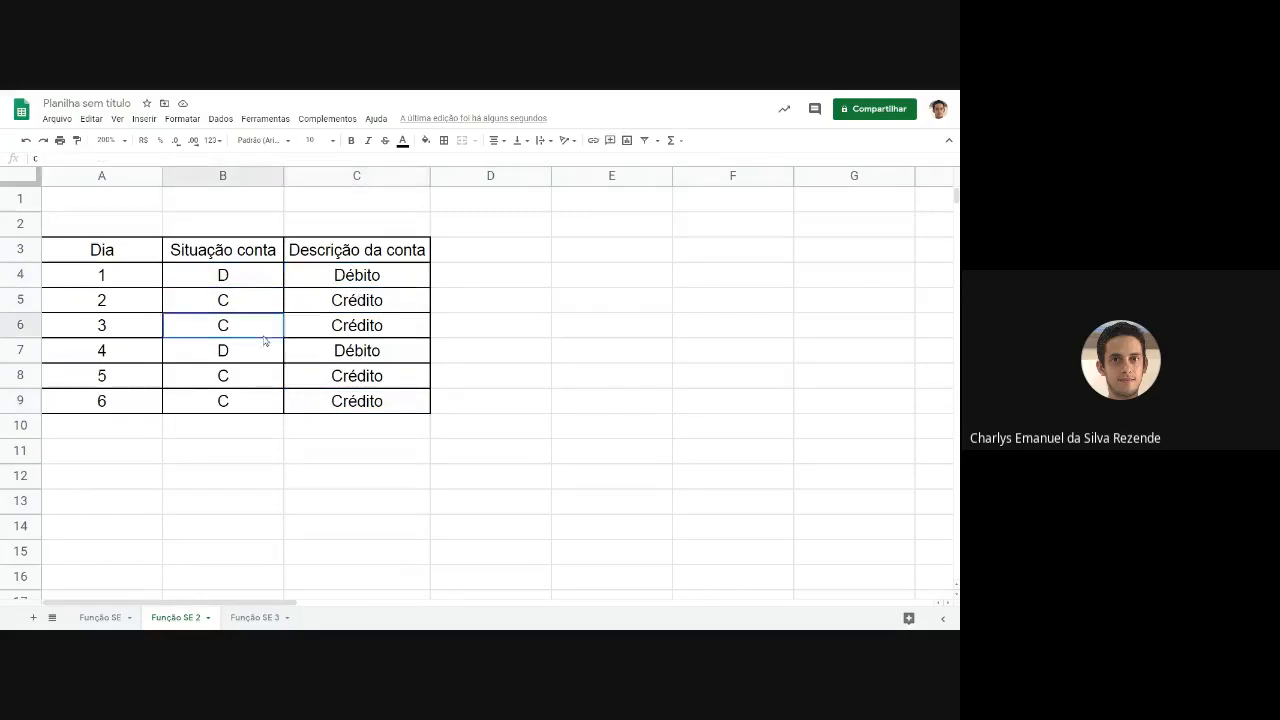
pyautogui.click(335, 336)
pyautogui.click(268, 362)
pyautogui.click(322, 362)
pyautogui.click(268, 383)
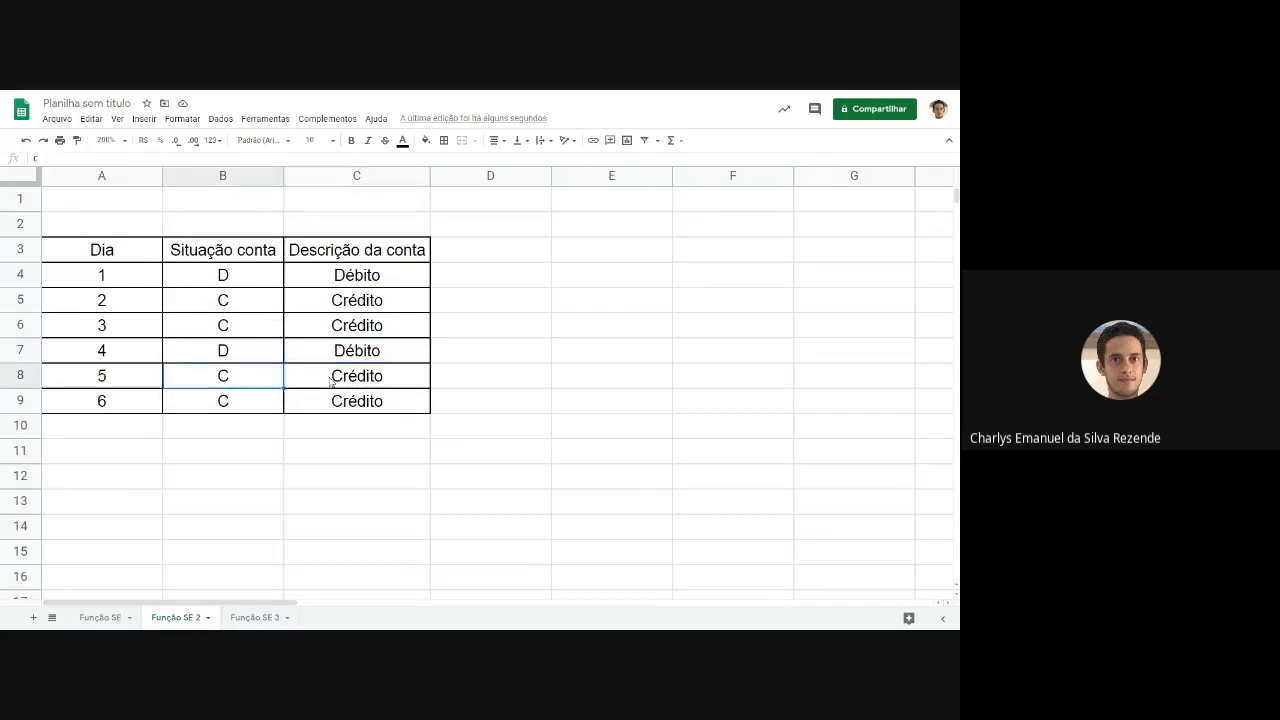
pyautogui.click(332, 382)
pyautogui.click(327, 406)
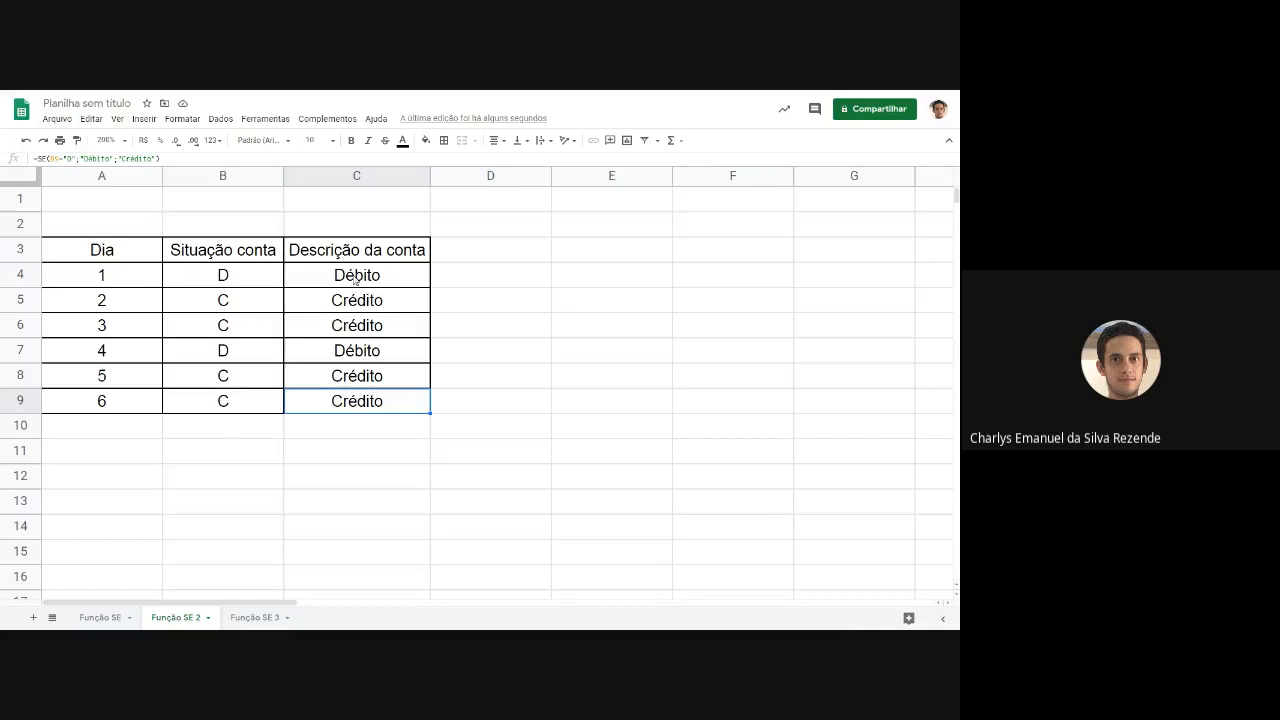
# Compare the text condition B4="D" in C4 with the numeric condition F2>6 in G2 on the Função SE sheet.
pyautogui.click(355, 279)
pyautogui.doubleClick(355, 277)
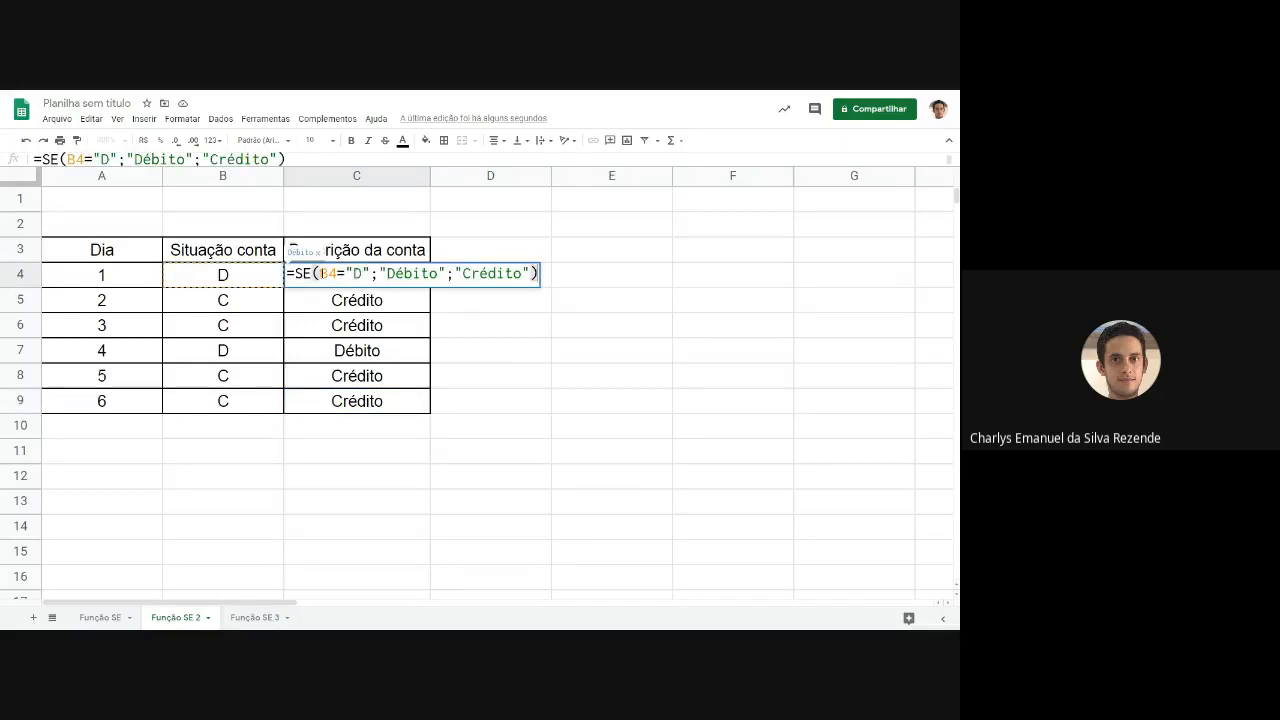
pyautogui.moveTo(321, 273); pyautogui.dragTo(369, 273)
pyautogui.click(369, 273)
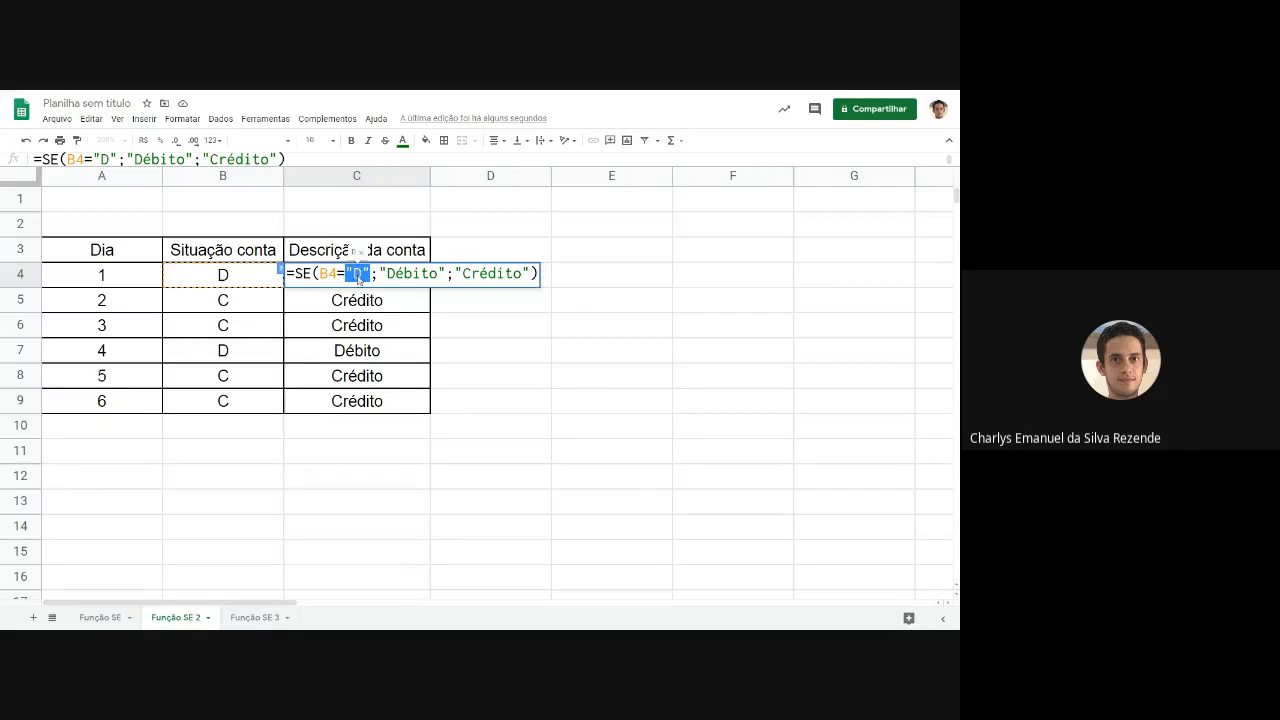
pyautogui.press('Escape')
pyautogui.click(120, 618)
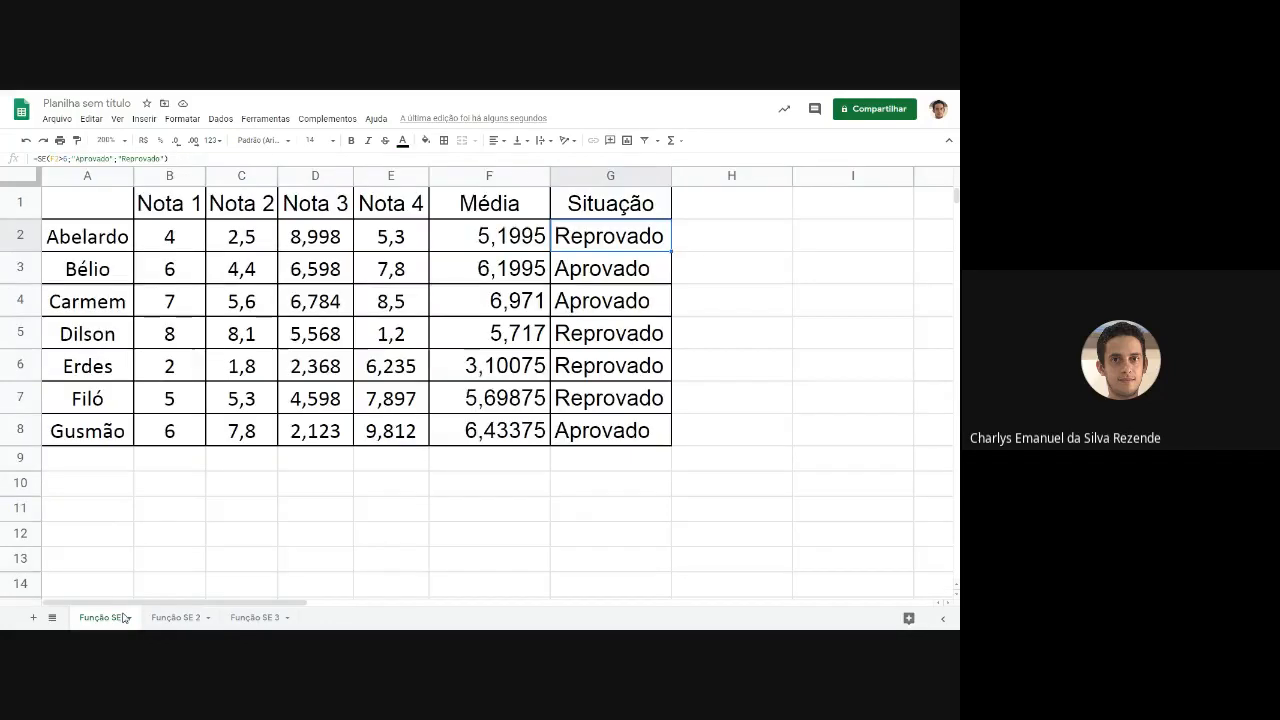
pyautogui.doubleClick(585, 240)
pyautogui.doubleClick(615, 236)
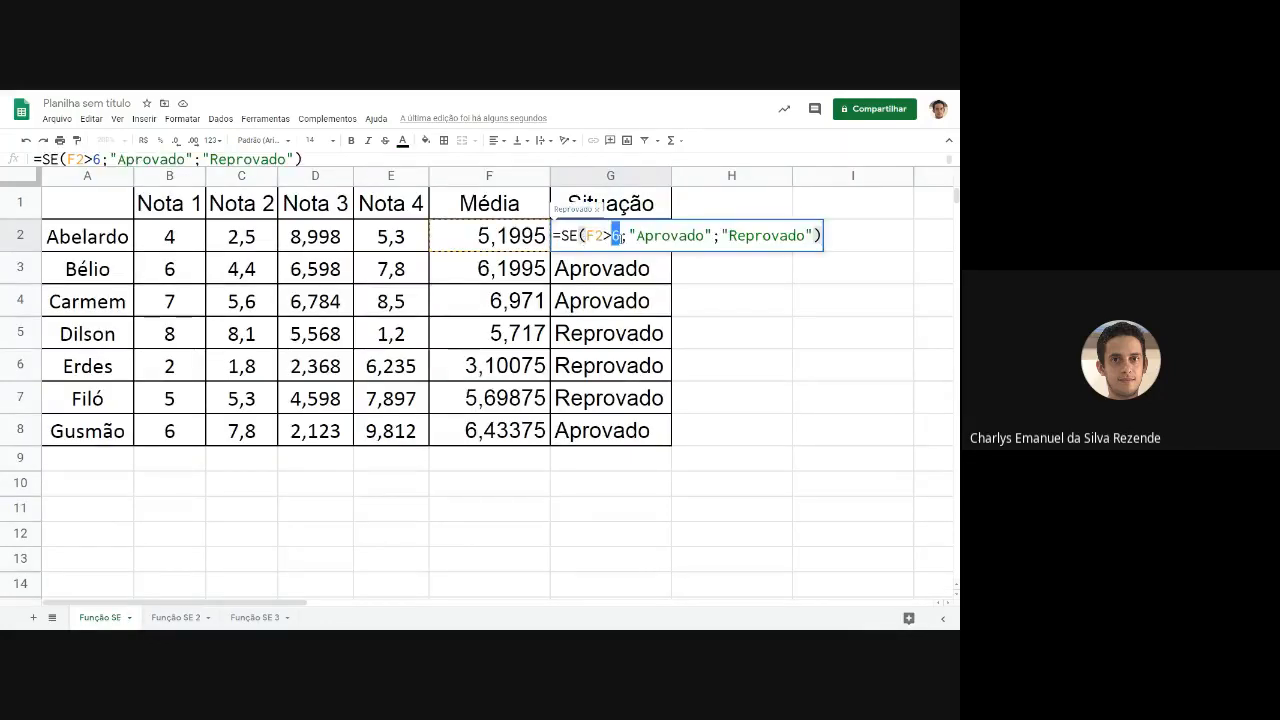
pyautogui.moveTo(621, 236); pyautogui.dragTo(578, 236)
pyautogui.press('Escape')
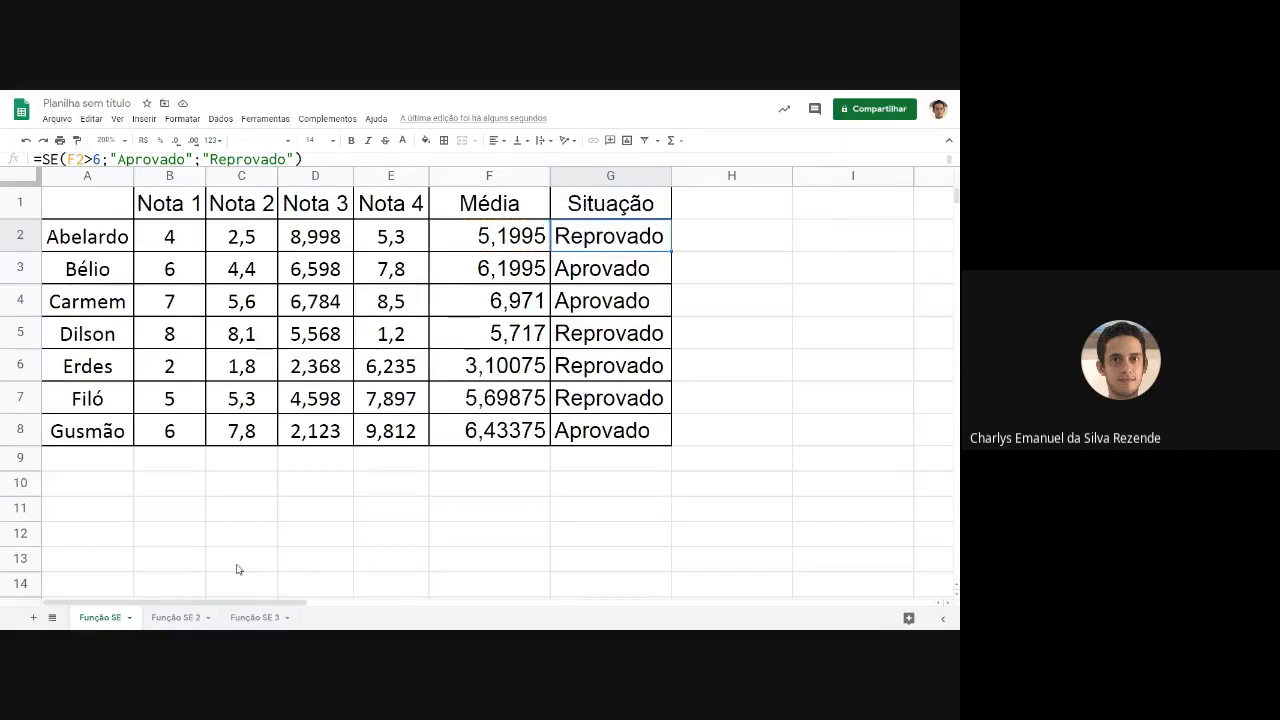
# Compare the Função SE 3 table with the first three students' grades and averages on the Função SE sheet.
pyautogui.click(247, 617)
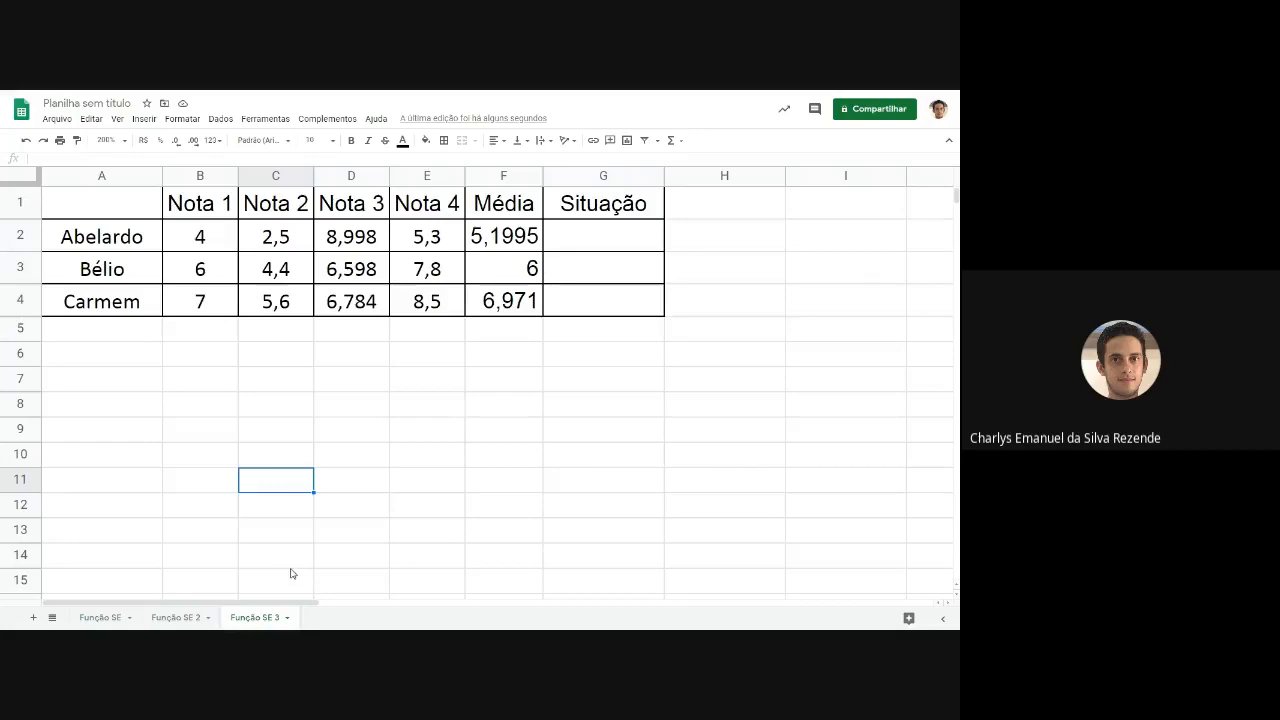
pyautogui.click(101, 617)
pyautogui.moveTo(92, 245); pyautogui.dragTo(495, 300)
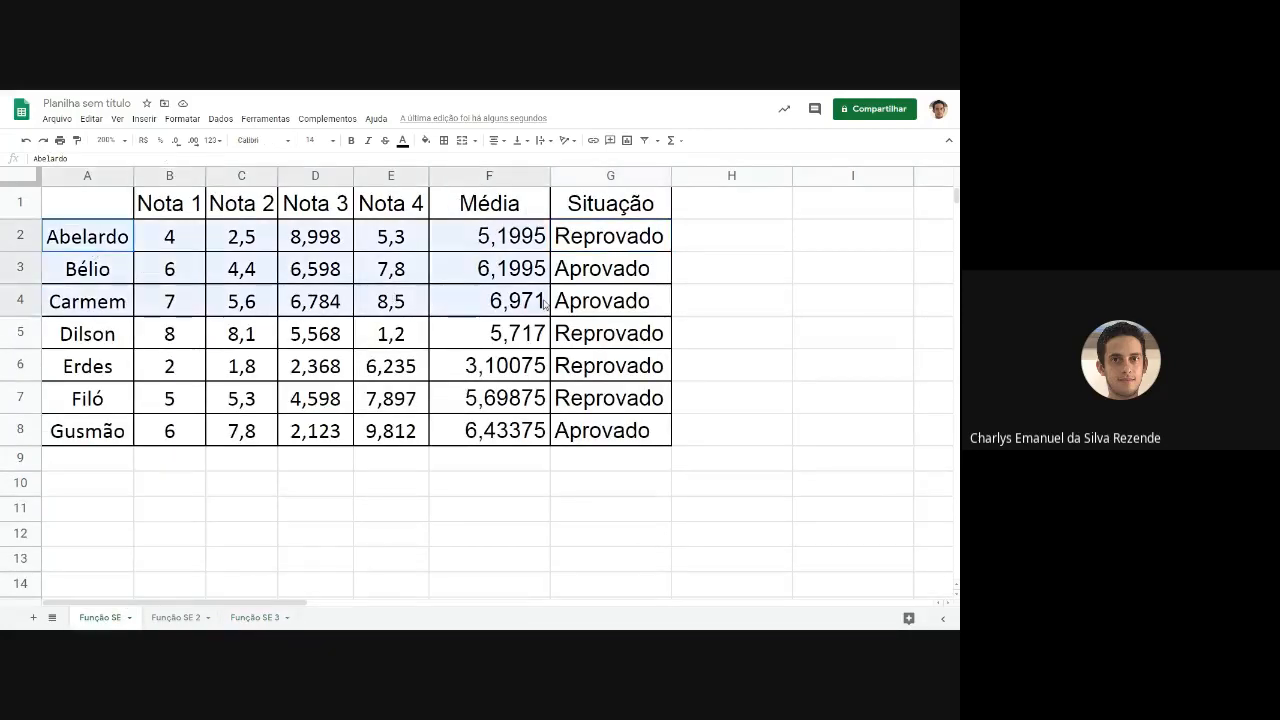
# On the Função SE 3 sheet, start an SE formula in G2 with the condition F2>6.
pyautogui.click(258, 617)
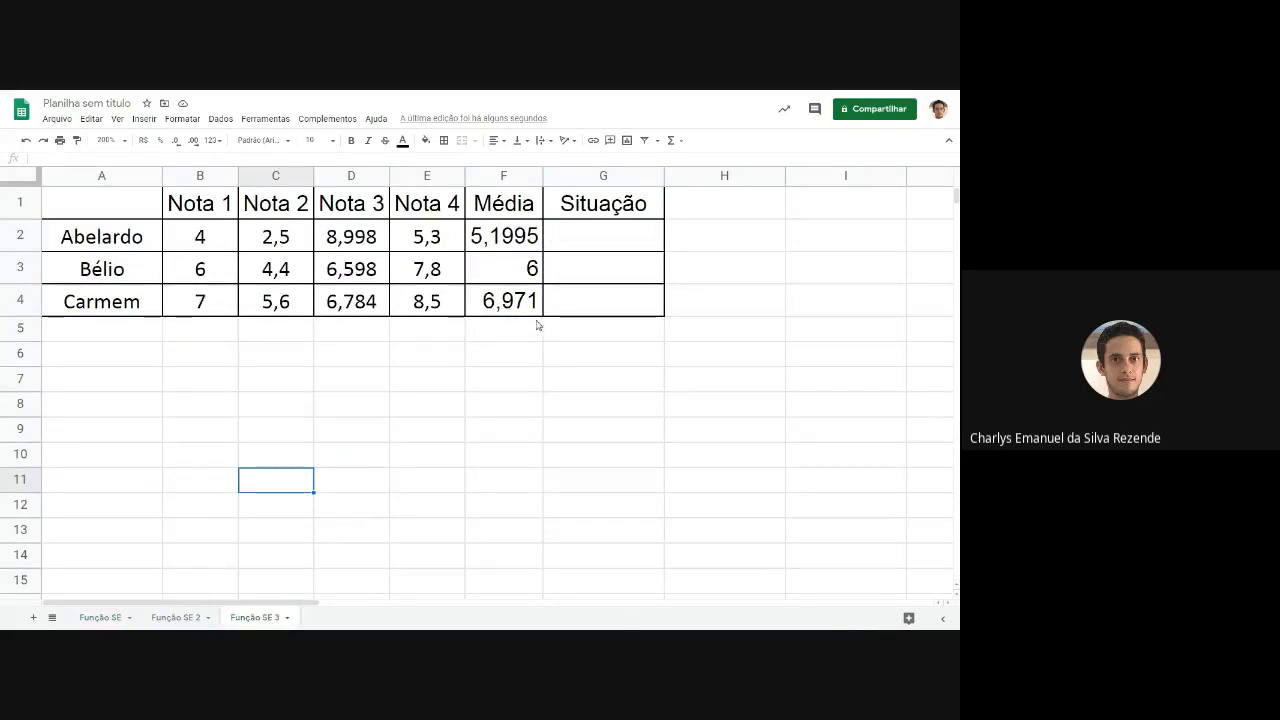
pyautogui.click(502, 368)
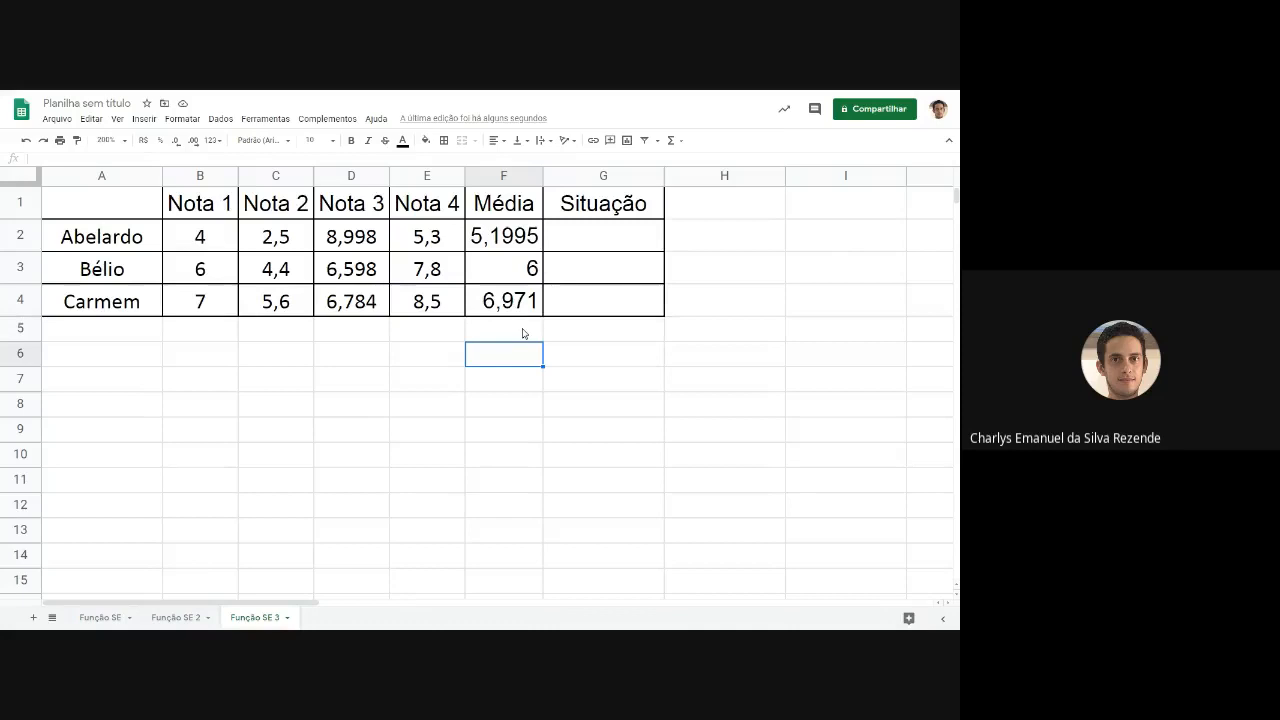
pyautogui.click(584, 247)
pyautogui.write('=')
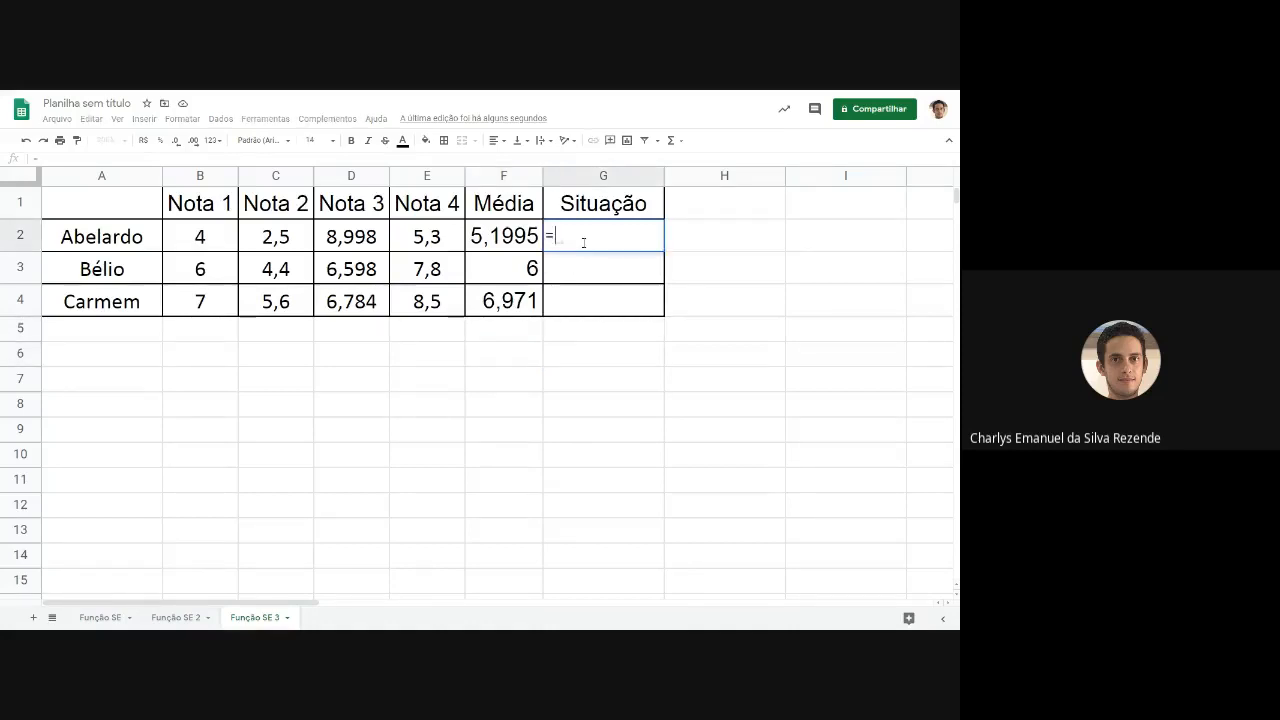
pyautogui.write('SE(F2>6')
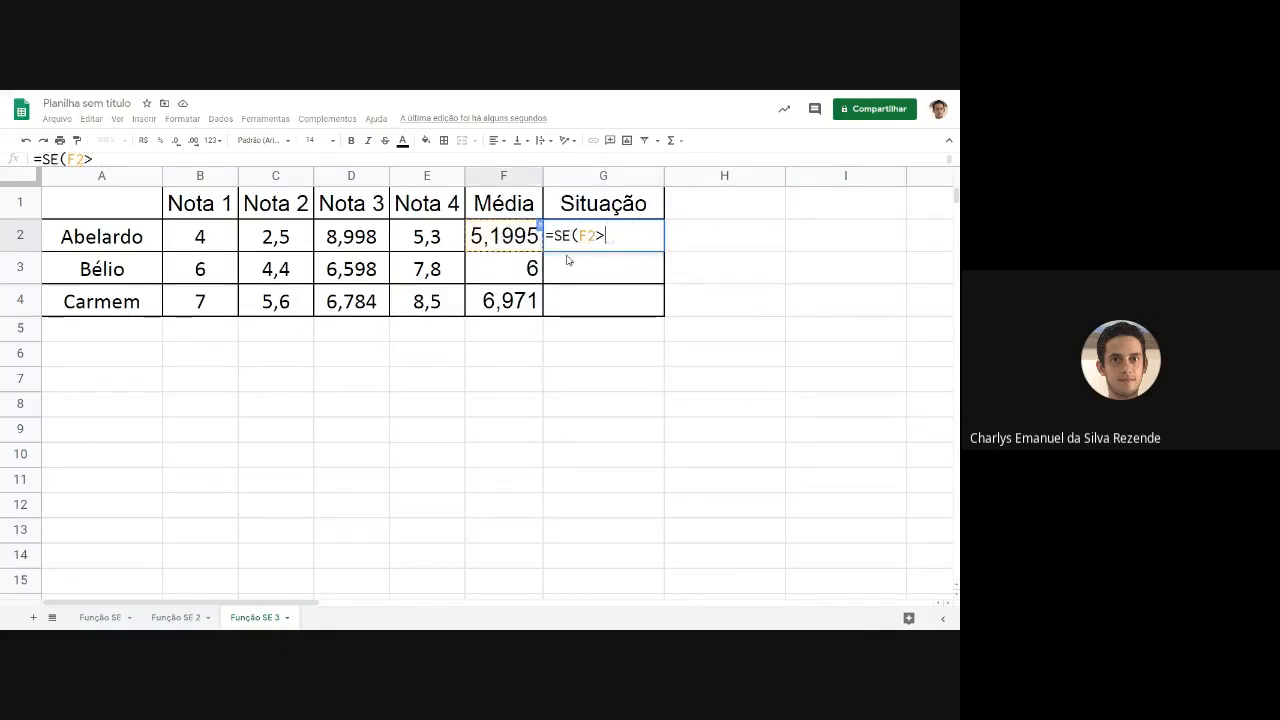
pyautogui.write(";'")
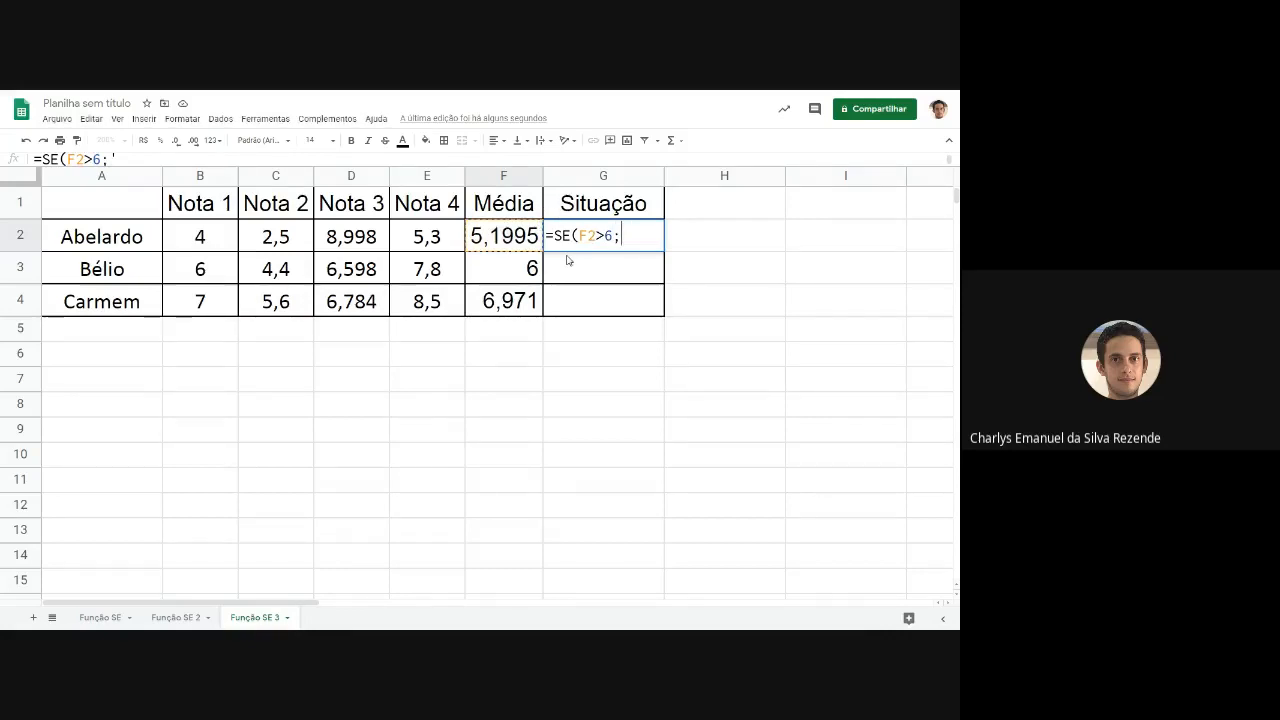
pyautogui.write('"Apr')
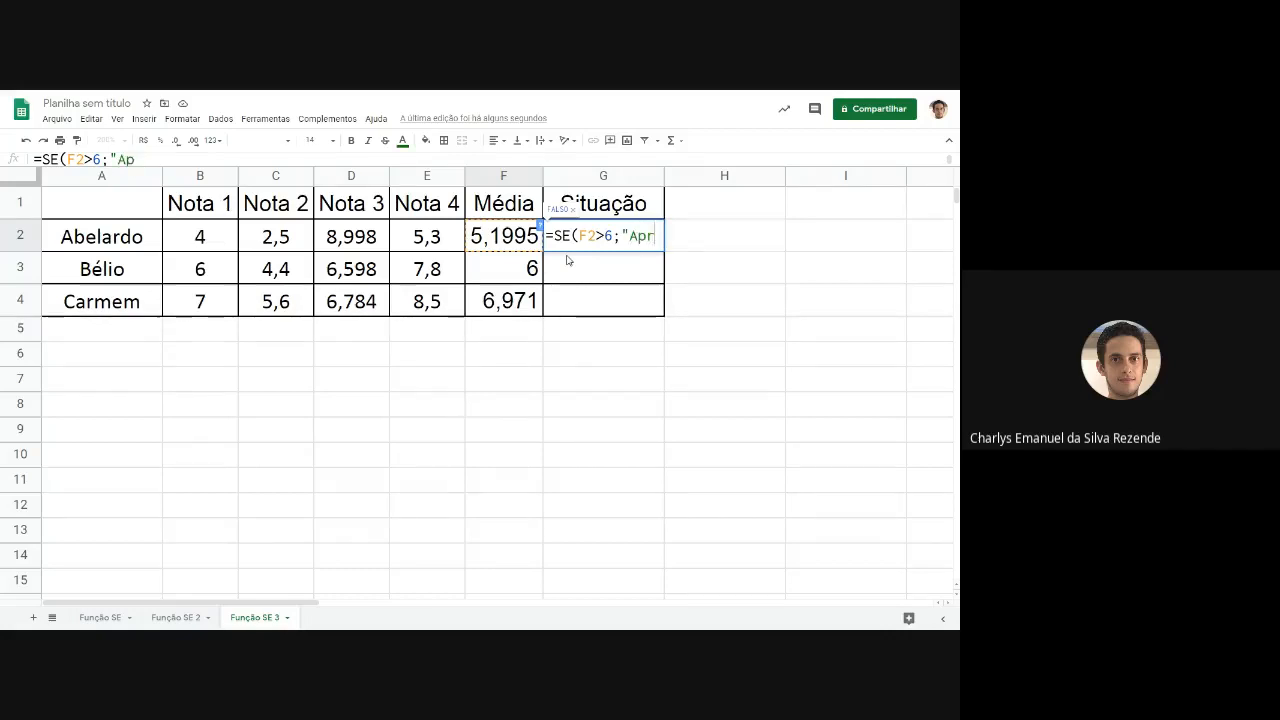
# Add "Aprovado" to the G2 formula as the result for a true condition.
pyautogui.write('ovado";')
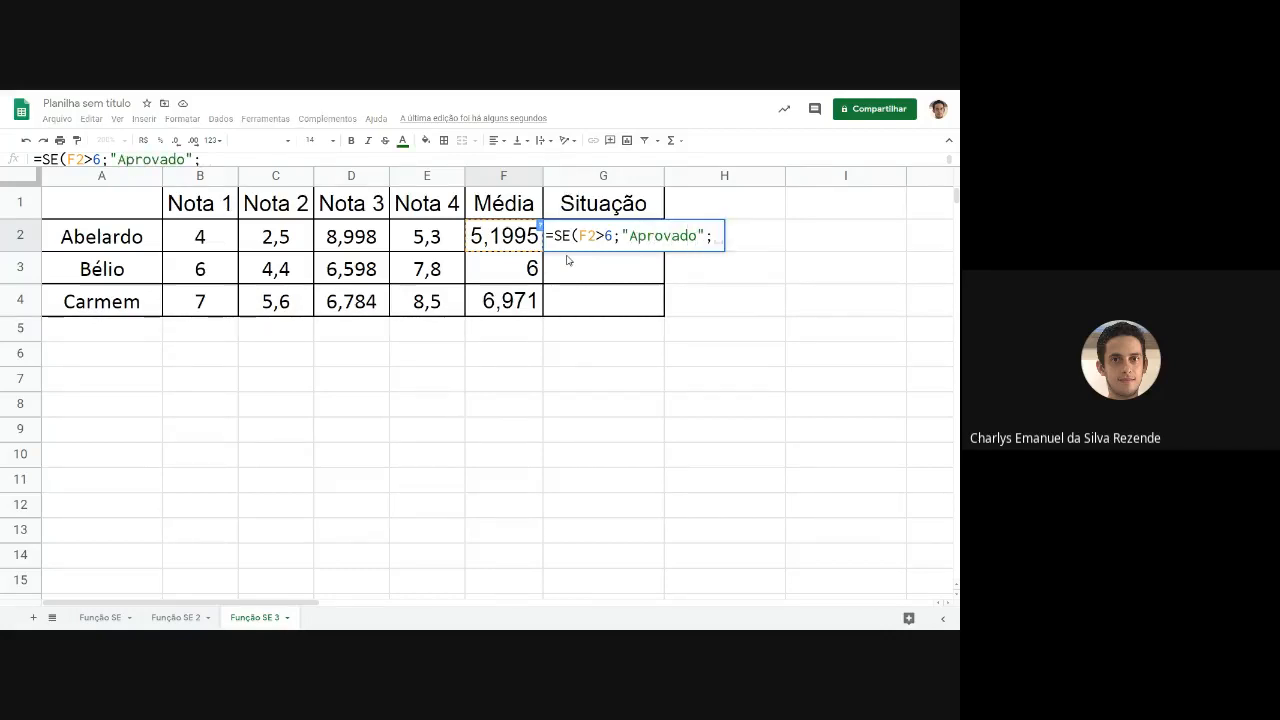
pyautogui.write('"Re')
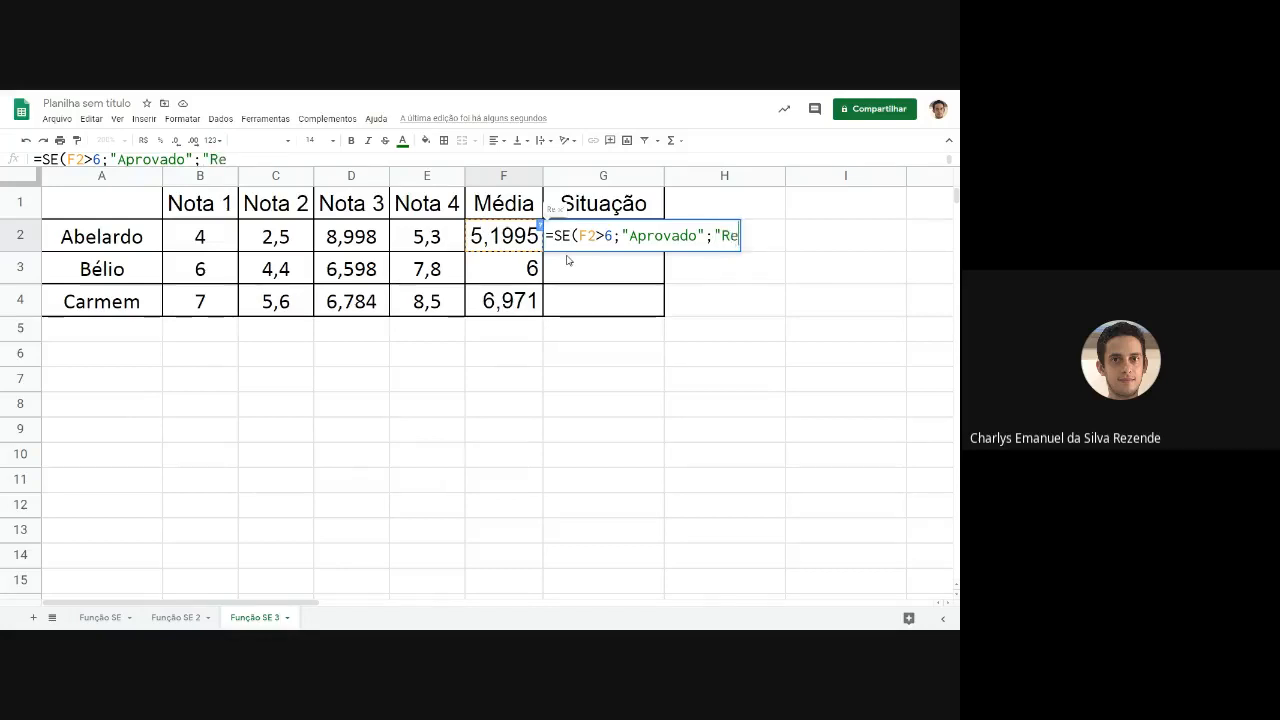
pyautogui.write('provado"')
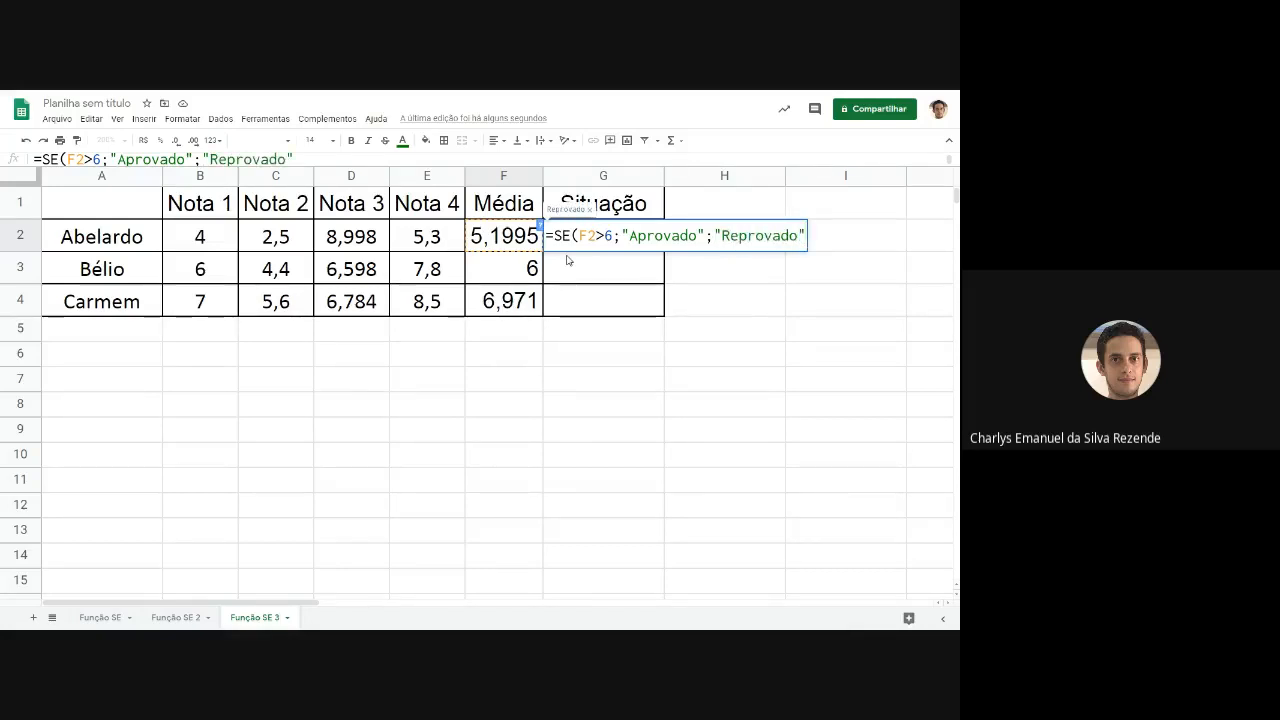
# Add "Reprovado" as the false result and complete the SE formula in G2.
pyautogui.write(')')
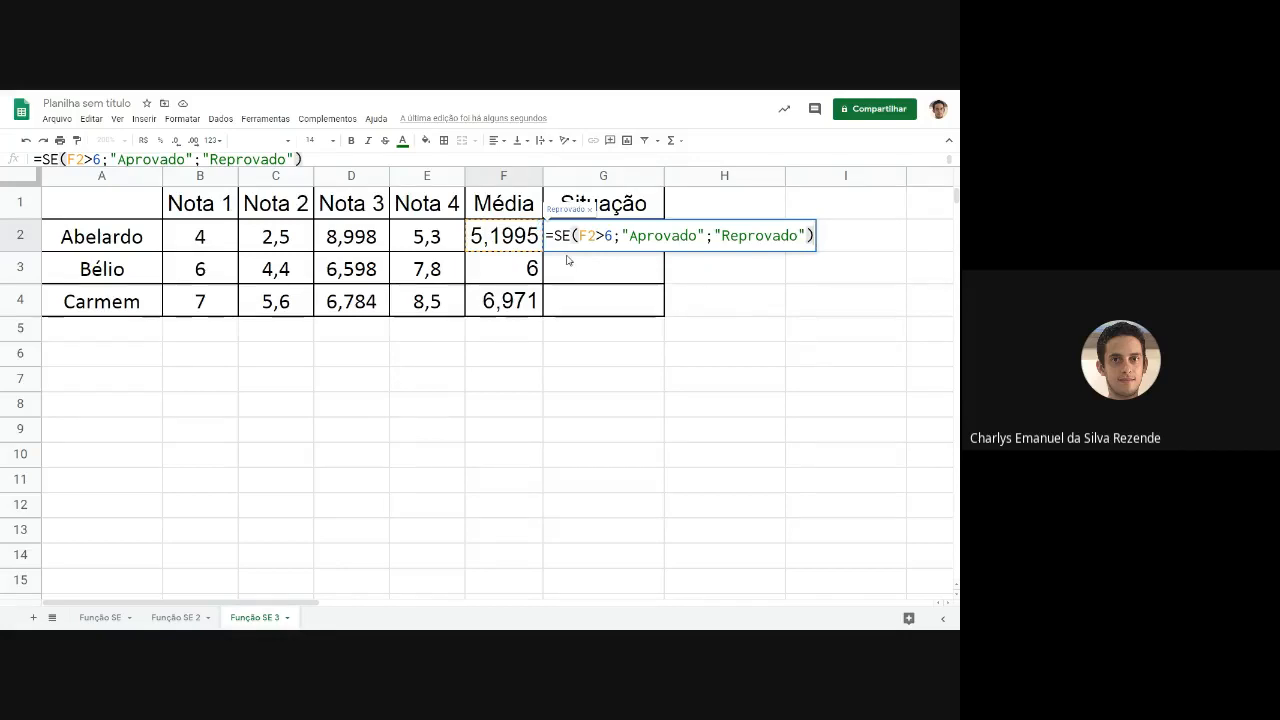
pyautogui.press('Return')
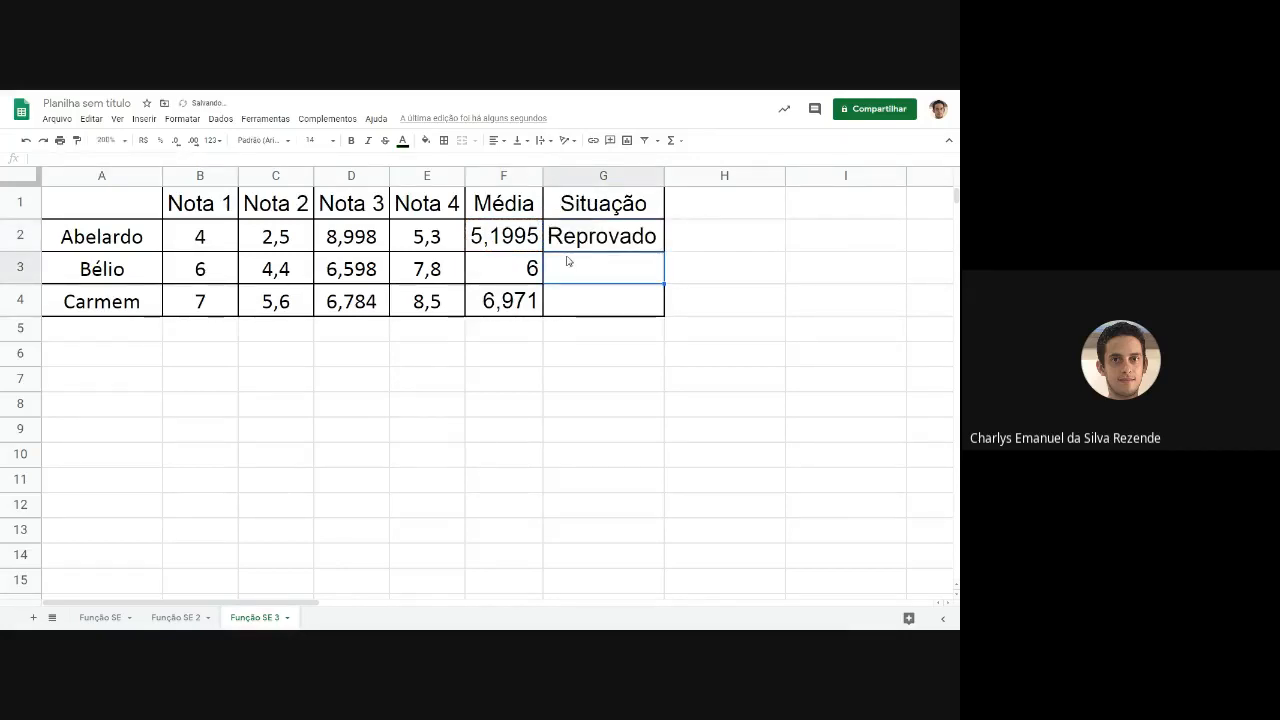
# Review the F2>6 condition in G2 and fill the SE formula down through G4.
pyautogui.doubleClick(624, 240)
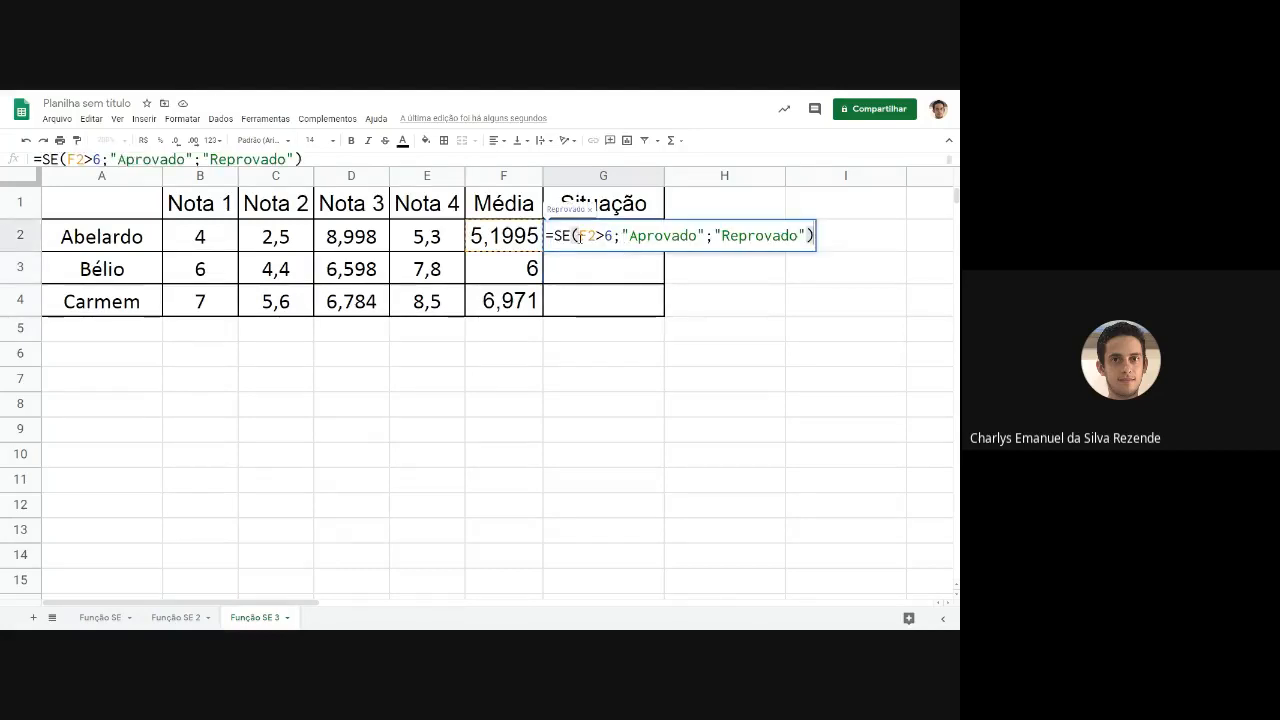
pyautogui.moveTo(579, 240); pyautogui.dragTo(614, 239)
pyautogui.click(588, 239)
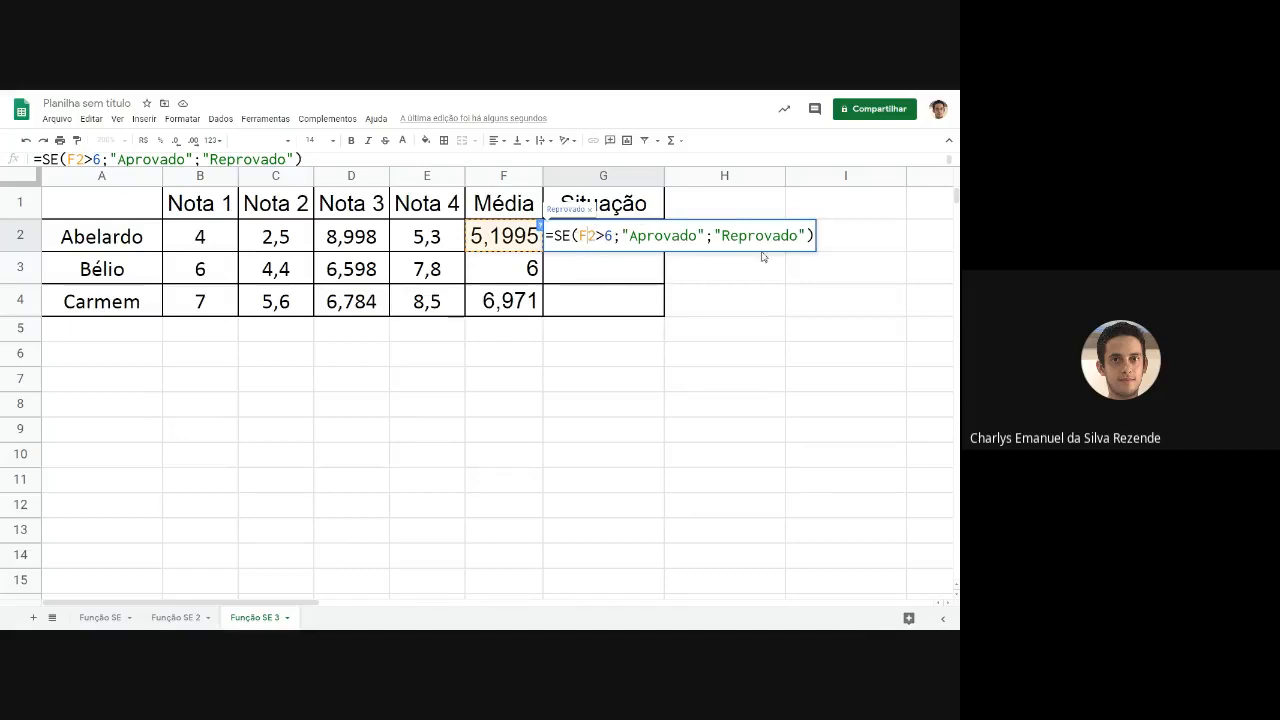
pyautogui.press('Return')
pyautogui.click(593, 240)
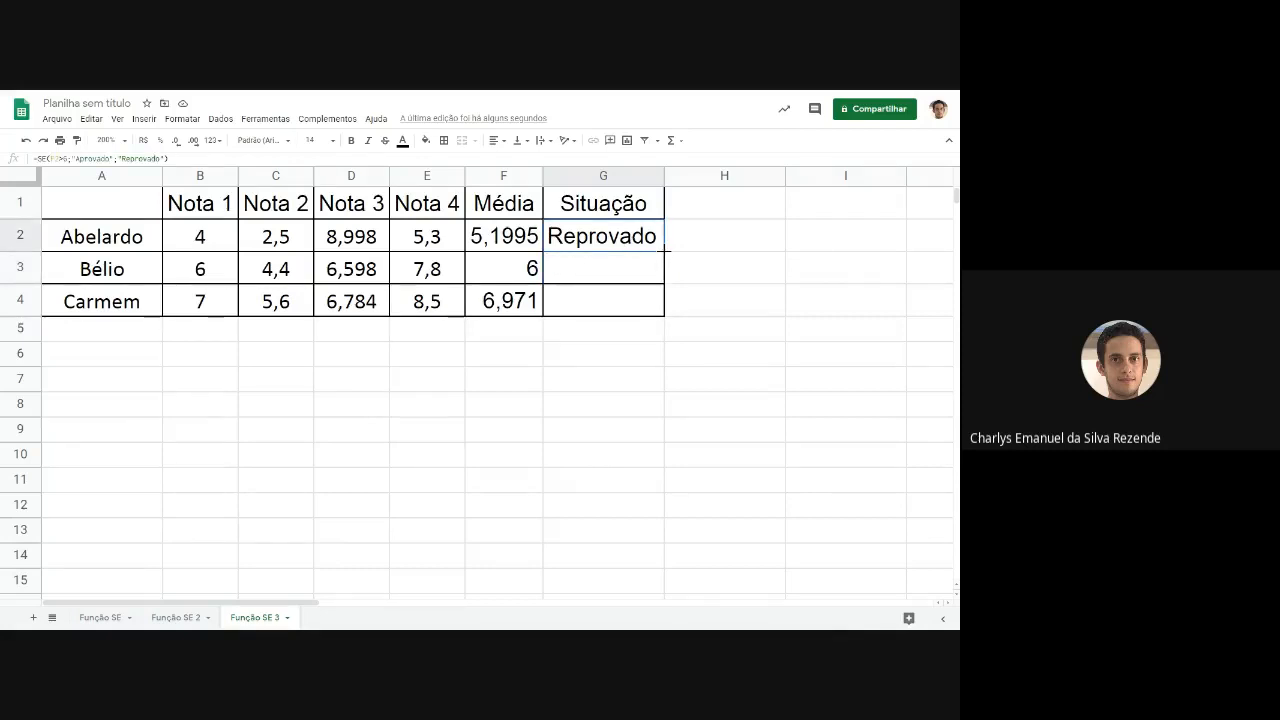
pyautogui.moveTo(663, 249); pyautogui.dragTo(661, 313)
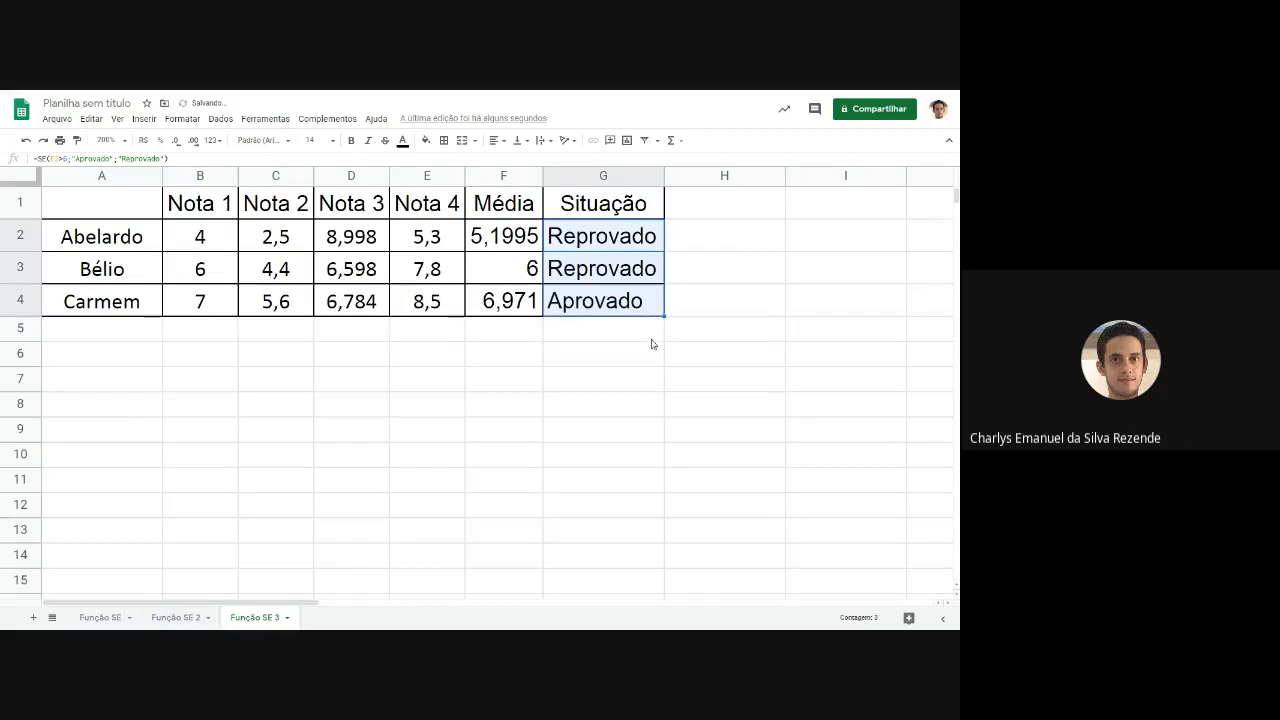
# Check the filled Situação results against the averages, focusing on the student in row 3.
pyautogui.click(651, 336)
pyautogui.click(648, 298)
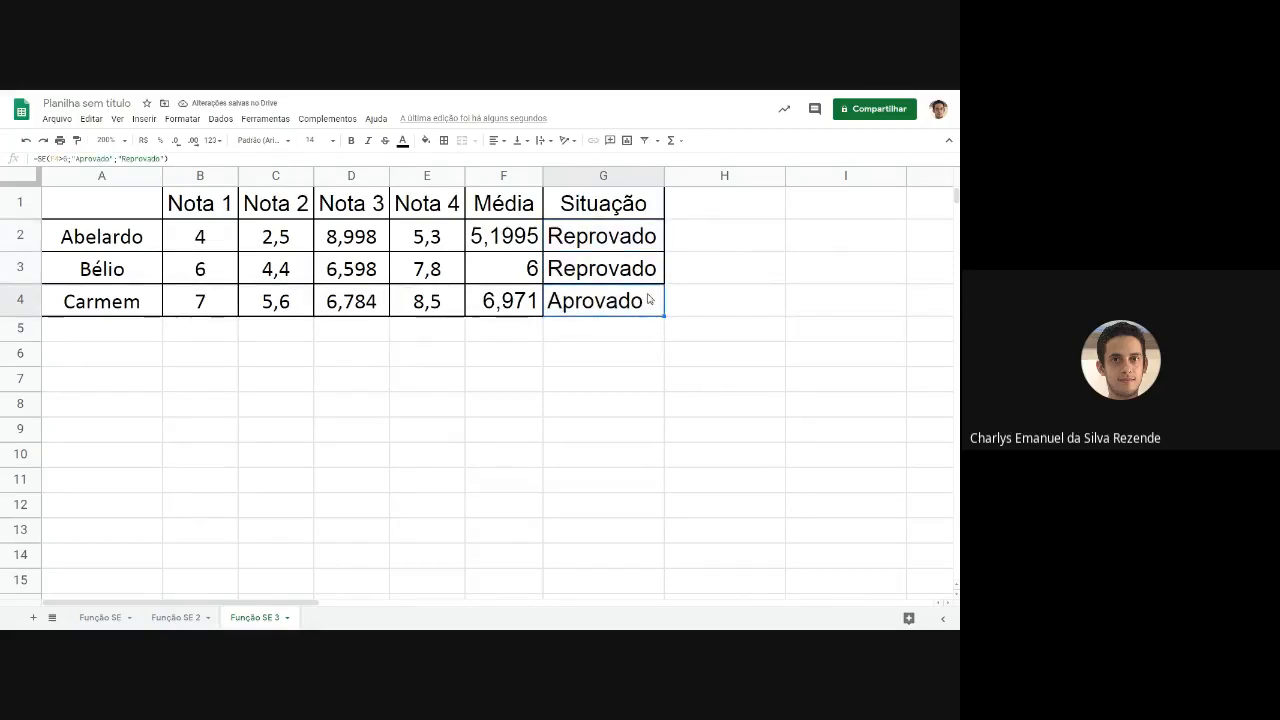
pyautogui.click(20, 267)
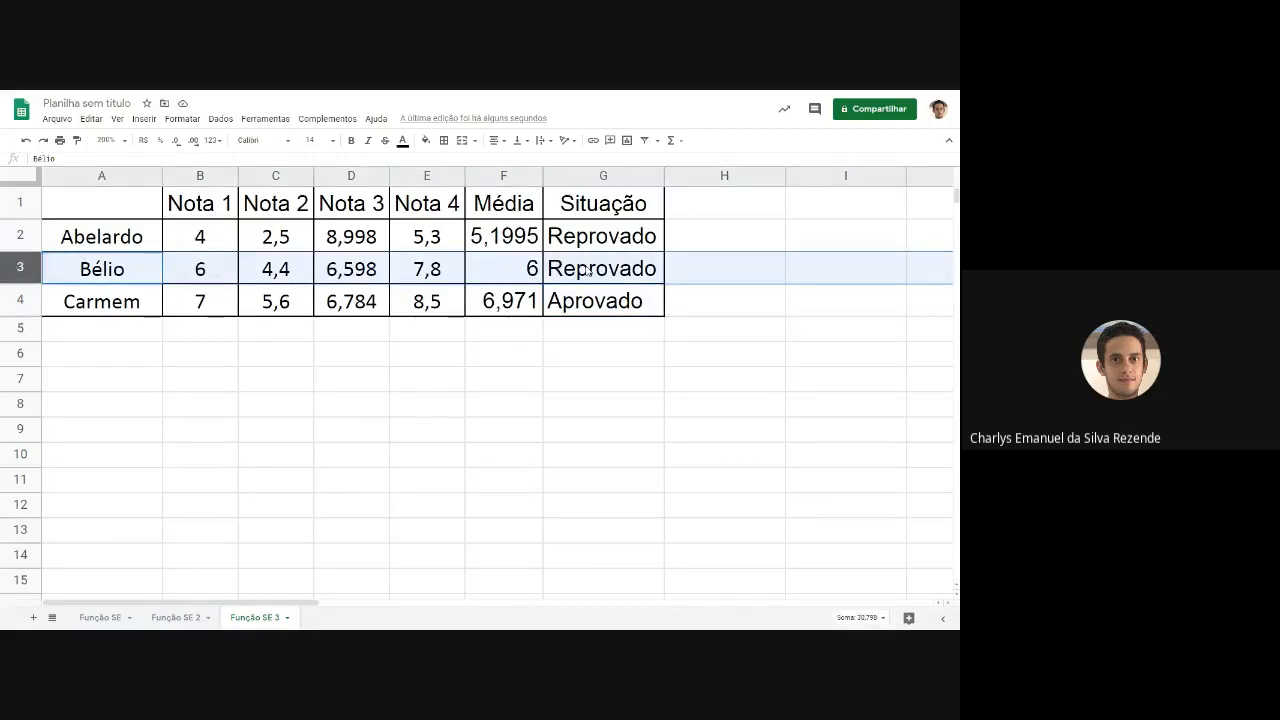
pyautogui.click(688, 275)
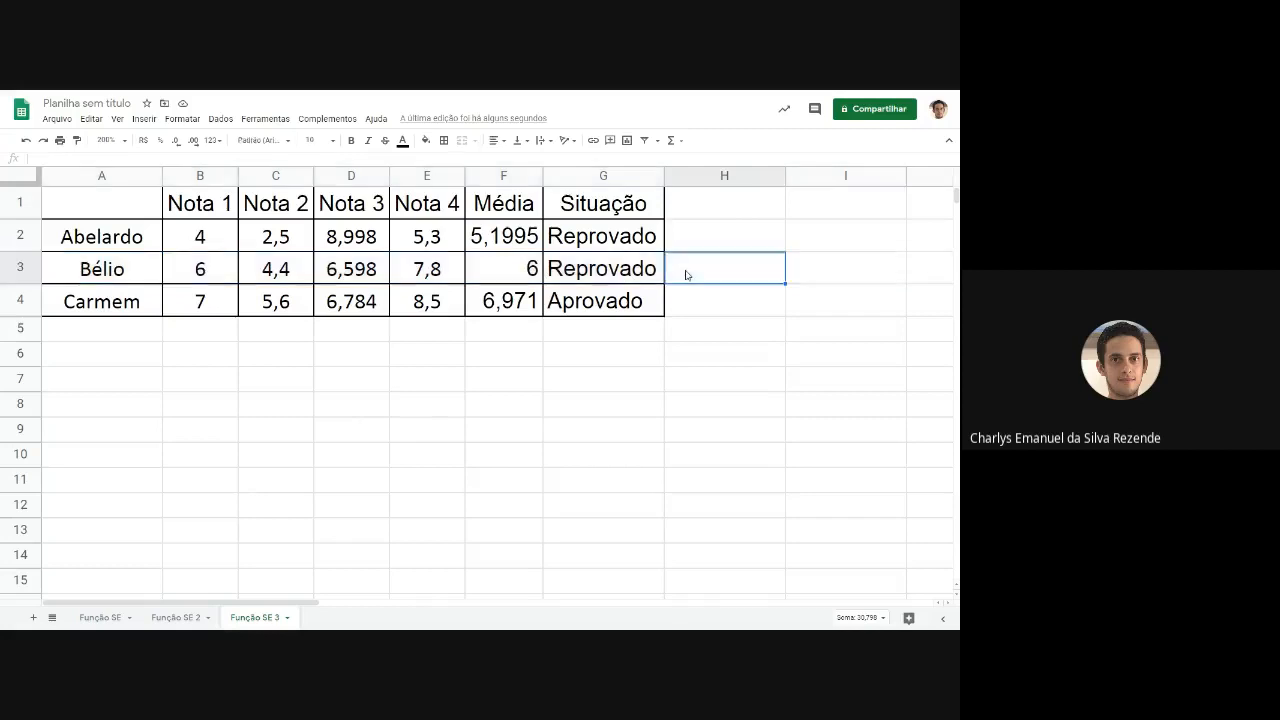
pyautogui.click(709, 333)
pyautogui.click(601, 270)
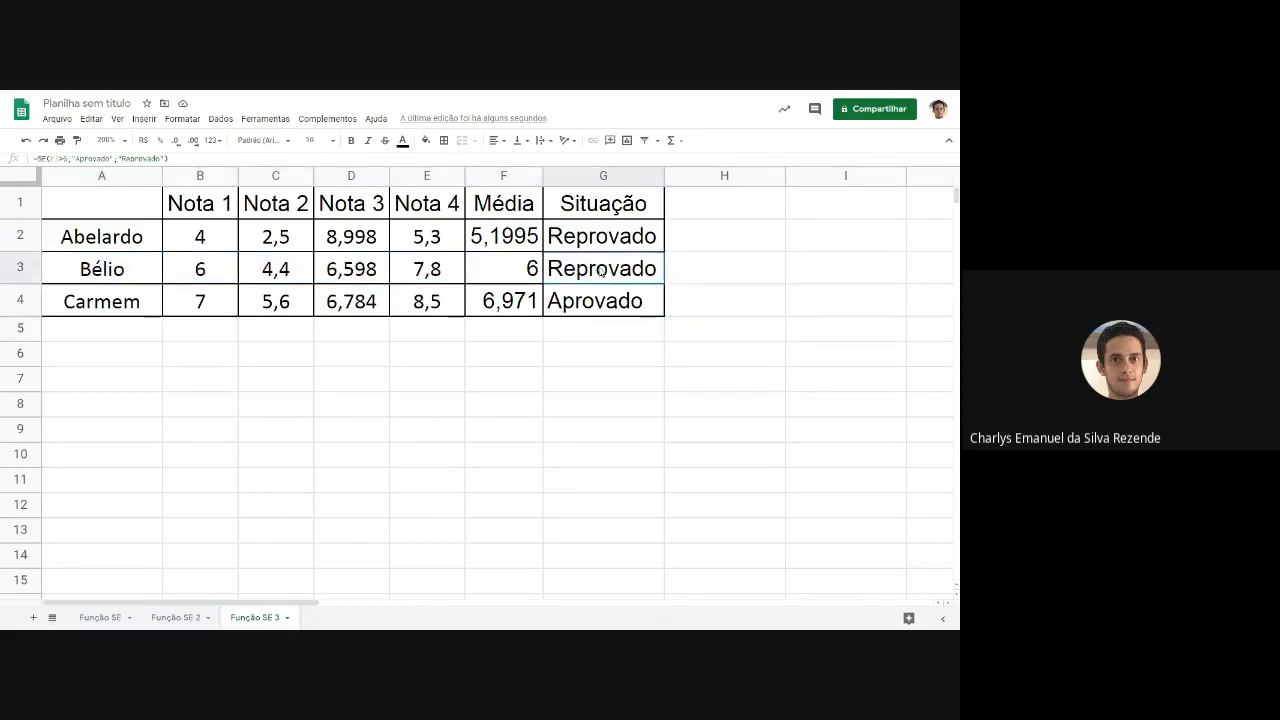
# Change the condition of the SE formula in G3 to F3>=6.
pyautogui.doubleClick(601, 270)
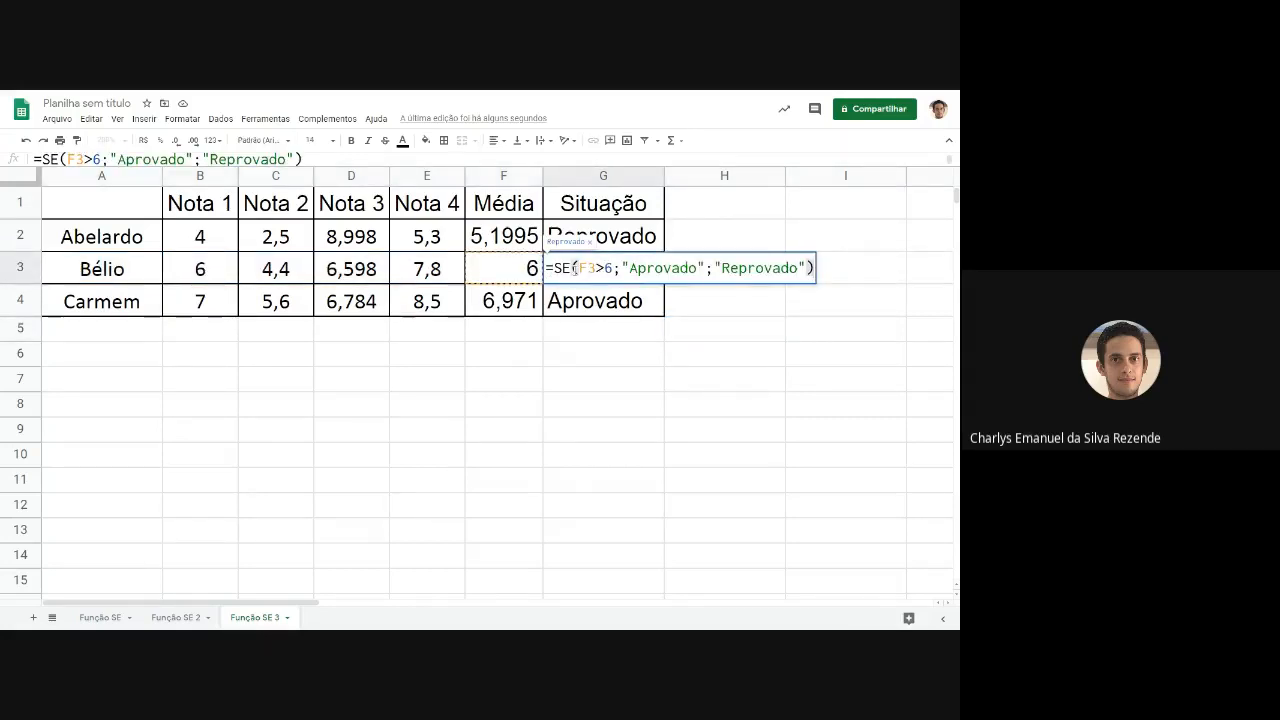
pyautogui.moveTo(578, 268); pyautogui.dragTo(612, 270)
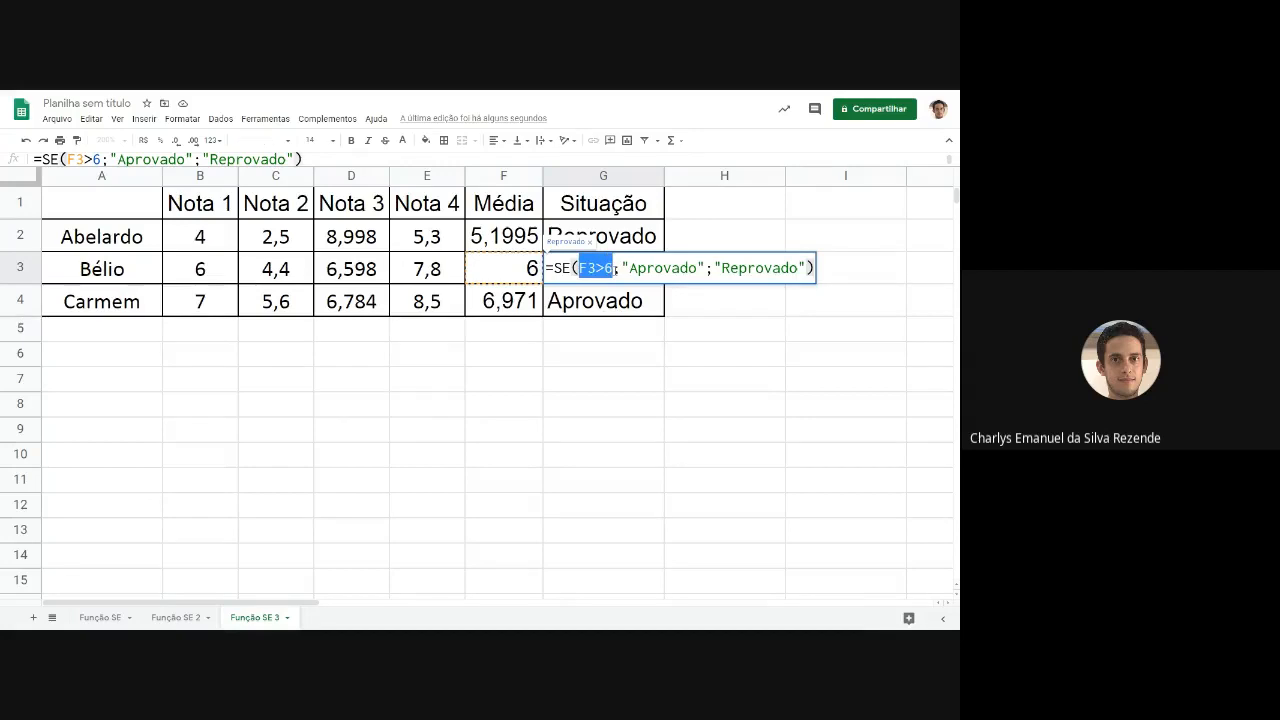
pyautogui.click(607, 268)
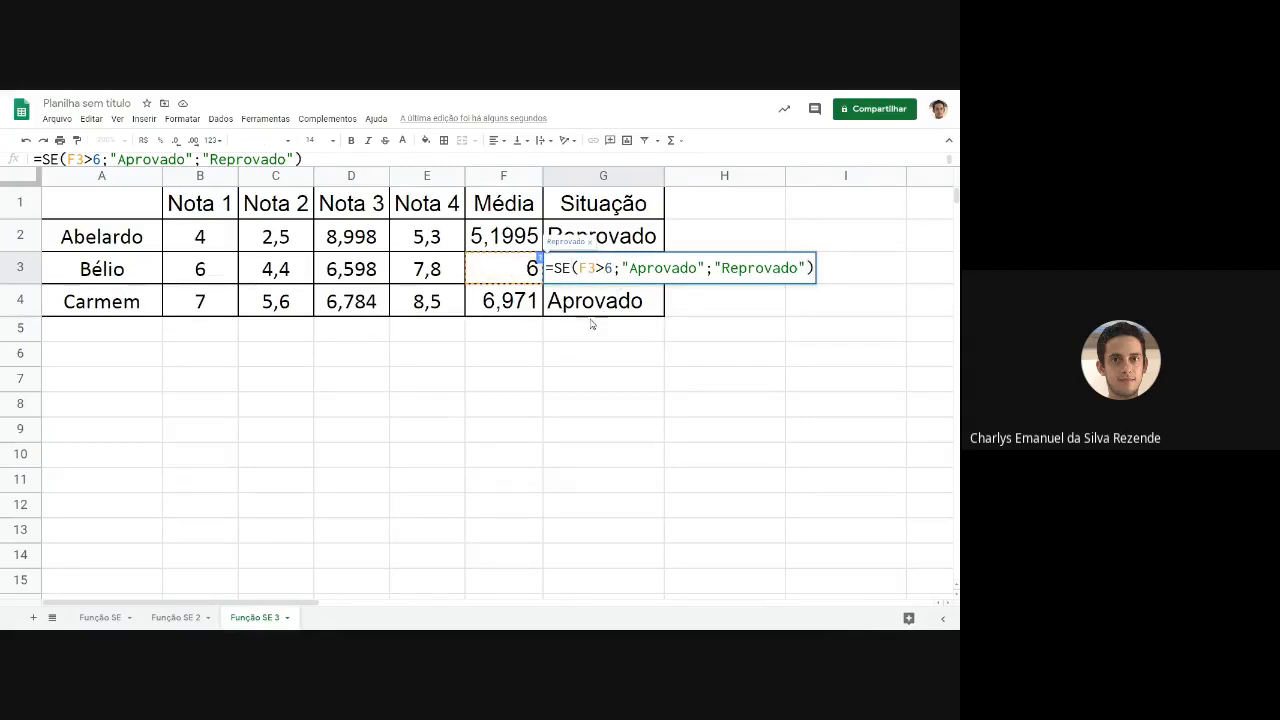
pyautogui.click(603, 269)
pyautogui.write('=')
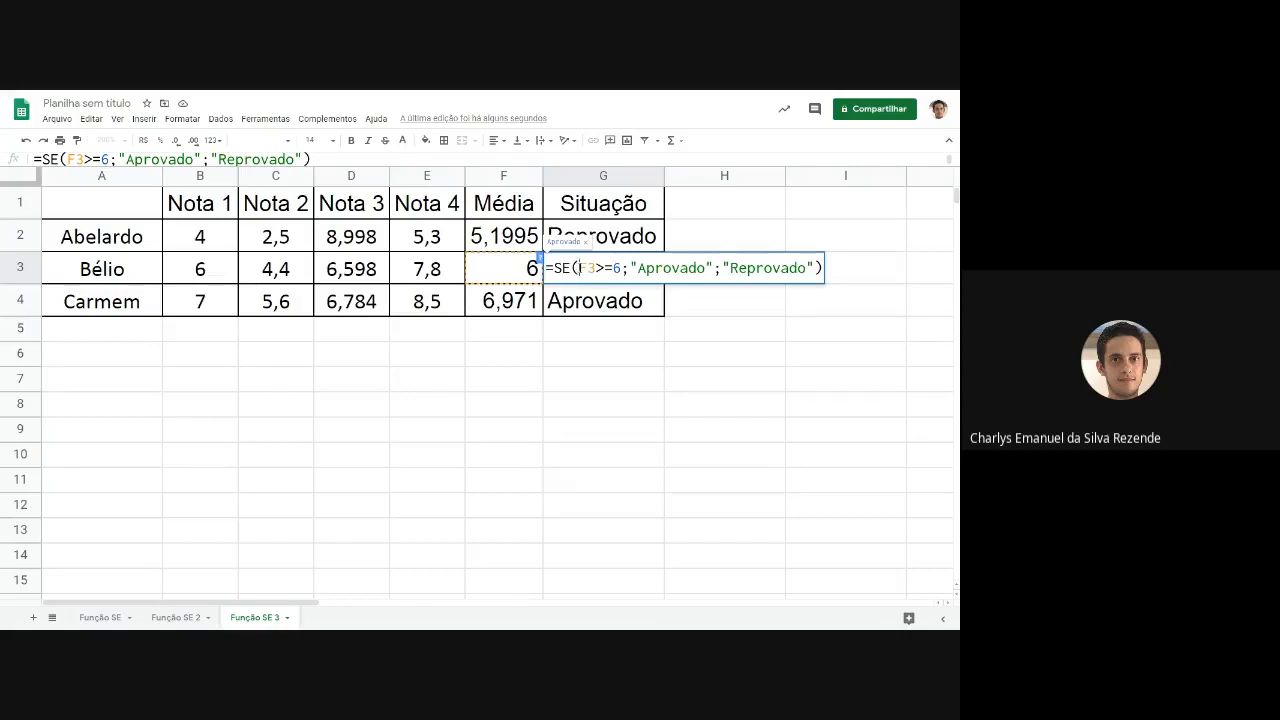
pyautogui.moveTo(579, 267); pyautogui.dragTo(620, 268)
pyautogui.press('Return')
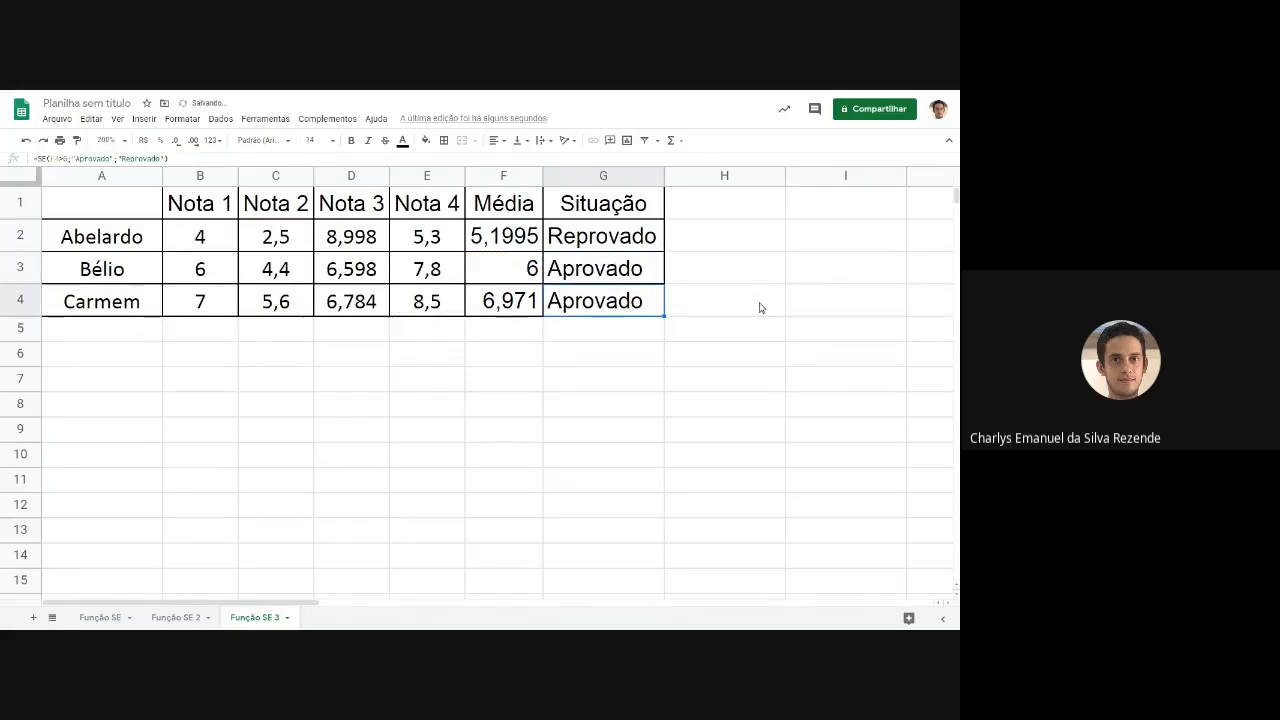
# Examine the >= operator and the value 6 in the G3 formula against the average in F3.
pyautogui.doubleClick(590, 269)
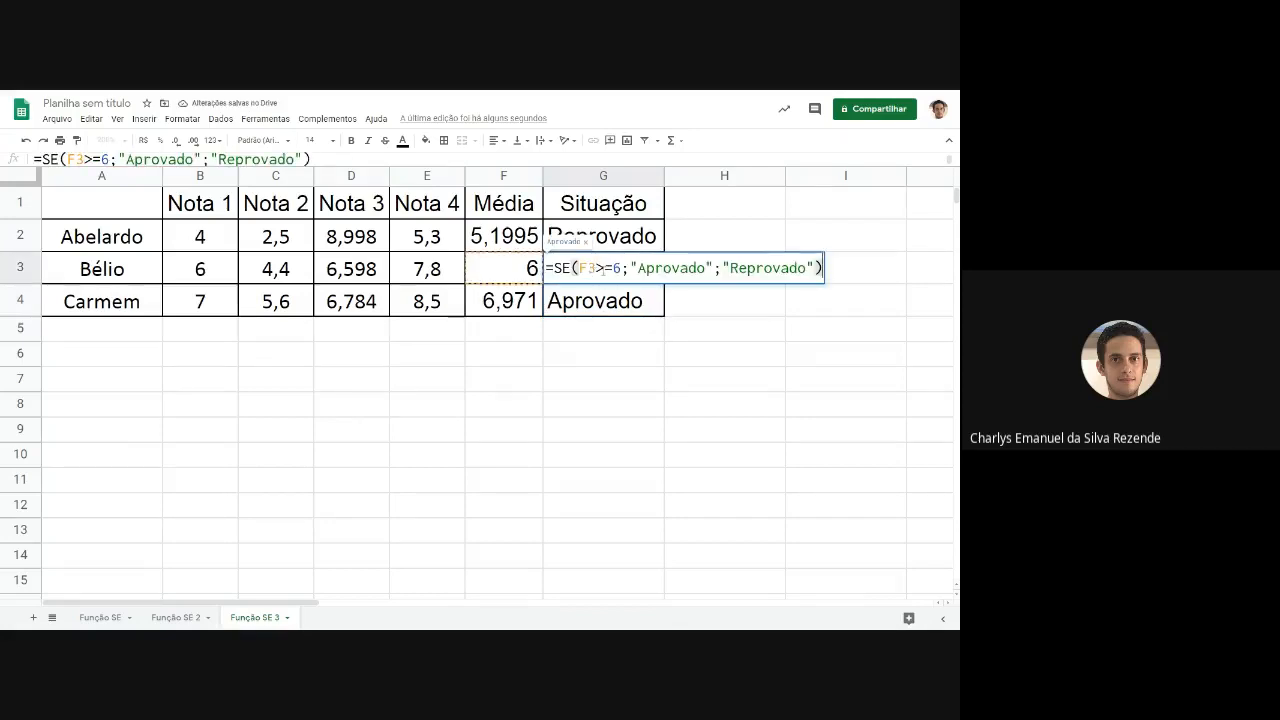
pyautogui.moveTo(601, 268); pyautogui.dragTo(612, 270)
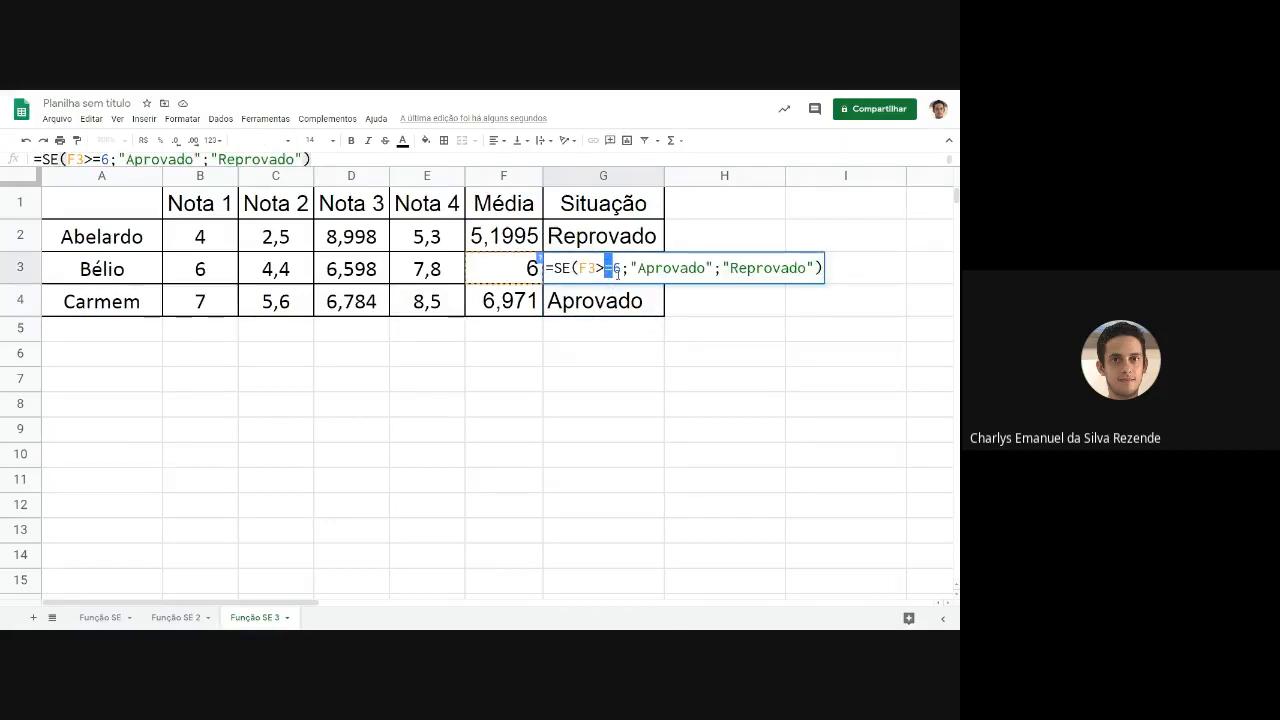
pyautogui.click(616, 272)
pyautogui.click(534, 274)
pyautogui.doubleClick(596, 272)
pyautogui.doubleClick(617, 268)
pyautogui.click(619, 269)
pyautogui.click(611, 268)
pyautogui.moveTo(606, 268); pyautogui.dragTo(620, 268)
pyautogui.click(604, 268)
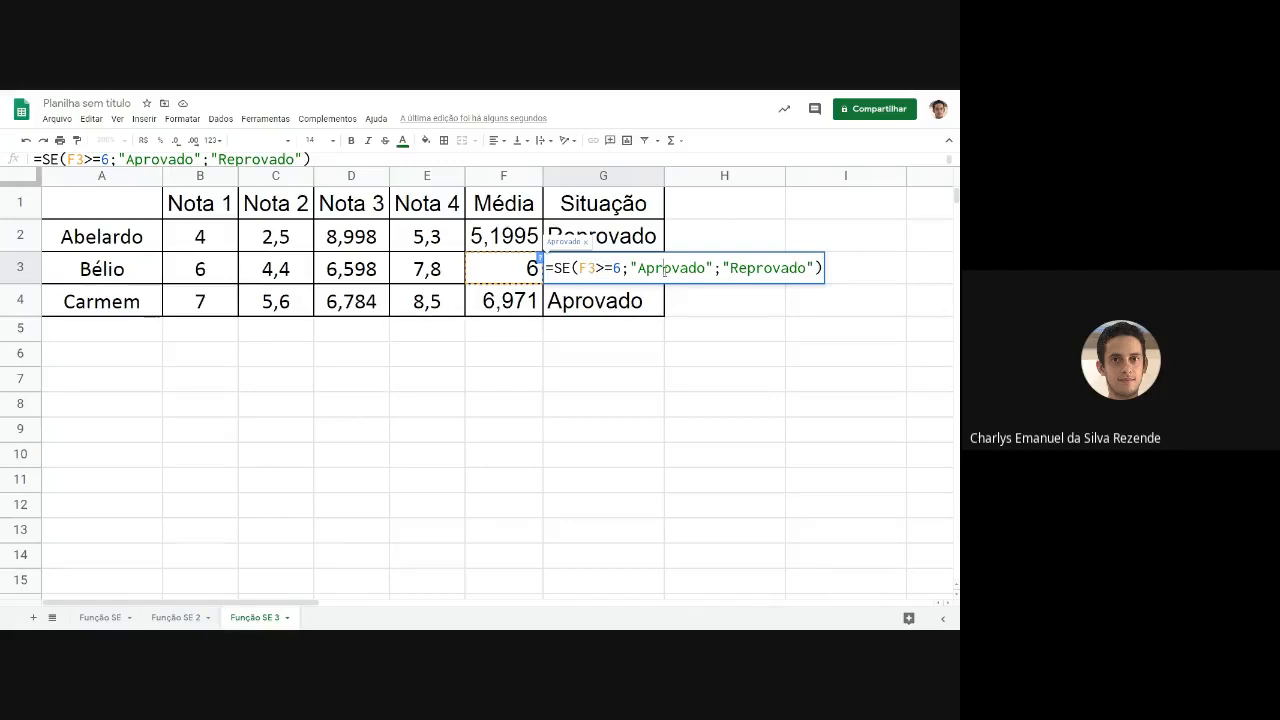
pyautogui.press('Return')
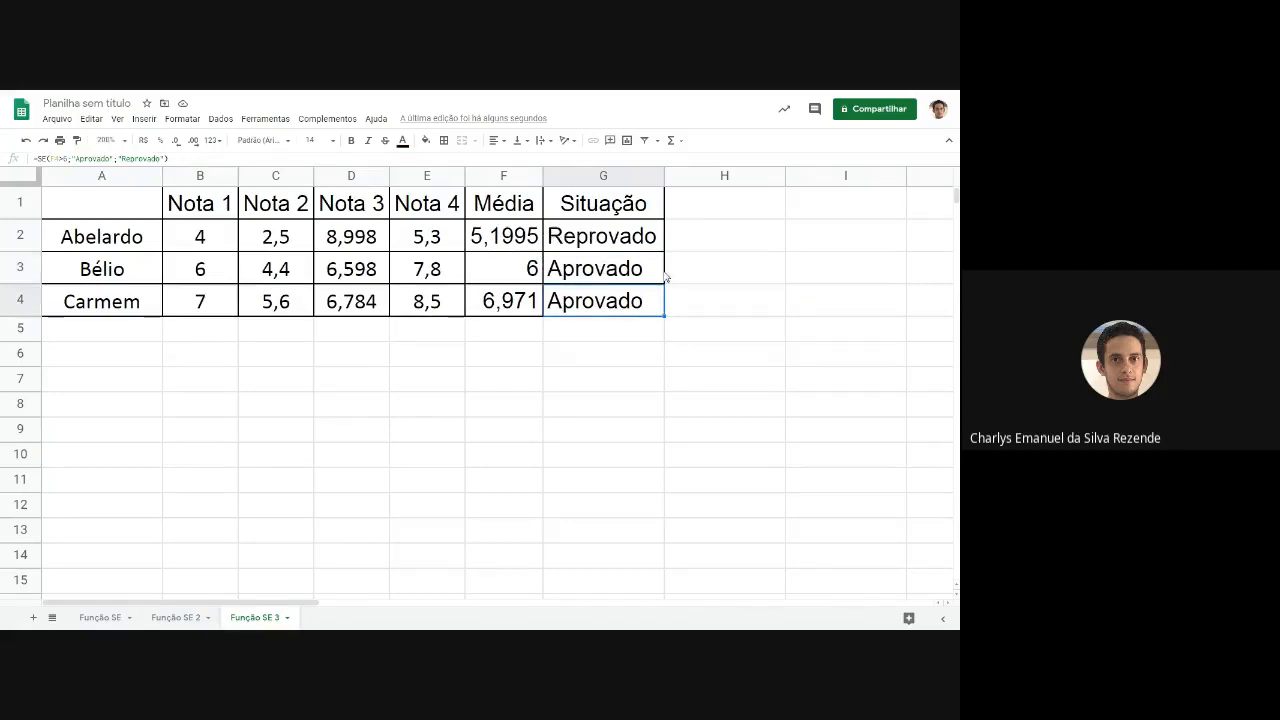
# Change the condition of the SE formula in G3 to F3>6.
pyautogui.doubleClick(579, 270)
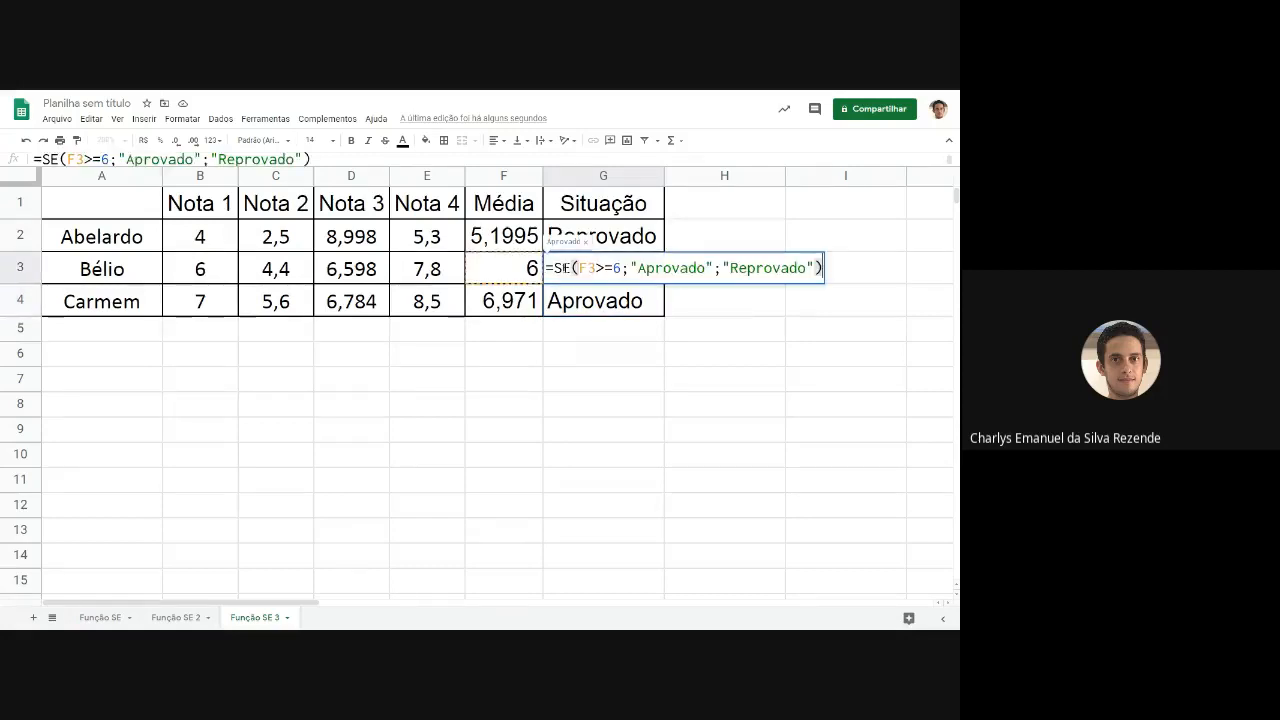
pyautogui.moveTo(603, 268); pyautogui.dragTo(611, 268)
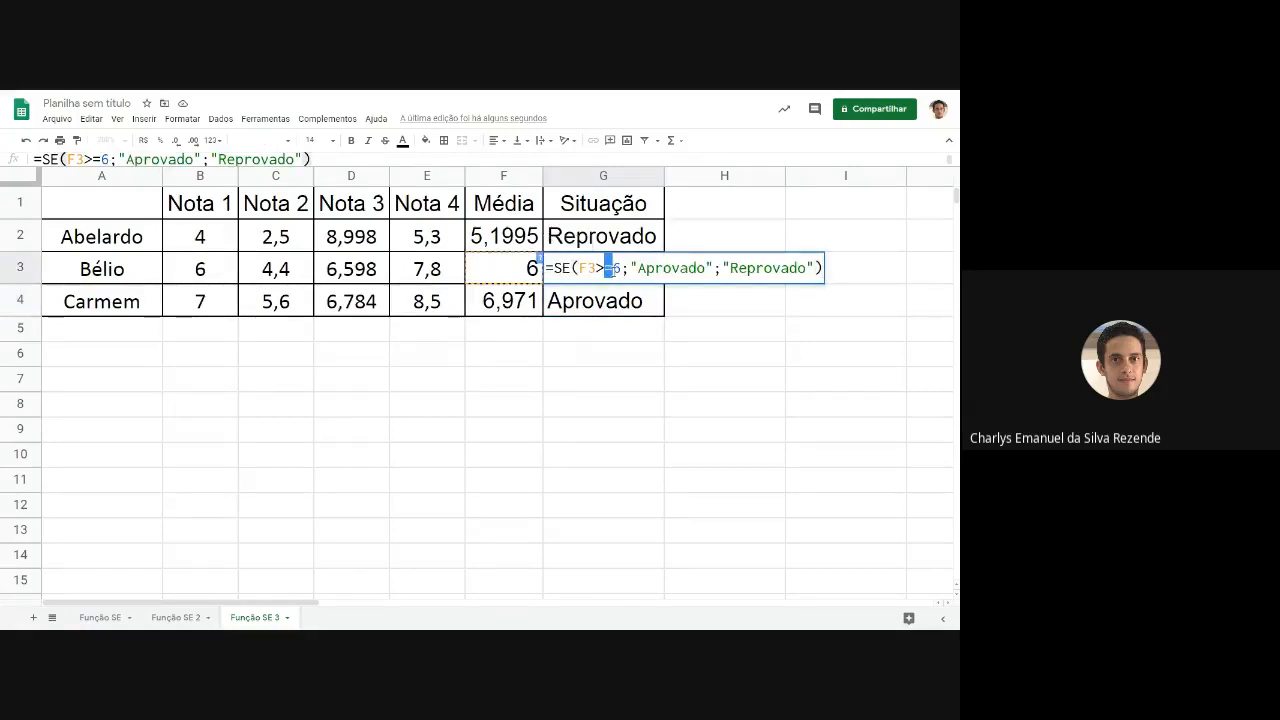
pyautogui.press('BackSpace')
pyautogui.press('Return')
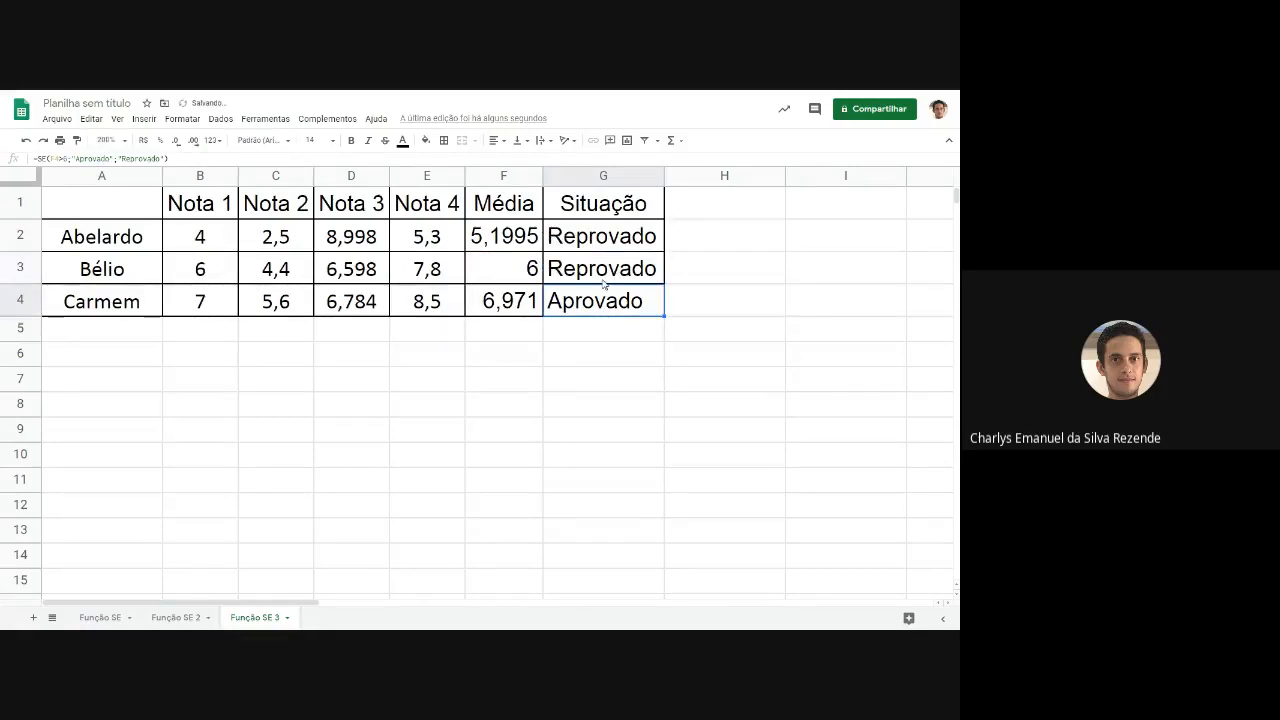
# Review the G3 formula and set its condition back to F3>=6.
pyautogui.doubleClick(606, 278)
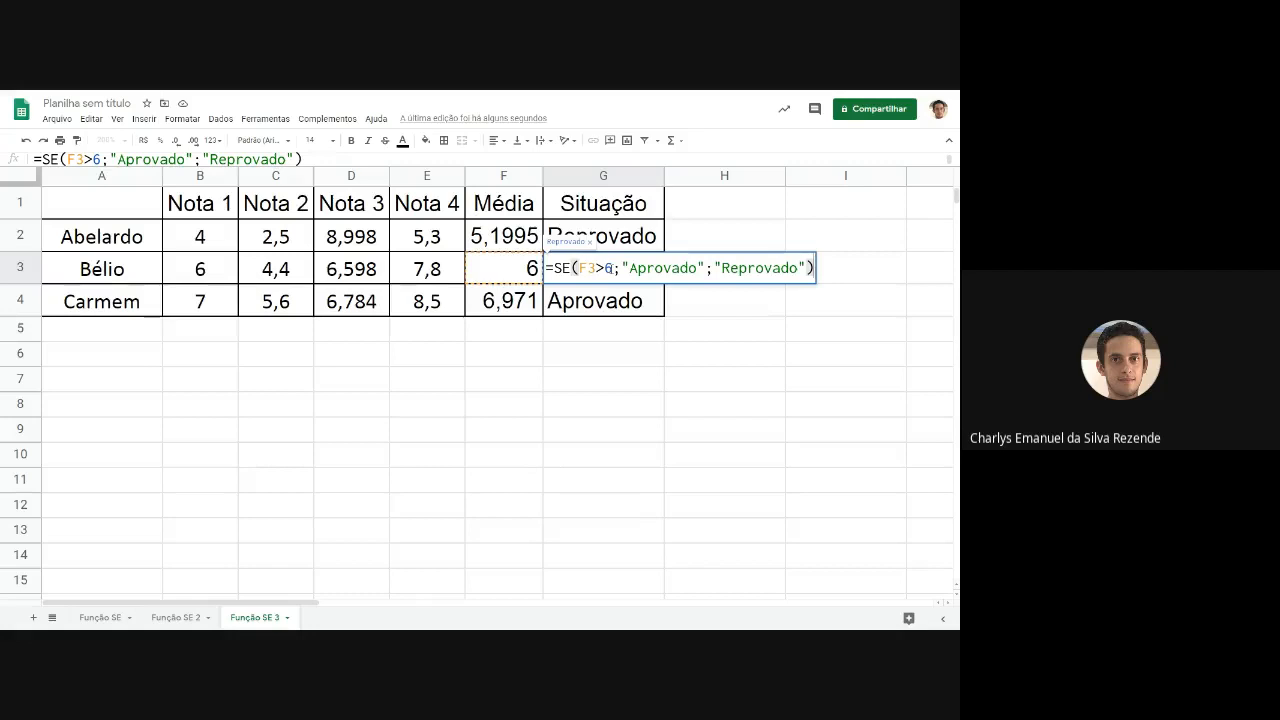
pyautogui.press('Return')
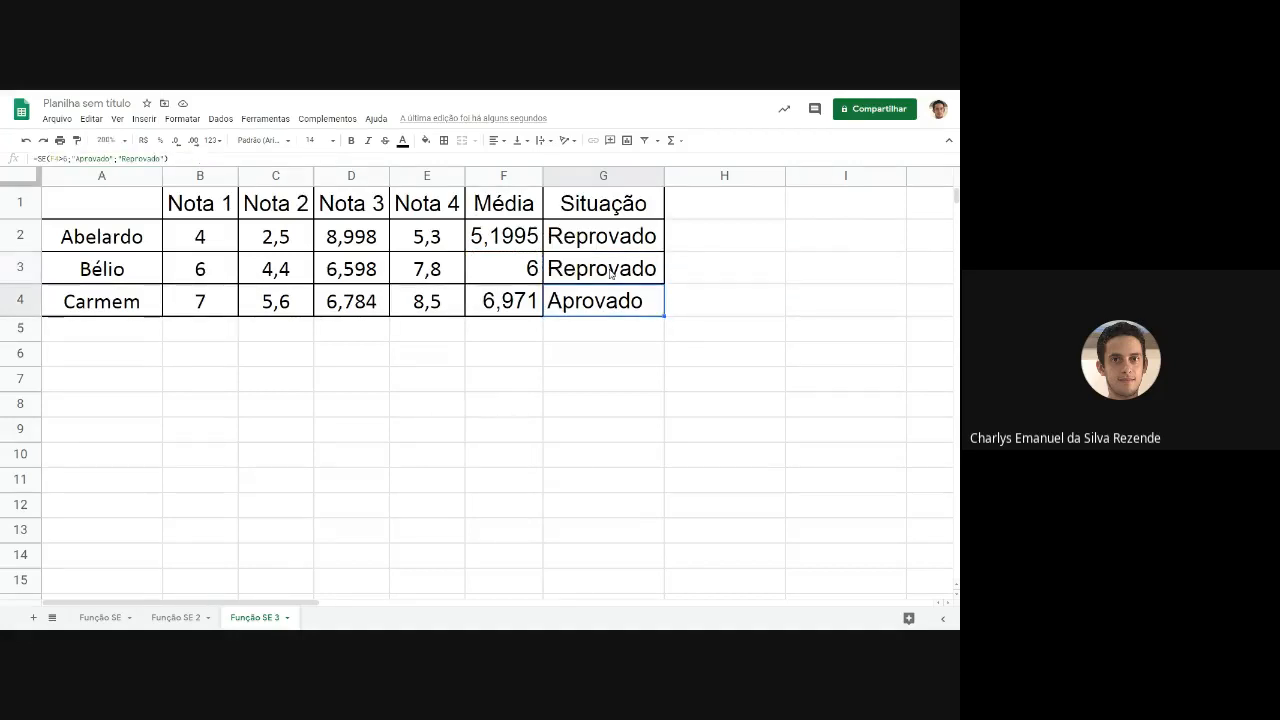
pyautogui.doubleClick(607, 270)
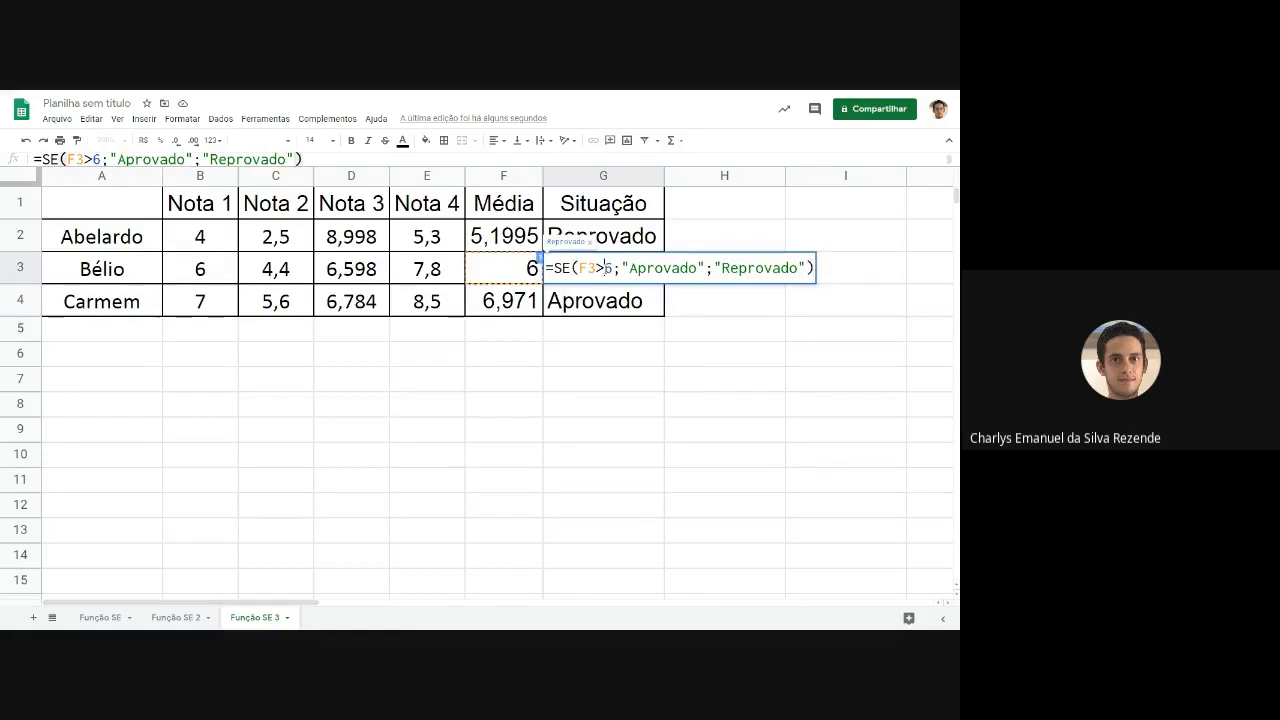
pyautogui.write('=')
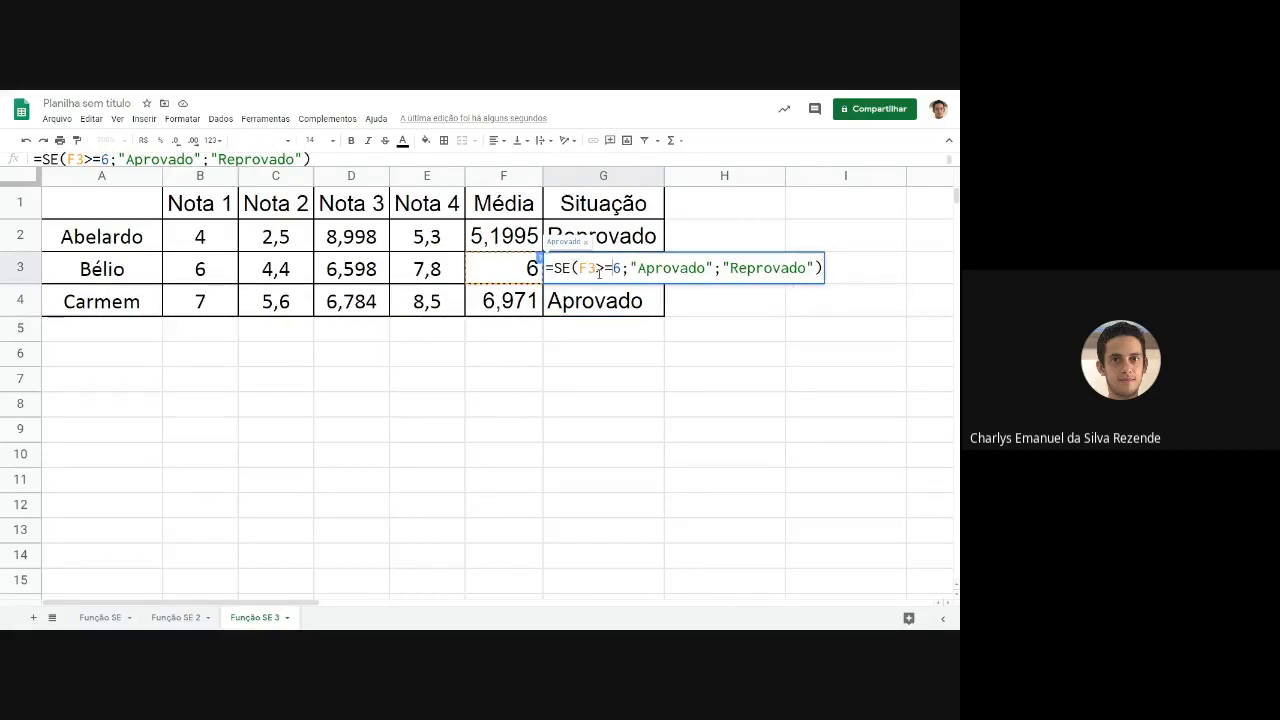
pyautogui.press('Return')
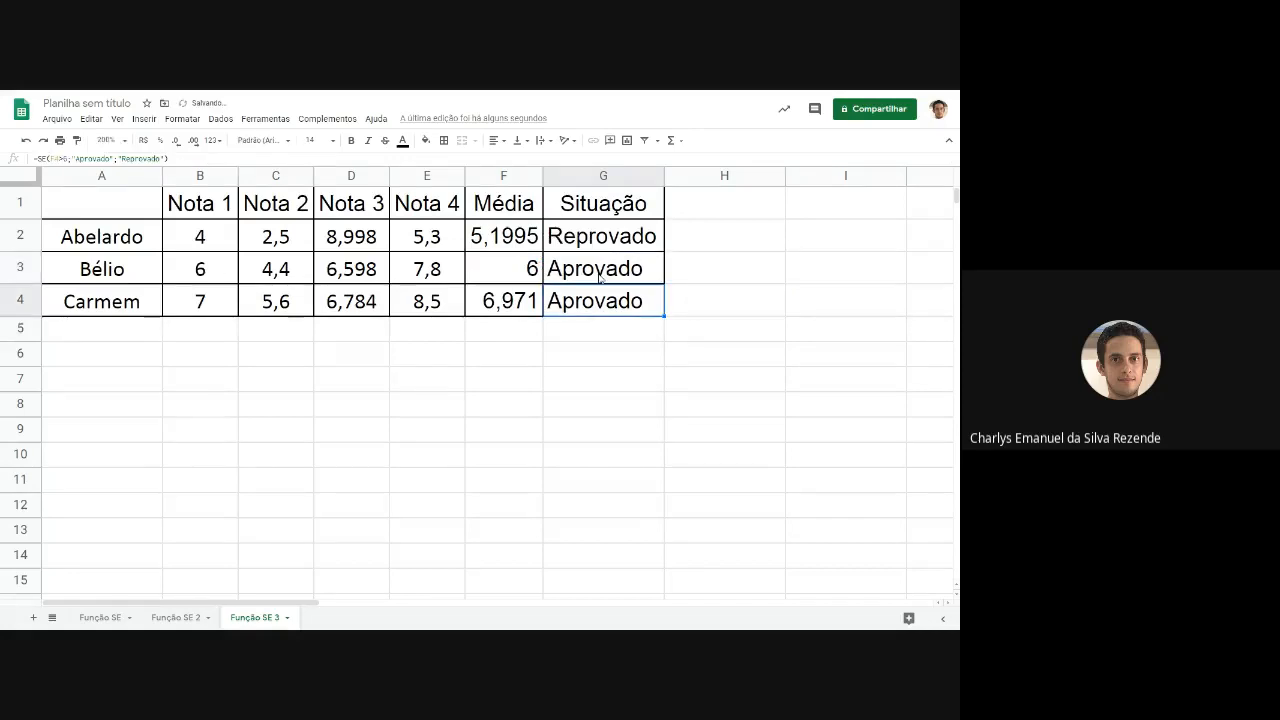
# Try the <= operator in the G3 condition, and restore the condition to F3>=6.
pyautogui.click(598, 278)
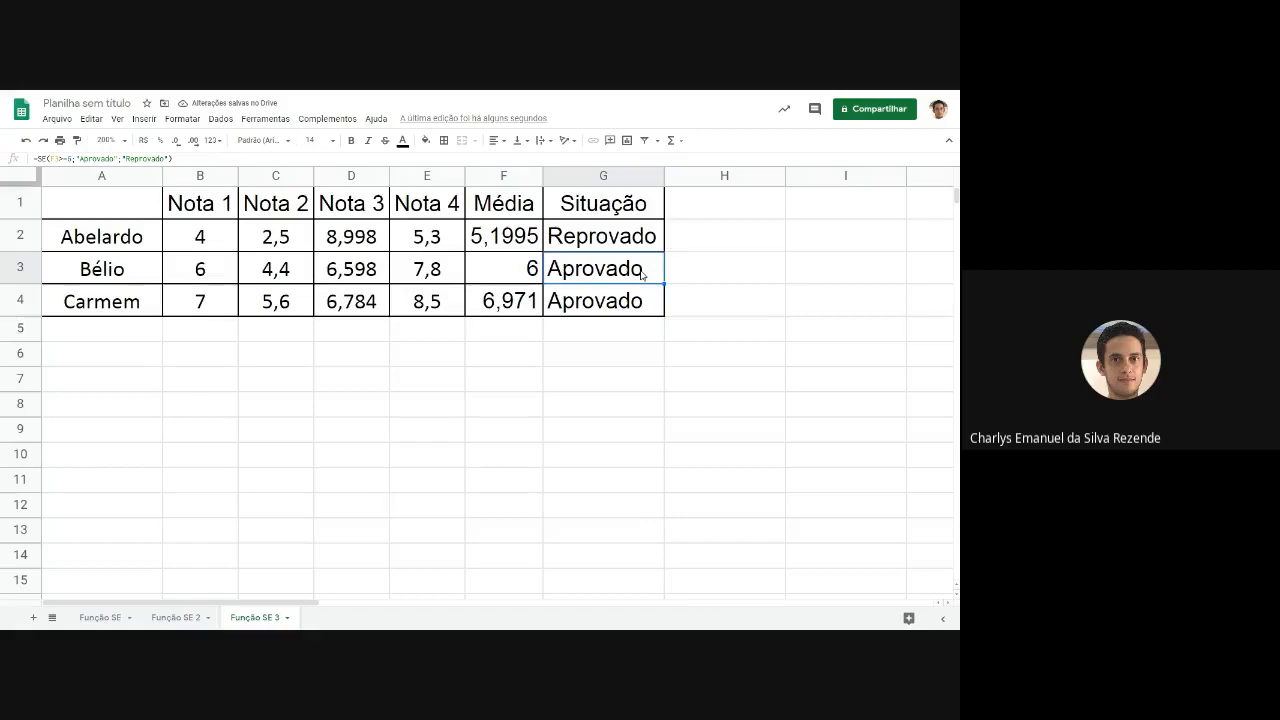
pyautogui.doubleClick(641, 274)
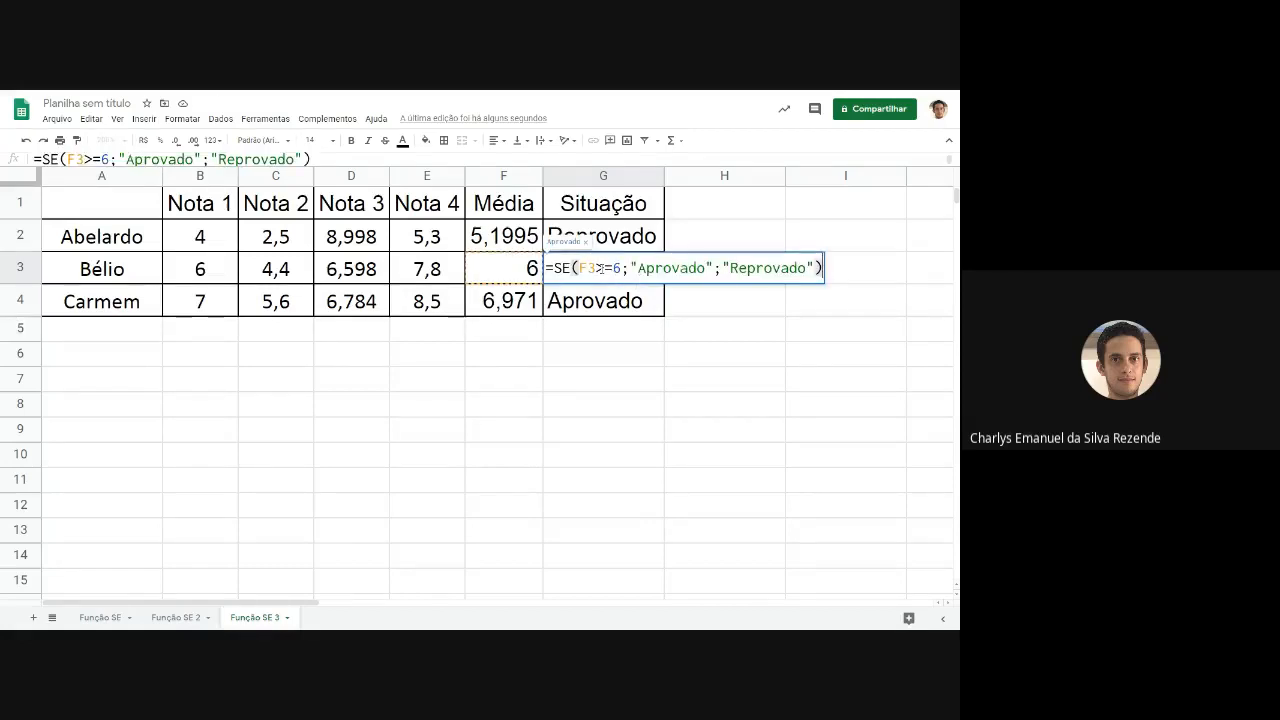
pyautogui.click(606, 268)
pyautogui.moveTo(610, 269)
pyautogui.mouseDown()
pyautogui.moveTo(599, 269)
pyautogui.moveTo(612, 269)
pyautogui.mouseUp()
pyautogui.click(600, 269)
pyautogui.click(607, 268)
pyautogui.press('BackSpace')
pyautogui.write('<')
pyautogui.moveTo(596, 268); pyautogui.dragTo(603, 268)
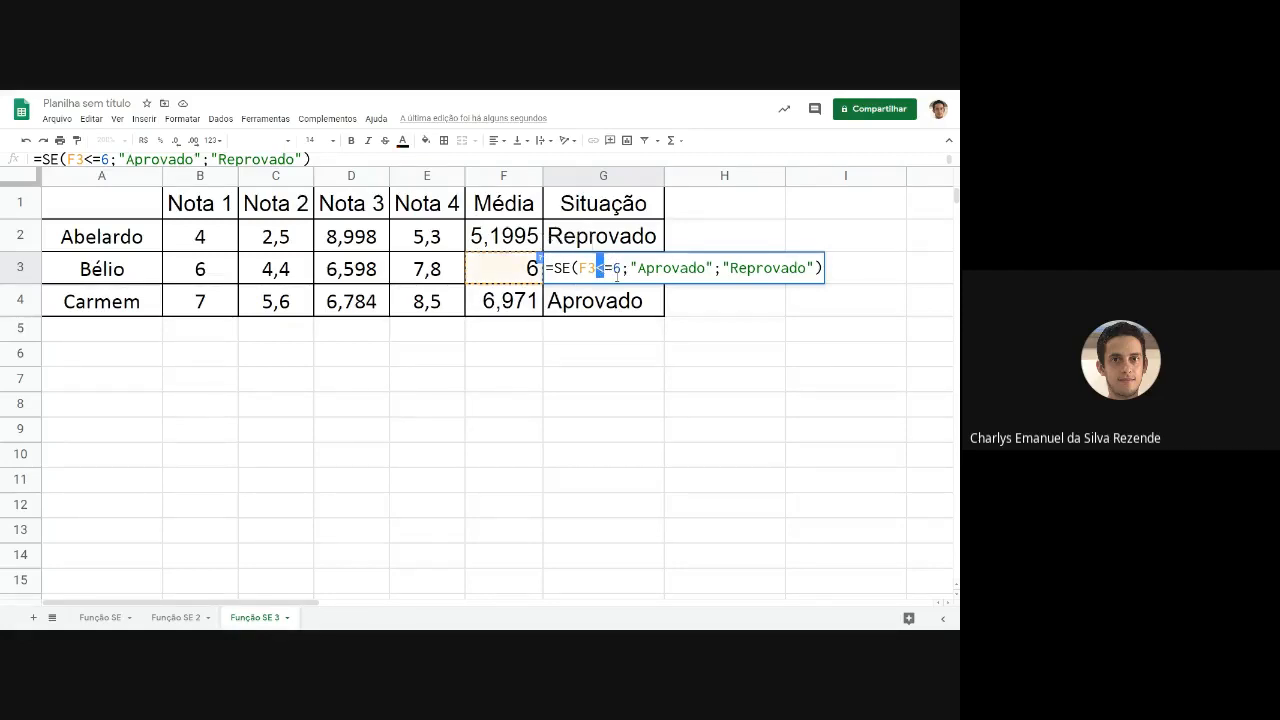
pyautogui.write('>')
pyautogui.press('Return')
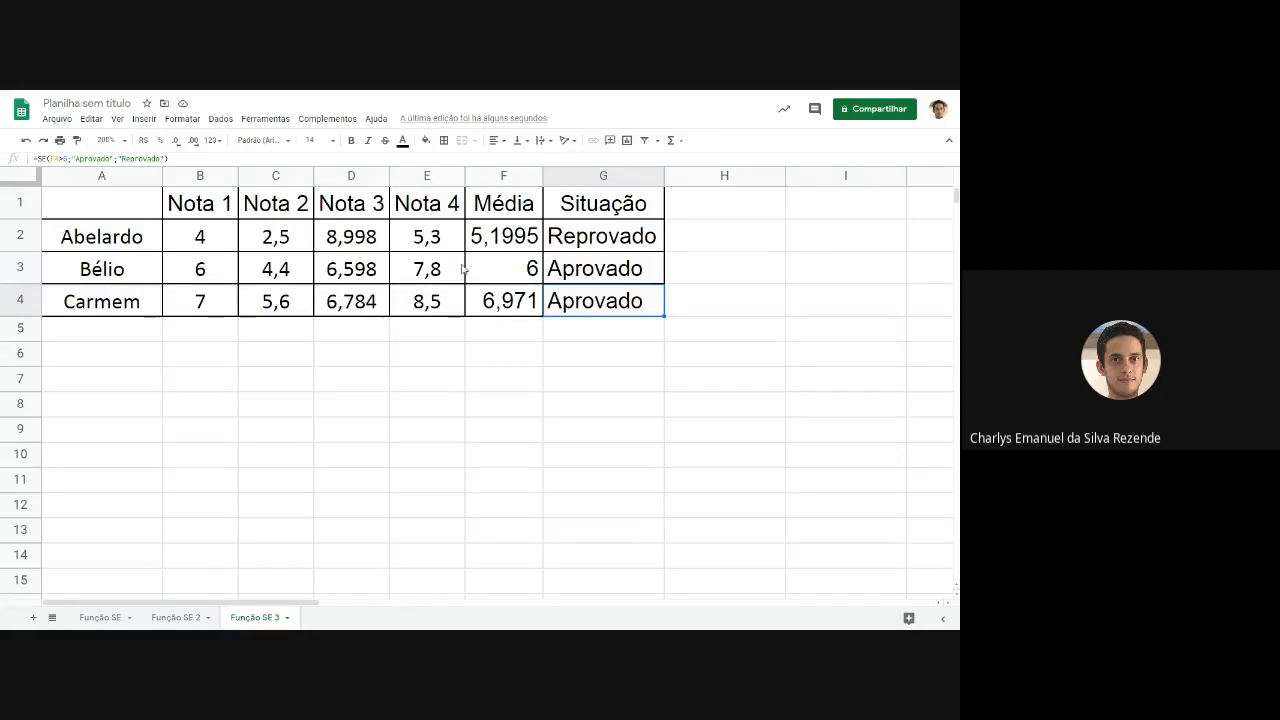
# Switch to the Google Meet call and open its additional options to reach the recording control.
pyautogui.hotkey('alt', 'Tab')
pyautogui.click(940, 600)
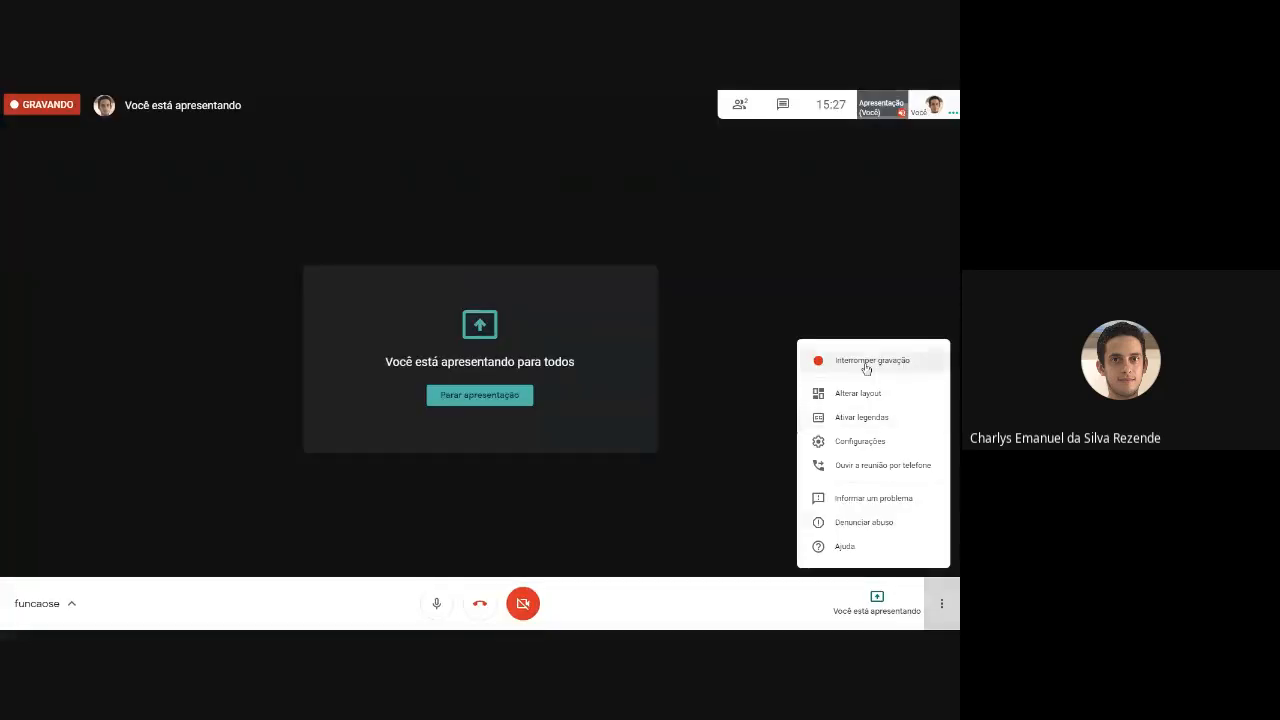